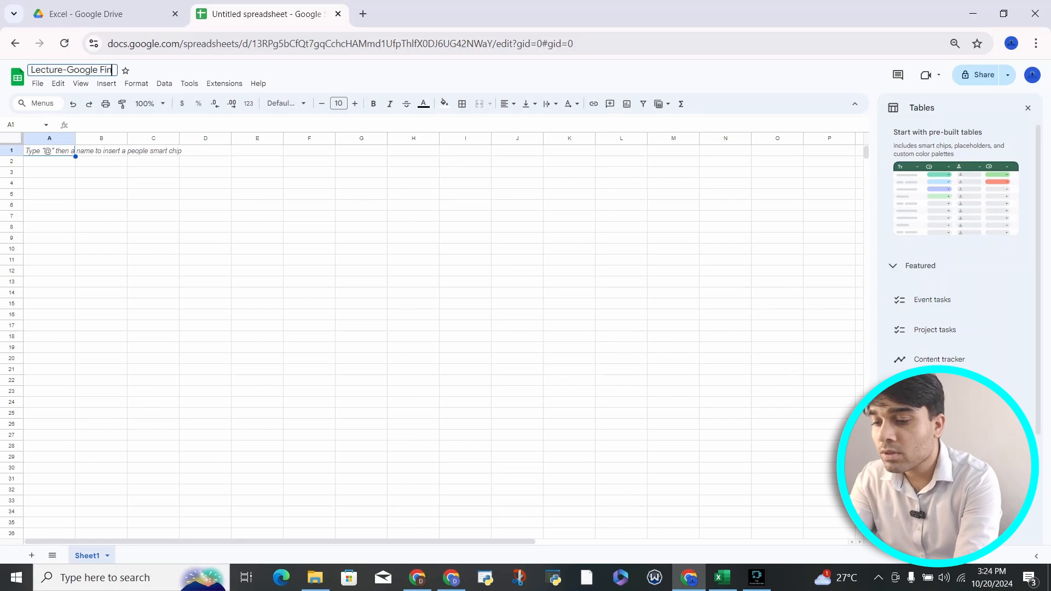
Step: Commit the spreadsheet title Lecture-Google Finance, return to the grid, and open a new browser tab
key("Return")
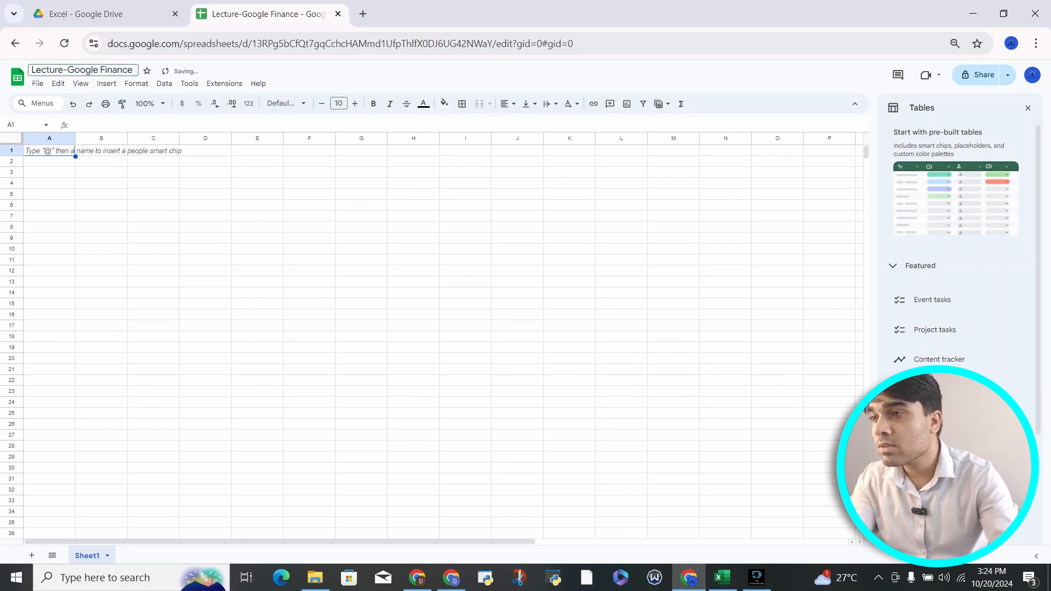
left_click(101, 161)
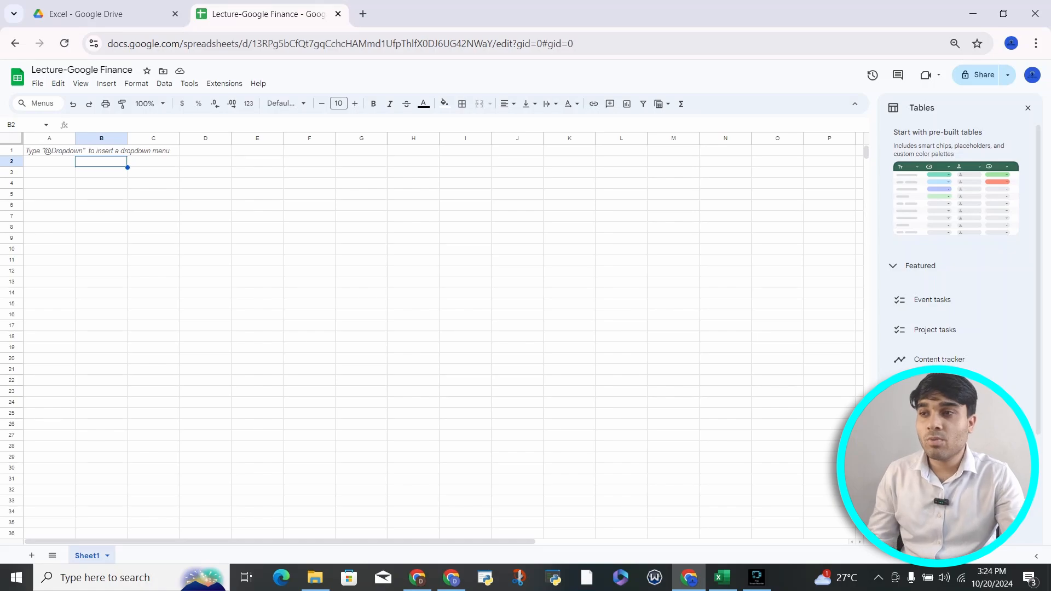
left_click(363, 14)
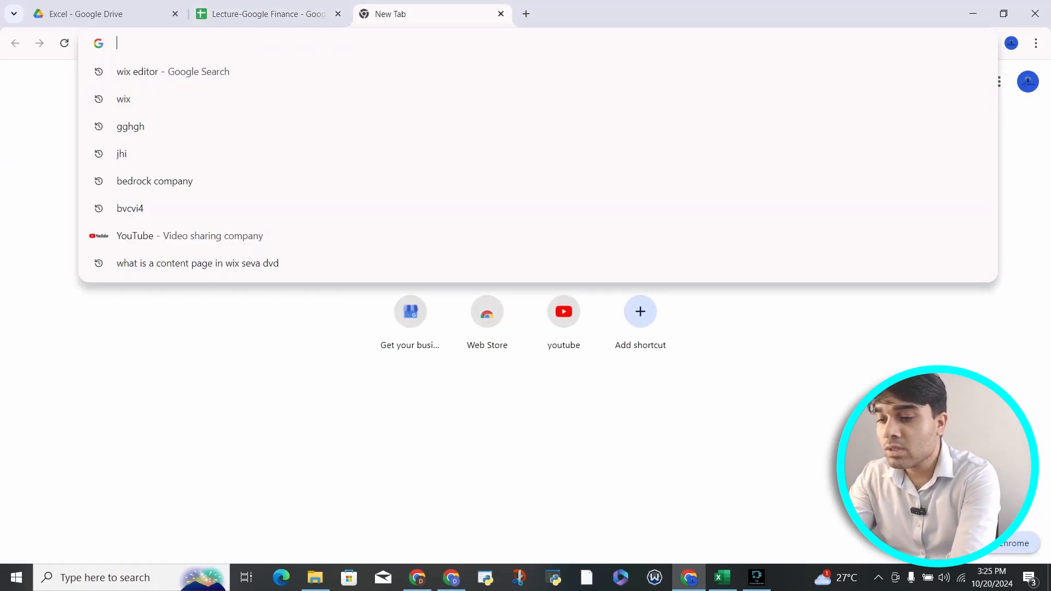
Step: Search Google for NSE:Reliance and highlight the company name, ticker and market cap
type("NSE:")
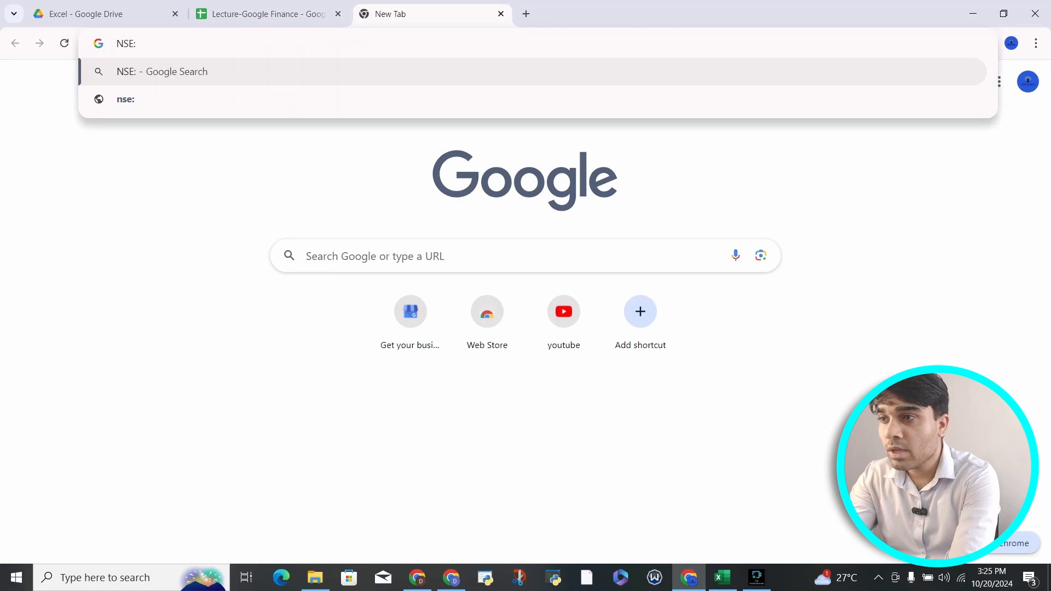
type("Relianc")
key("Return")
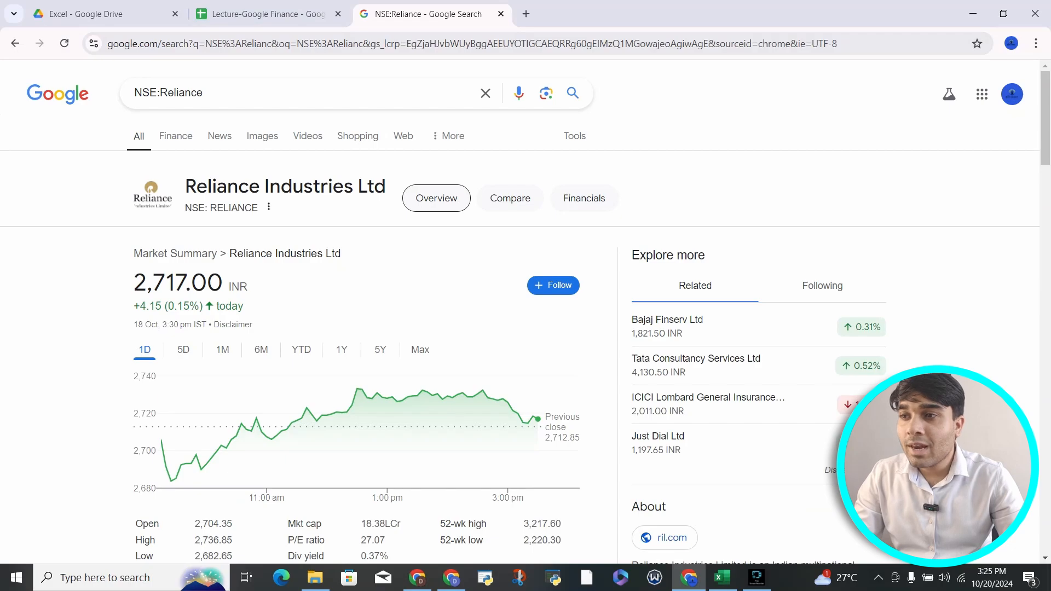
left_click_drag(185, 187, 258, 210)
scroll(413, 285, "down", 2)
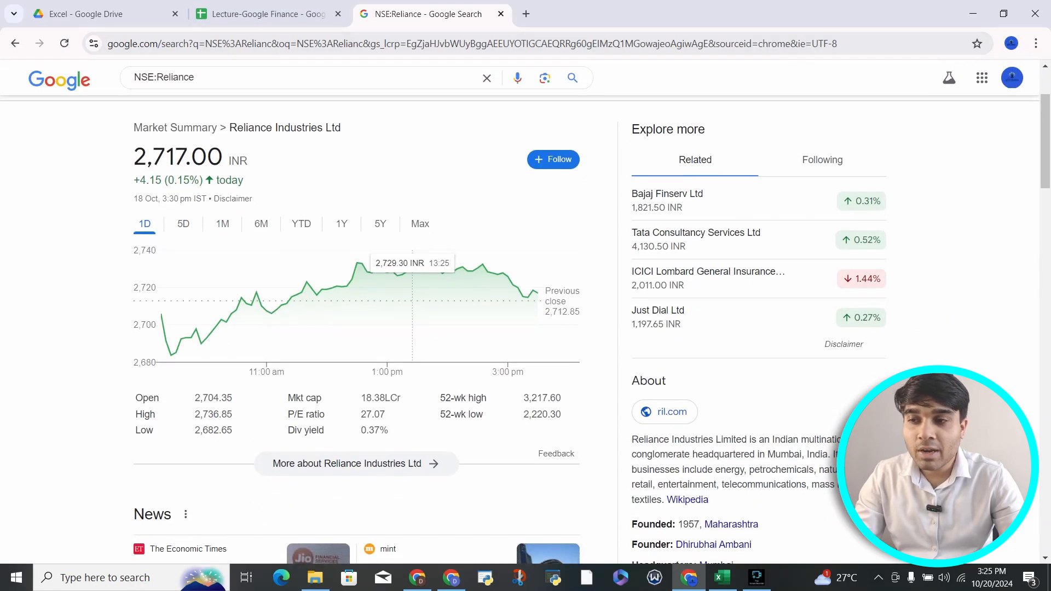
left_click_drag(287, 398, 400, 398)
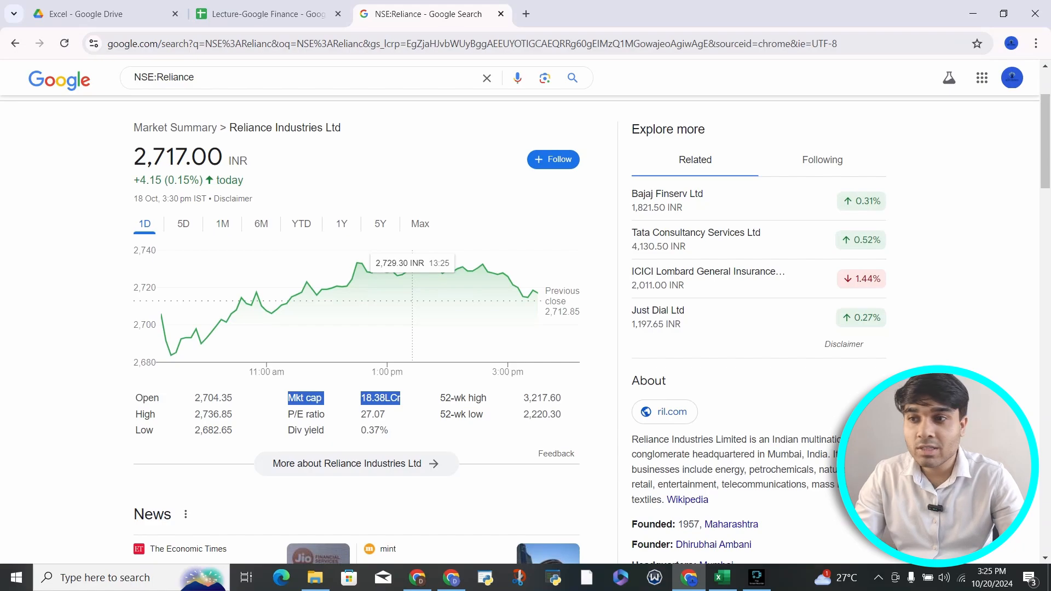
left_click(404, 399)
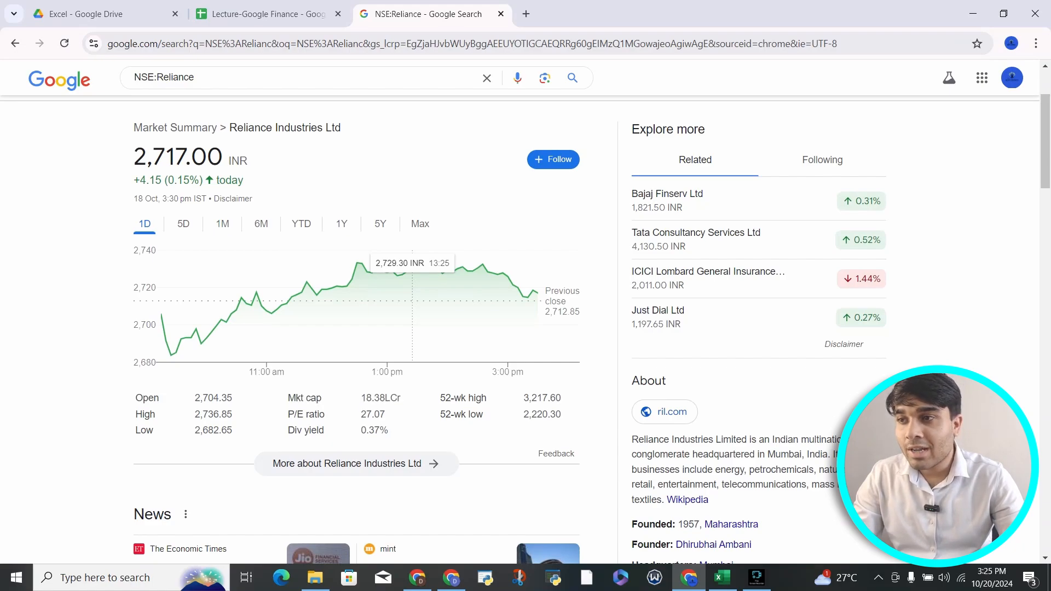
scroll(159, 356, "up", 1)
Step: Switch the Reliance price chart through the 5D, 1M and Max ranges
left_click(184, 279)
left_click(222, 279)
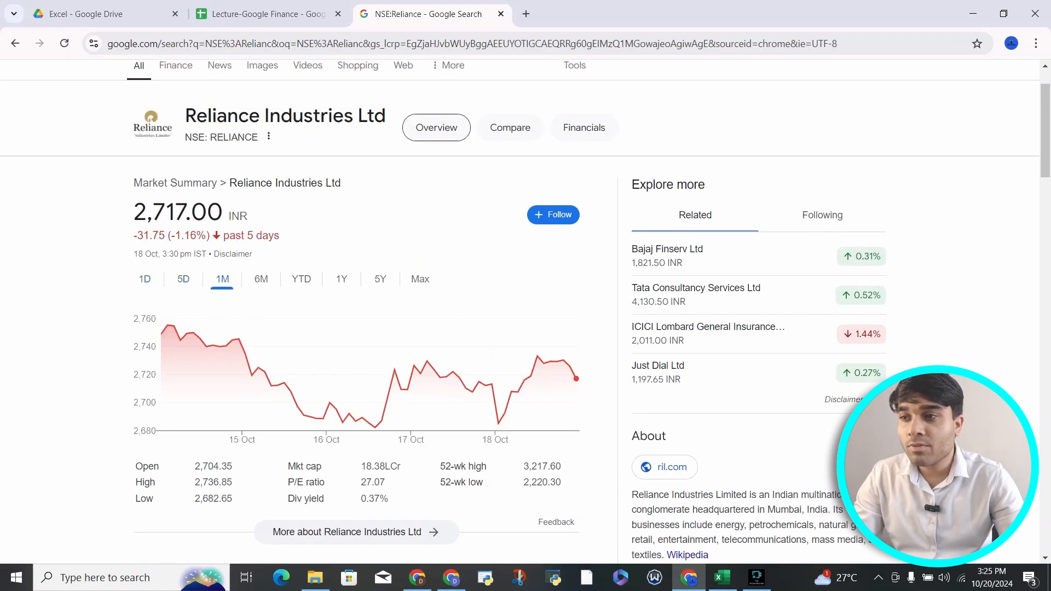
left_click(420, 279)
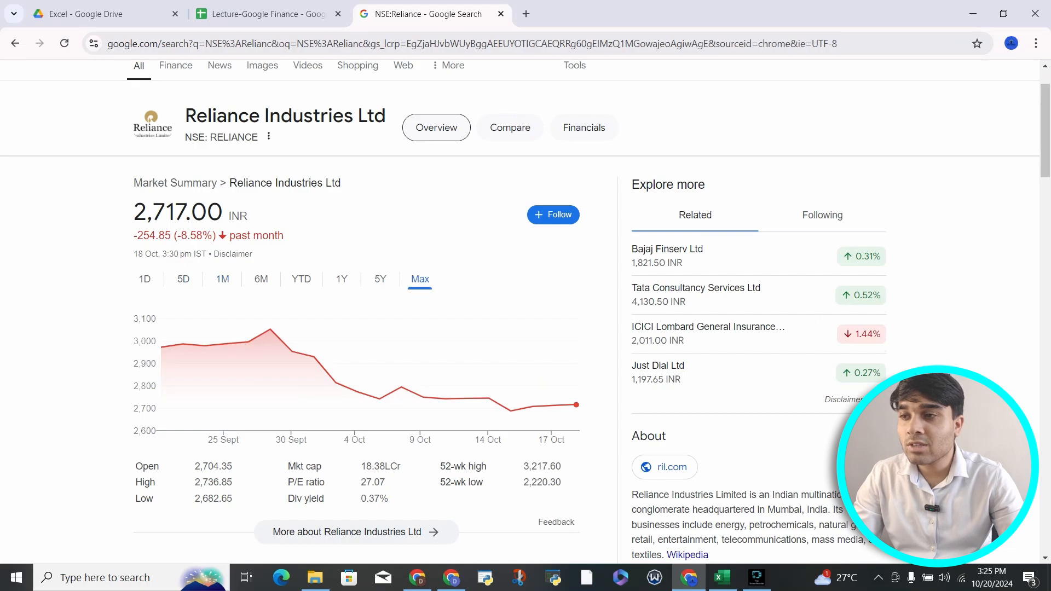
scroll(420, 282, "up", 2)
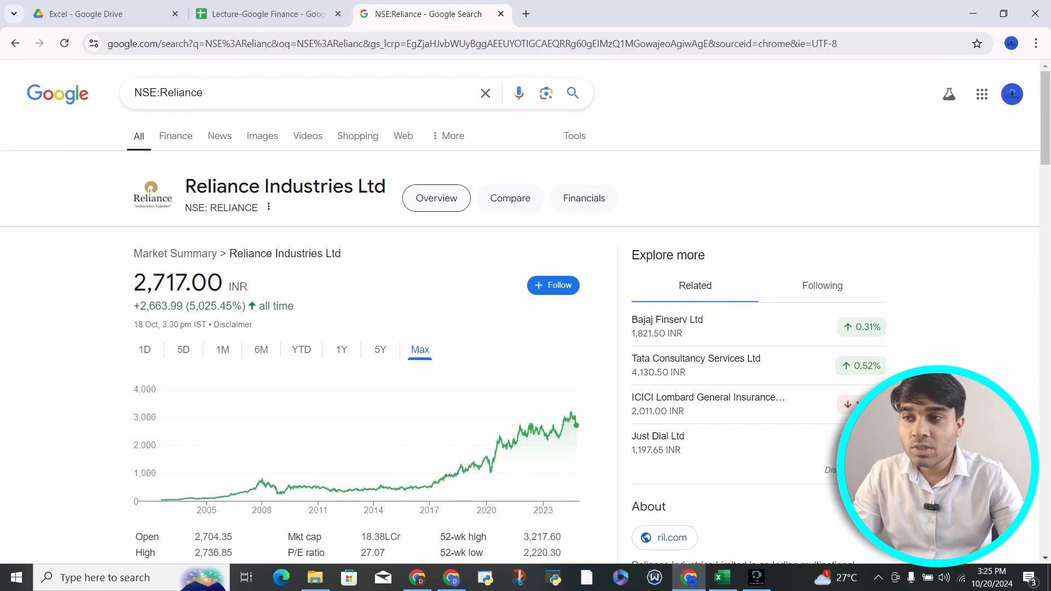
Step: Highlight Reliance Industries Ltd and ticker NSE: RELIANCE, zoom out, and select Reliance in the query
left_click_drag(185, 182, 265, 206)
left_click(265, 207)
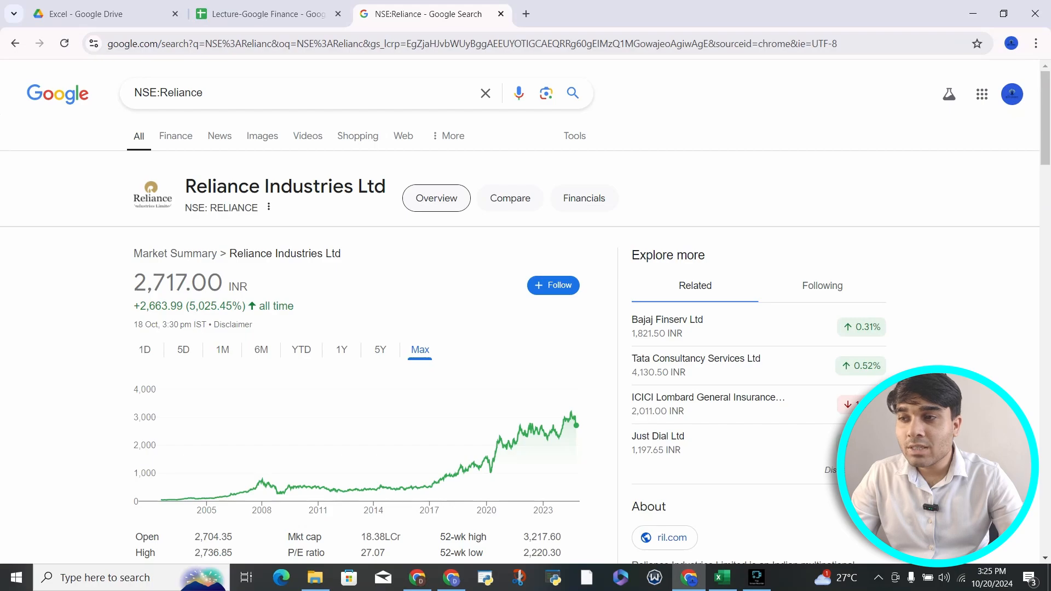
scroll(155, 192, "up", 5)
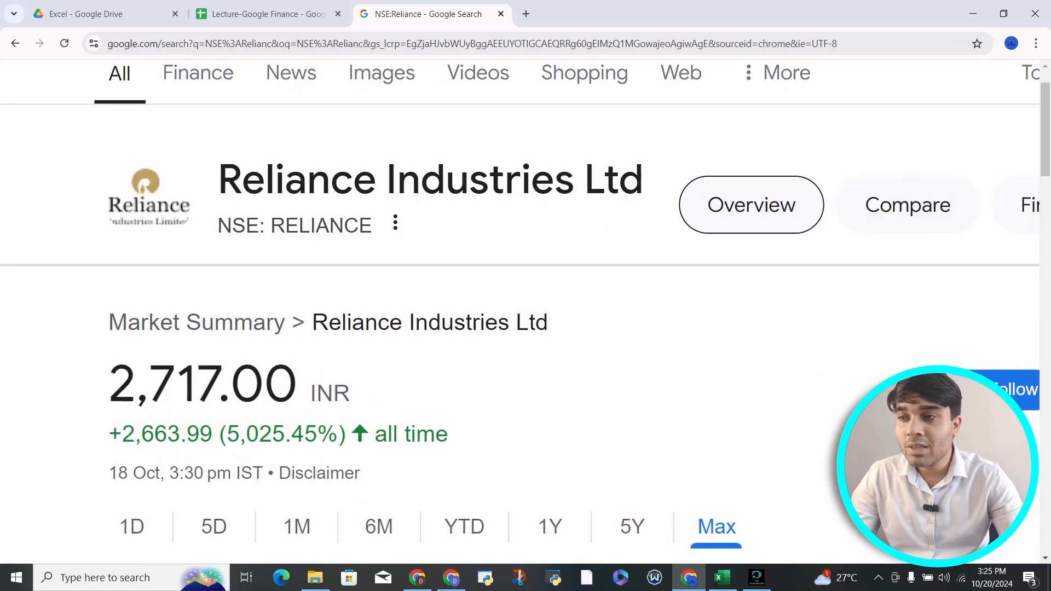
left_click_drag(218, 225, 371, 225)
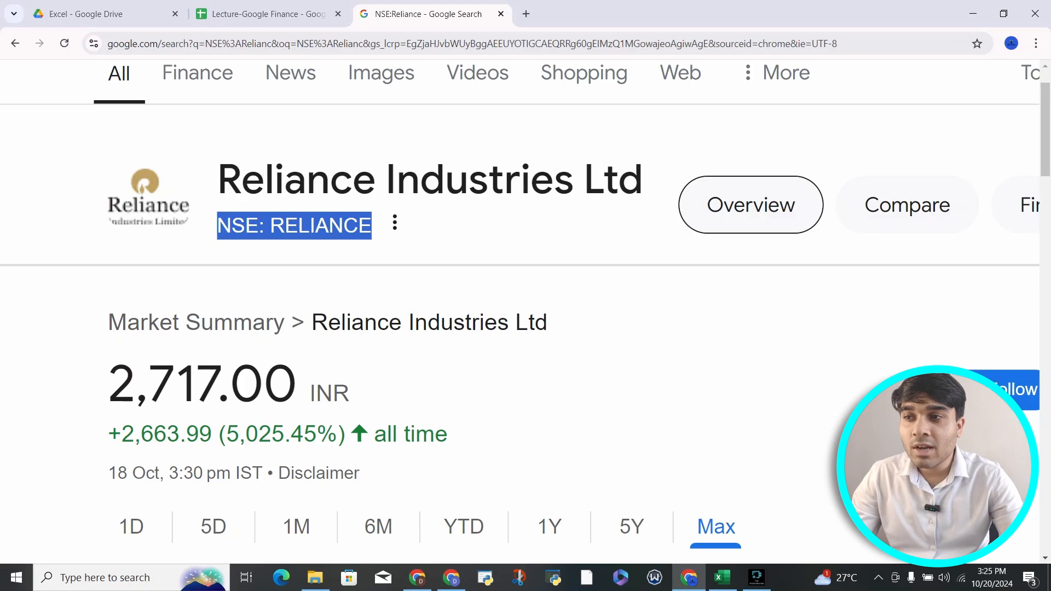
left_click(372, 225)
left_click_drag(218, 181, 603, 181)
left_click_drag(218, 225, 372, 225)
key("ctrl+minus")
key("ctrl+minus")
key("ctrl+minus")
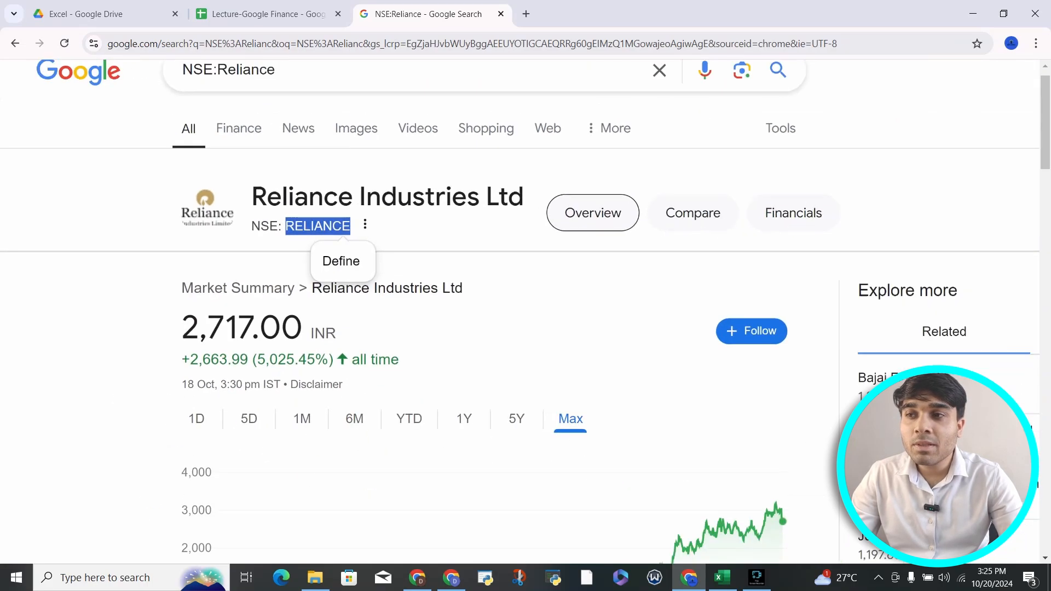
double_click(203, 97)
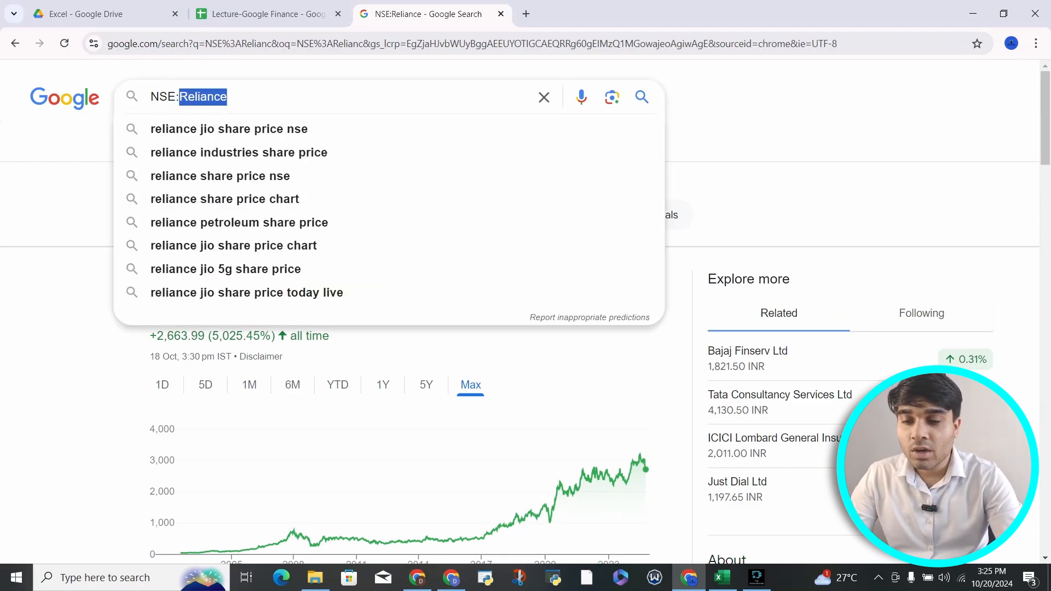
Step: Change the search to NSE:icici and highlight the ICICI ticker in the results
key("BackSpace")
type("iici")
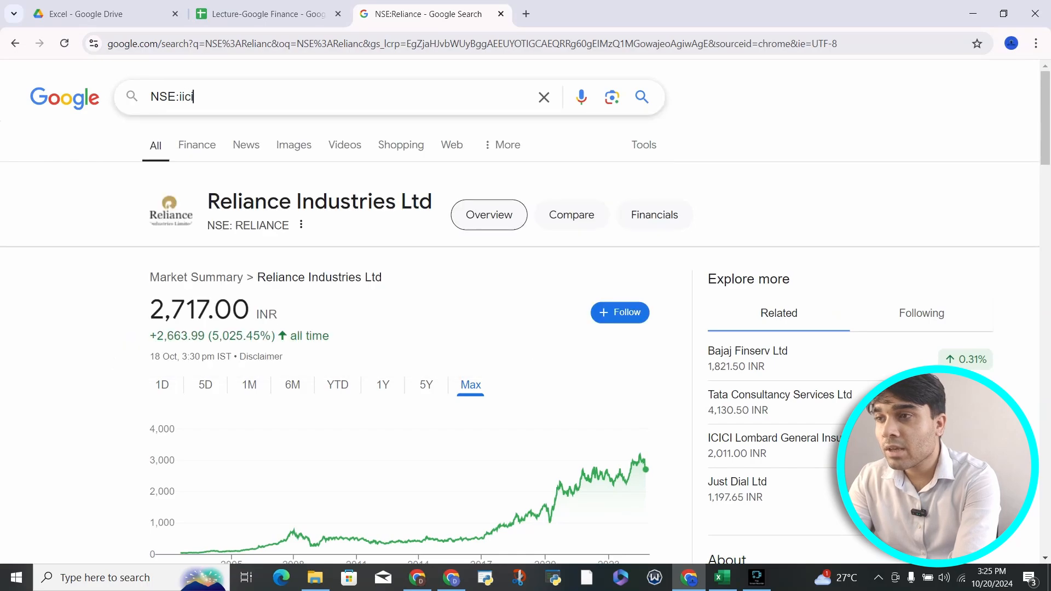
key("BackSpace")
key("BackSpace")
key("BackSpace")
type("cicic=")
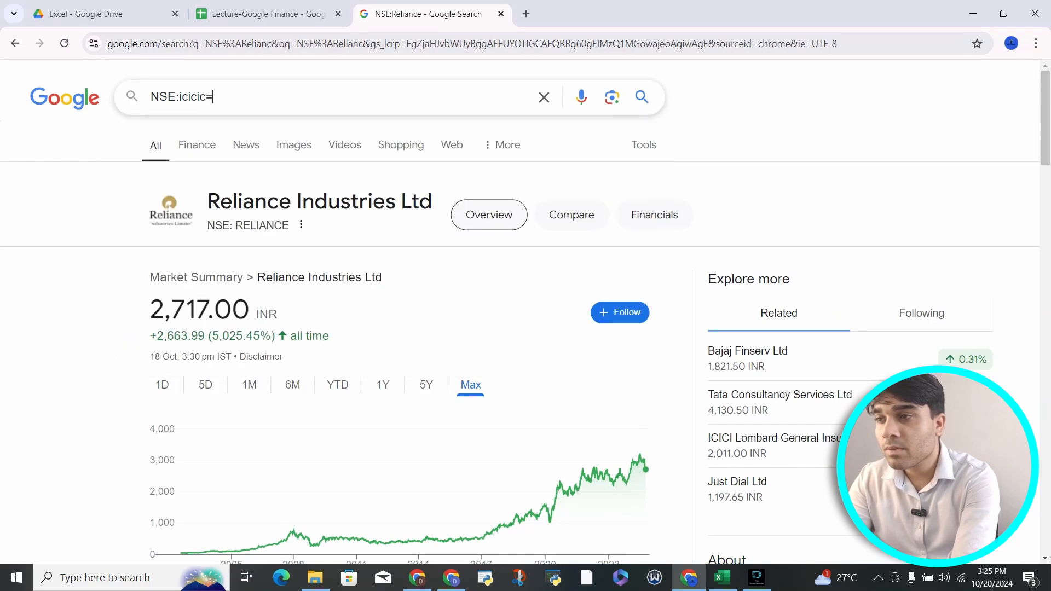
key("BackSpace")
key("BackSpace")
key("Return")
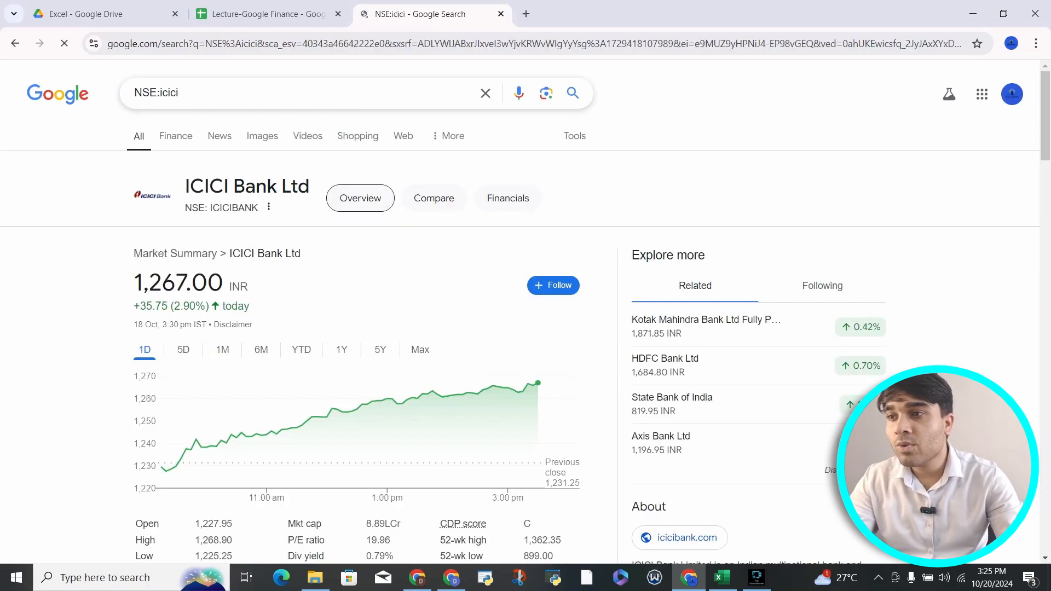
scroll(244, 199, "up", 4)
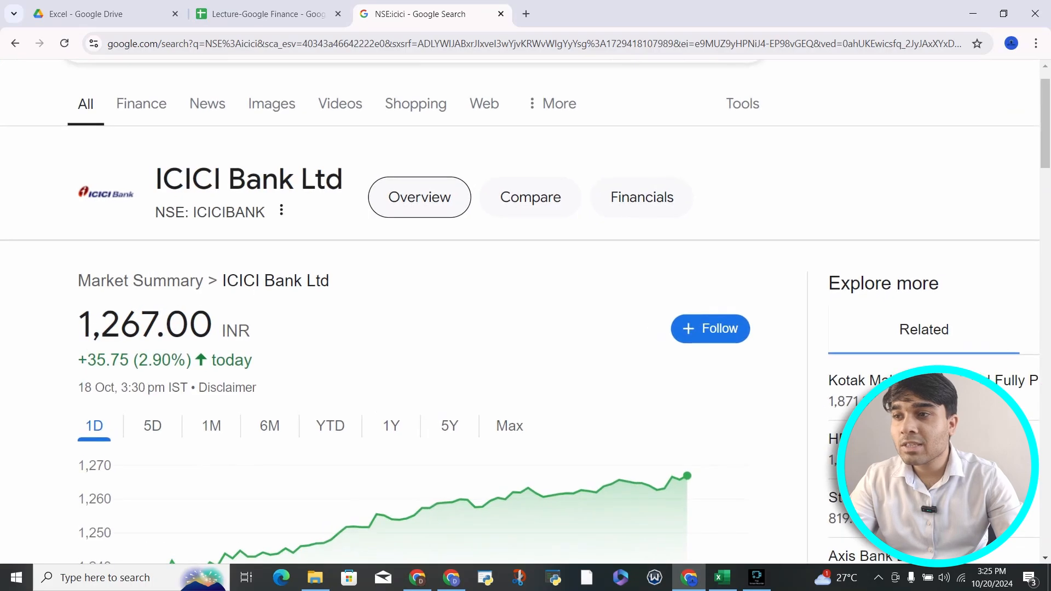
left_click_drag(193, 212, 265, 212)
scroll(265, 212, "up", 1)
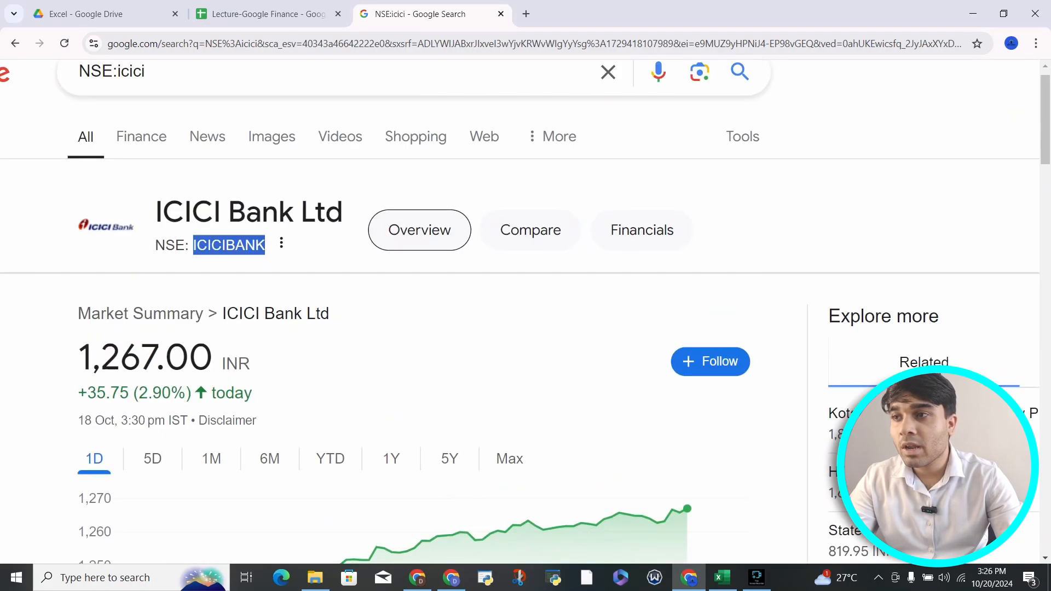
Step: Search NSE:rushil decor and select the ticker NSE: RUSHIL
left_click(146, 109)
key("BackSpace")
key("BackSpace")
key("BackSpace")
key("BackSpace")
key("BackSpace")
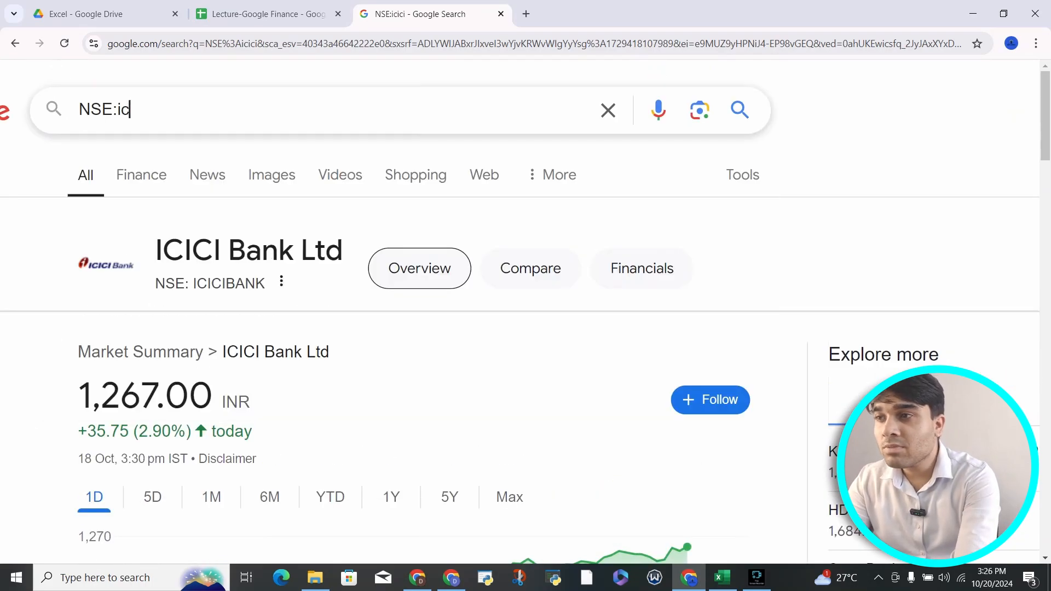
type("rushil r")
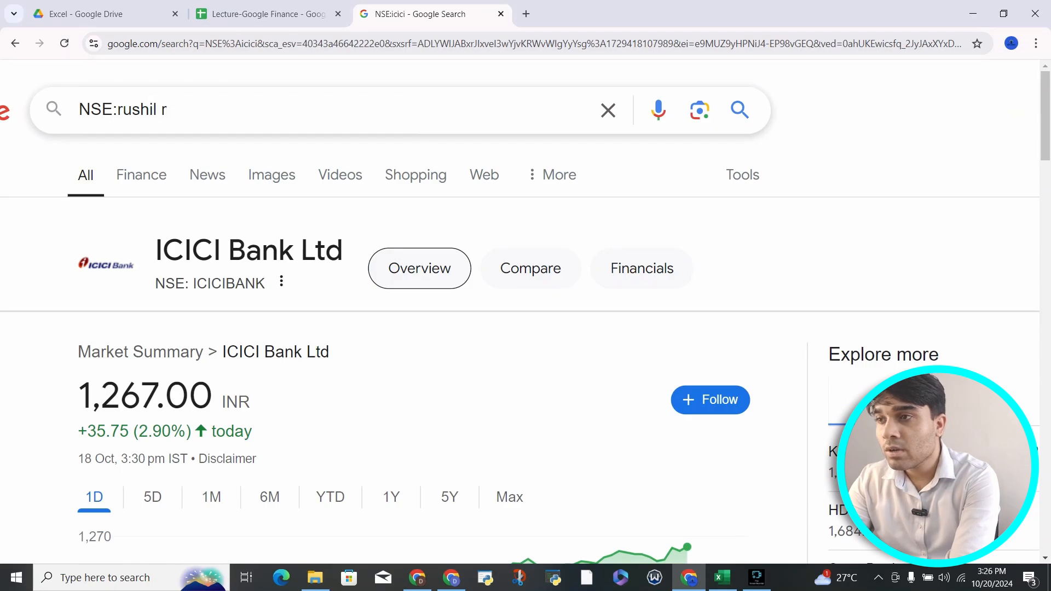
key("BackSpace")
type("decor")
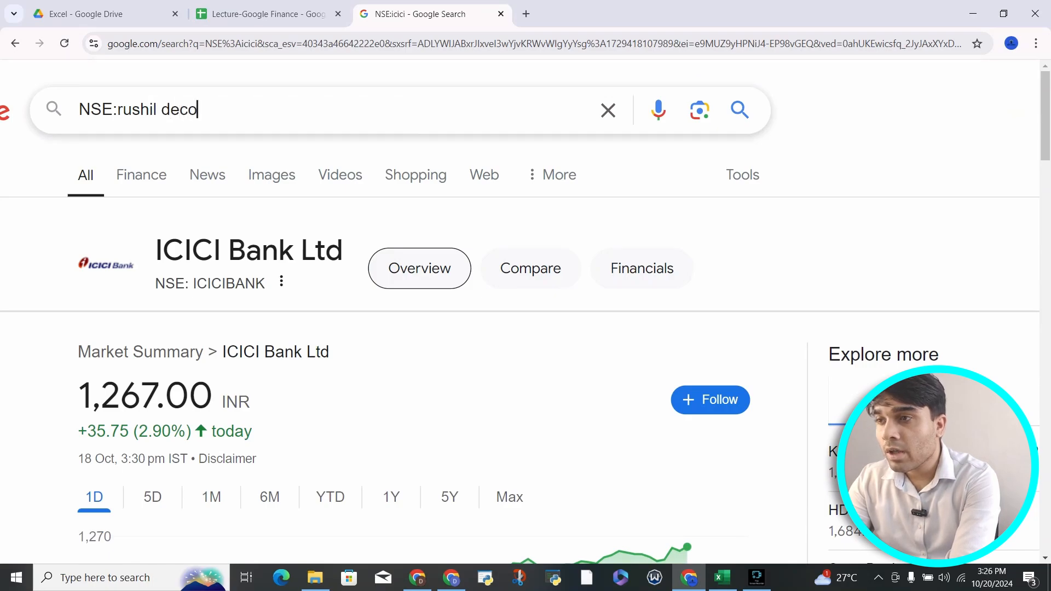
key("Return")
scroll(274, 217, "up", 5)
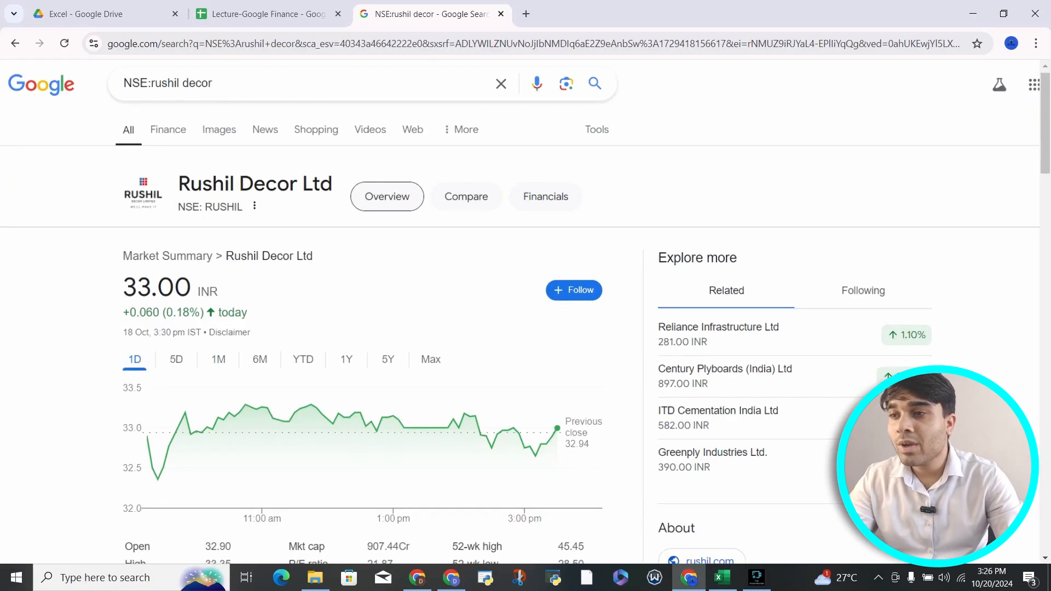
scroll(525, 328, "left", 2)
left_click_drag(171, 193, 258, 193)
scroll(258, 193, "down", 5)
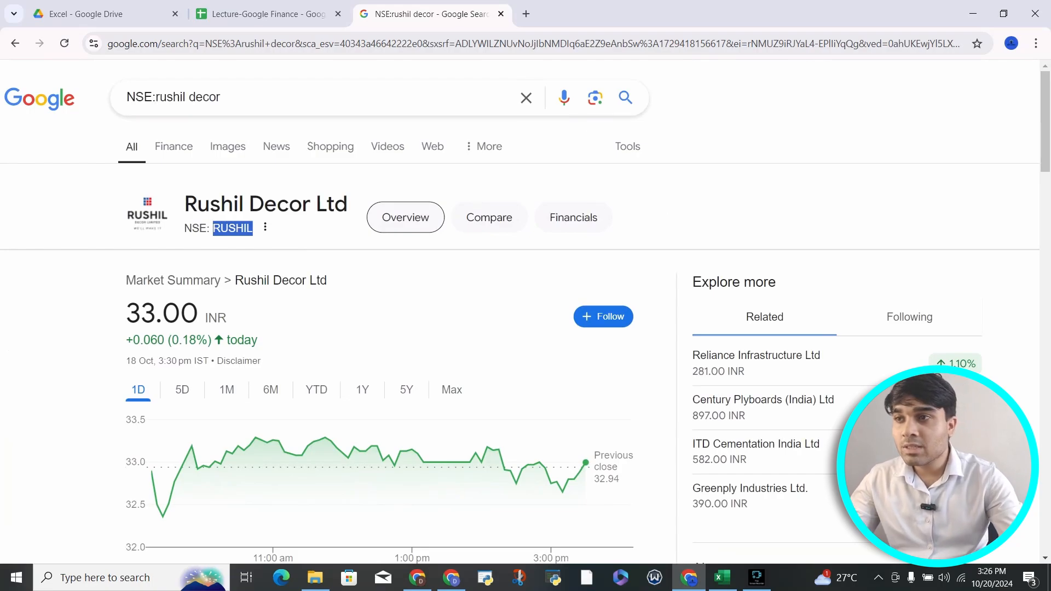
left_click(296, 237)
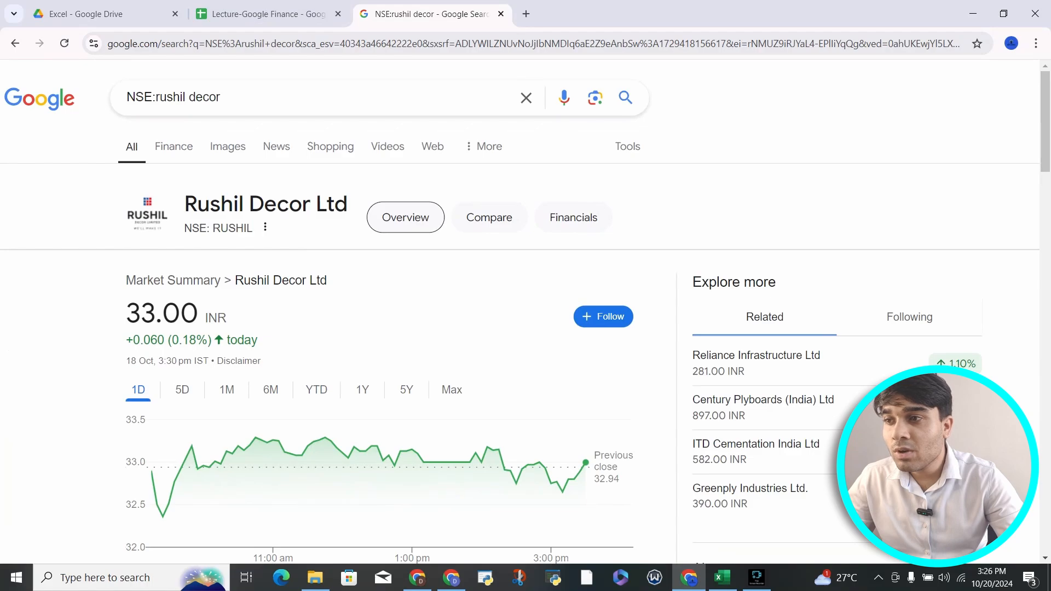
left_click_drag(185, 228, 250, 228)
Step: Search NSE:Reliance again and select the NSE: RELIANCE ticker under the title
left_click(222, 96)
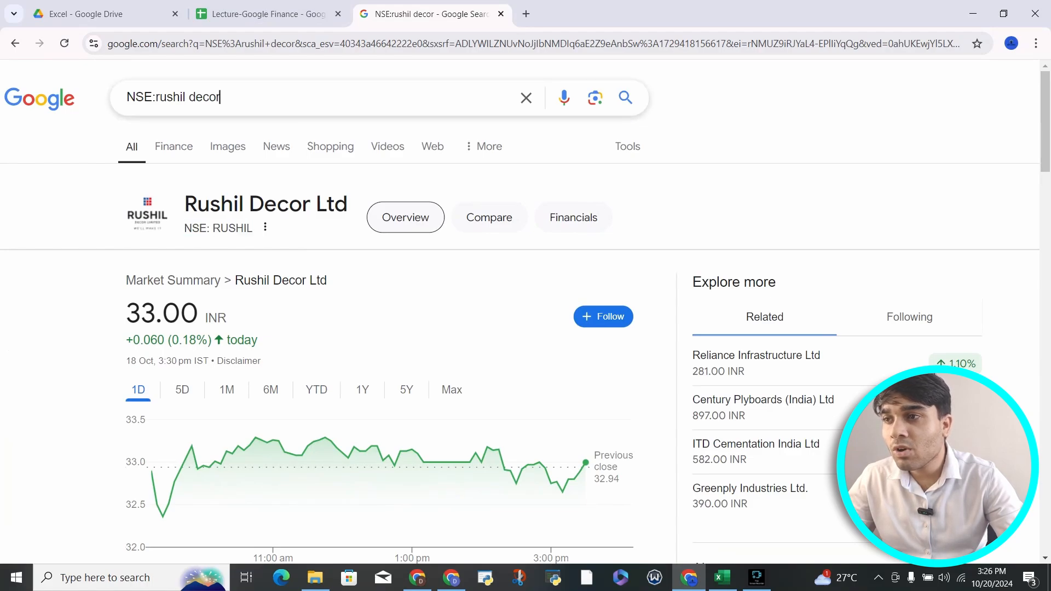
key("BackSpace")
key("BackSpace")
key("BackSpace")
key("BackSpace")
key("BackSpace")
key("BackSpace")
key("BackSpace")
key("BackSpace")
key("BackSpace")
key("BackSpace")
key("BackSpace")
key("BackSpace")
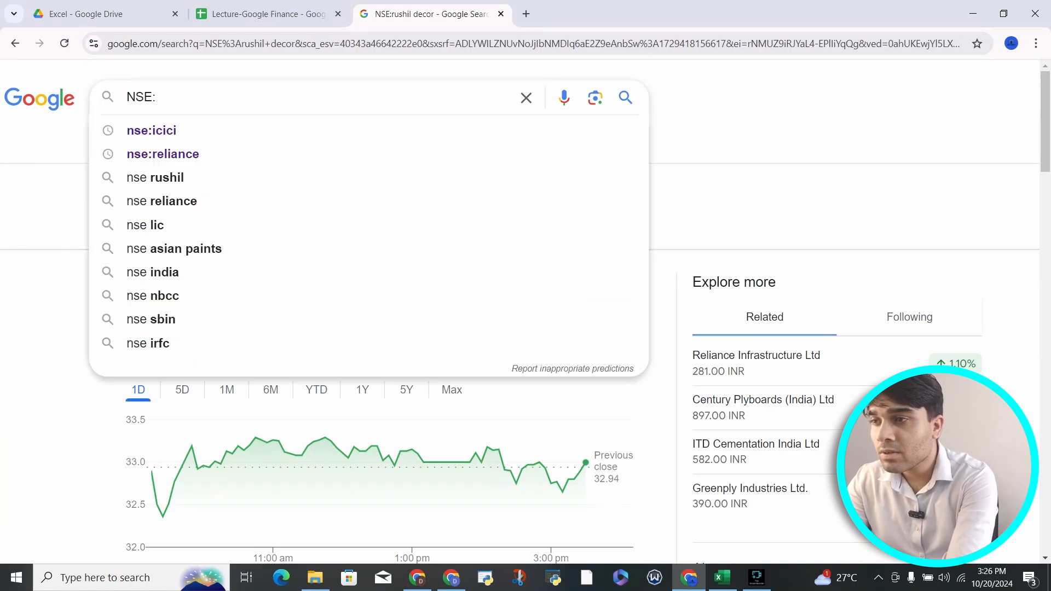
type("Reliance")
key("Return")
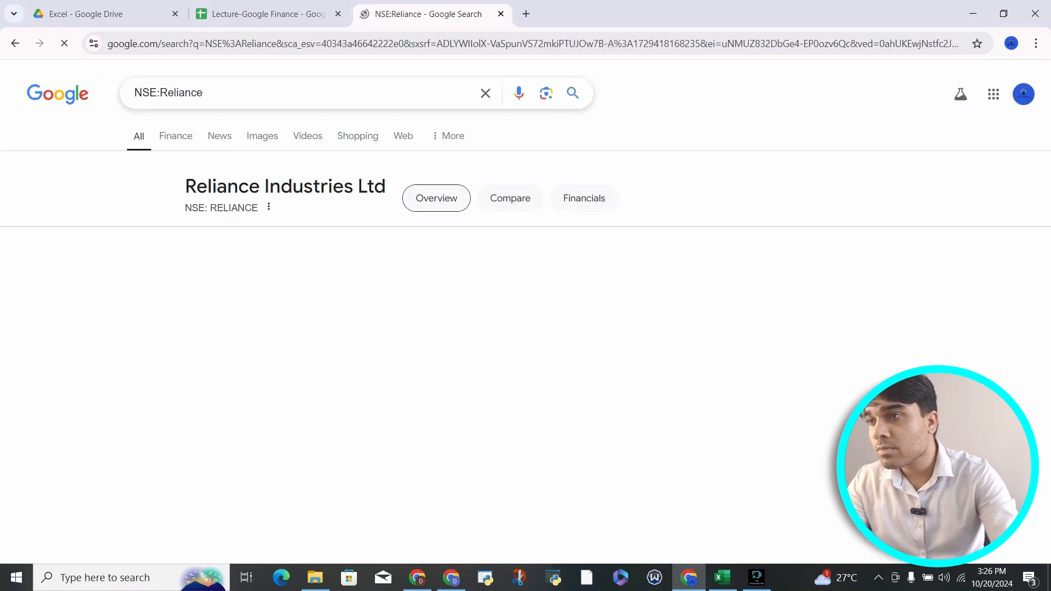
scroll(197, 225, "up", 5)
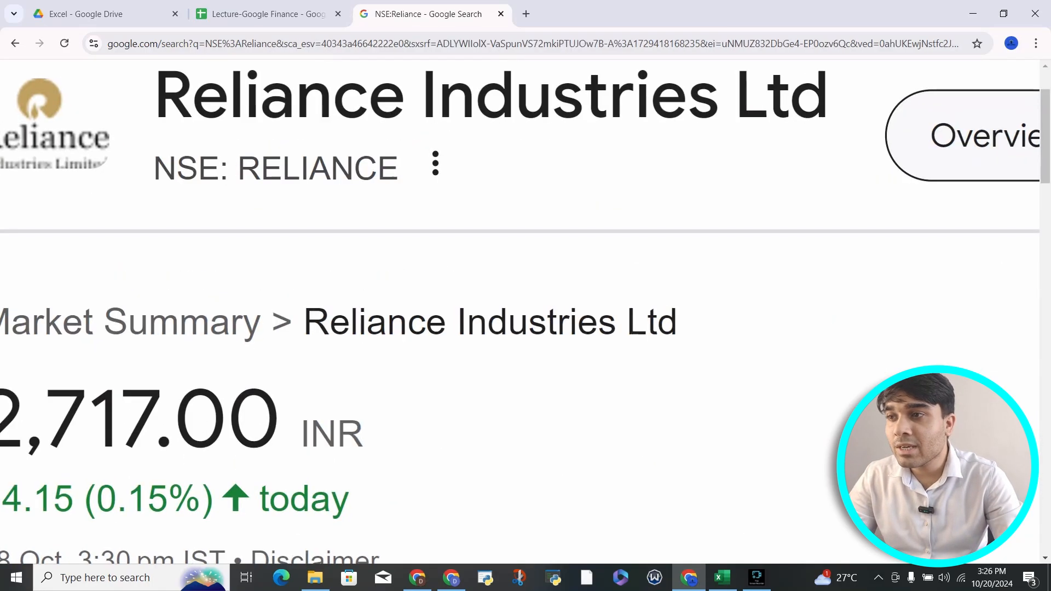
left_click_drag(154, 168, 398, 168)
key("ctrl+c")
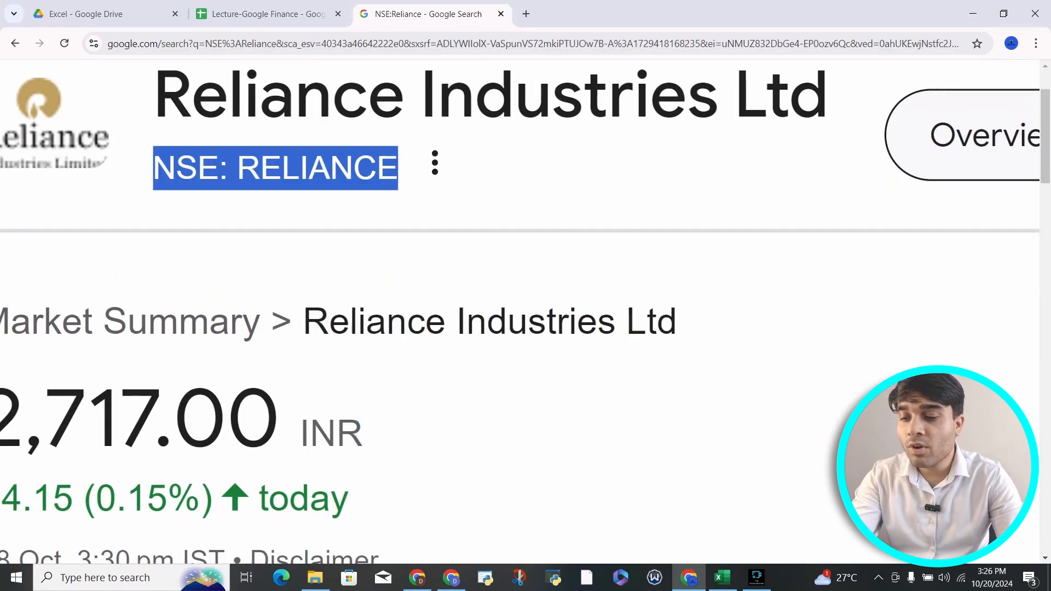
scroll(395, 167, "down", 3)
Step: Paste the ticker NSE: RELIANCE into cell C2 of Lecture-Google Finance and move to C3
left_click(268, 14)
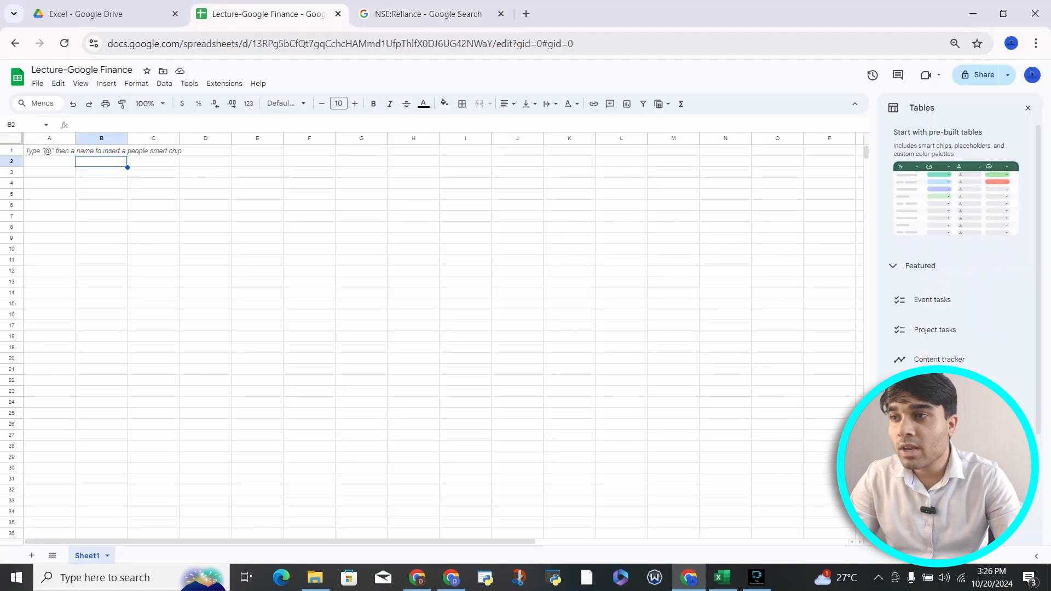
left_click(154, 162)
key("ctrl+v")
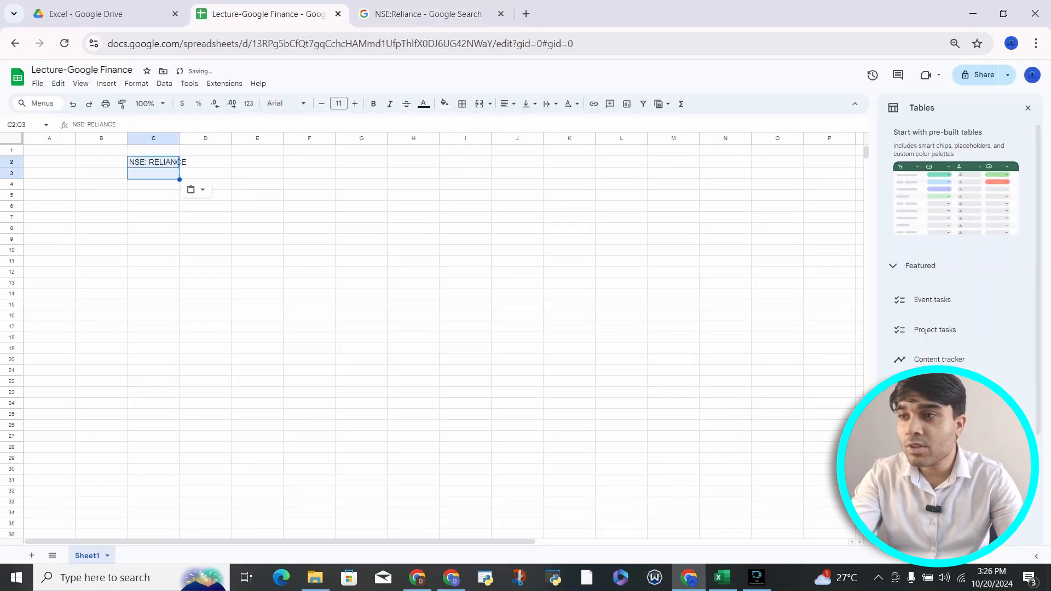
left_click(154, 162)
scroll(153, 163, "up", 3)
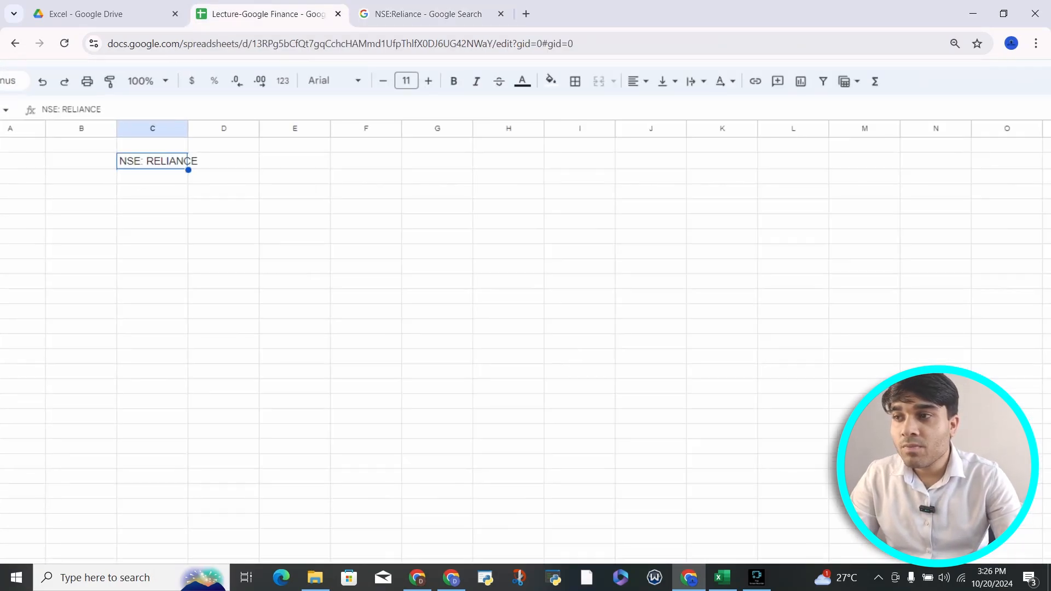
scroll(154, 162, "left", 1)
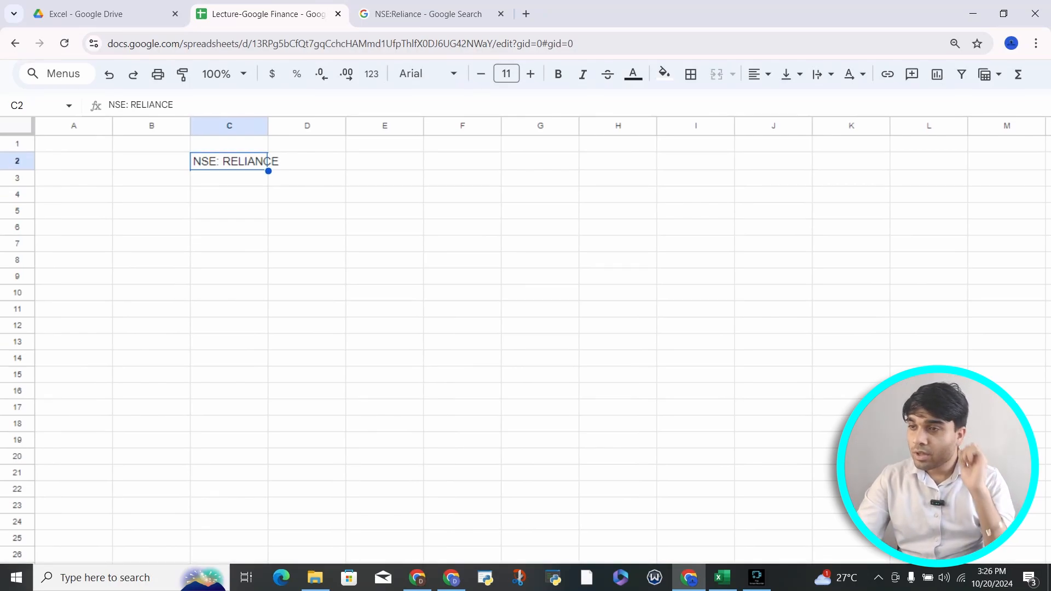
key("Return")
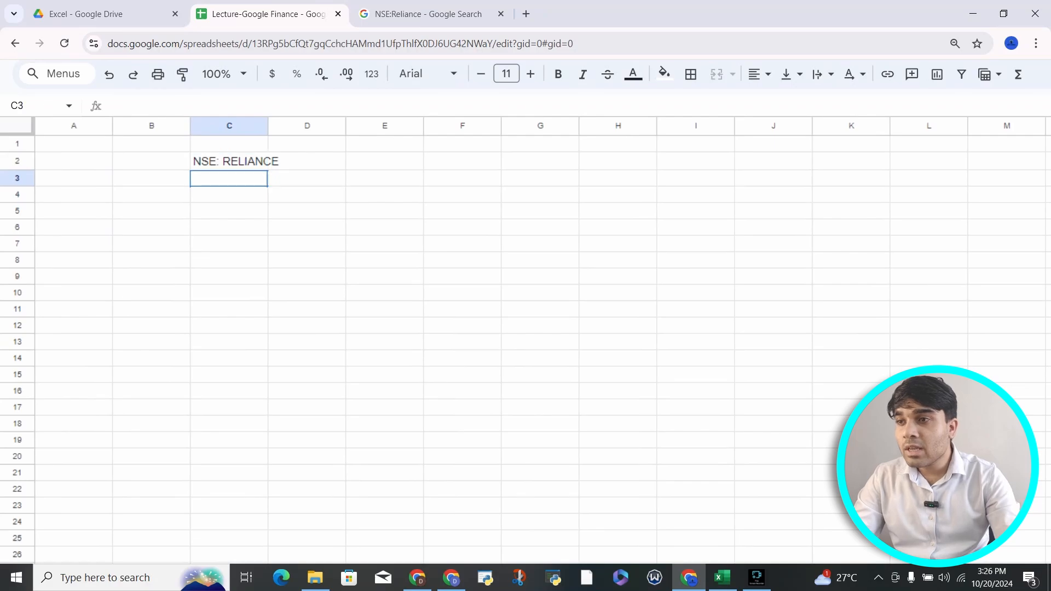
scroll(164, 170, "down", 3)
scroll(164, 170, "up", 1)
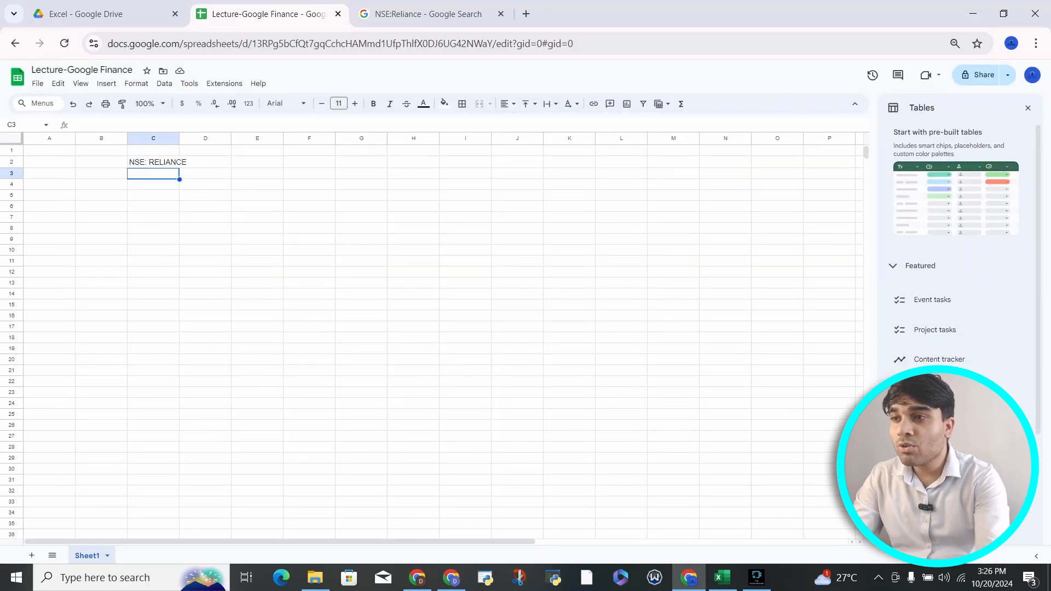
scroll(165, 169, "up", 3)
scroll(525, 312, "left", 3)
scroll(526, 312, "up", 1)
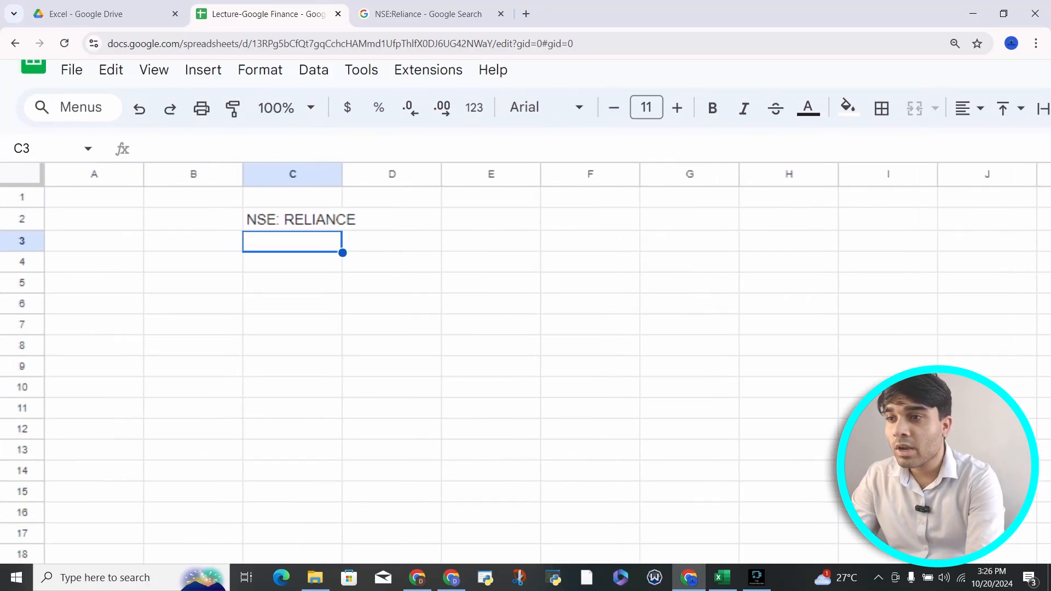
Step: Begin a GOOGLEFINANCE formula in C3 using C2 as the ticker and "Close" as the attribute
type("=")
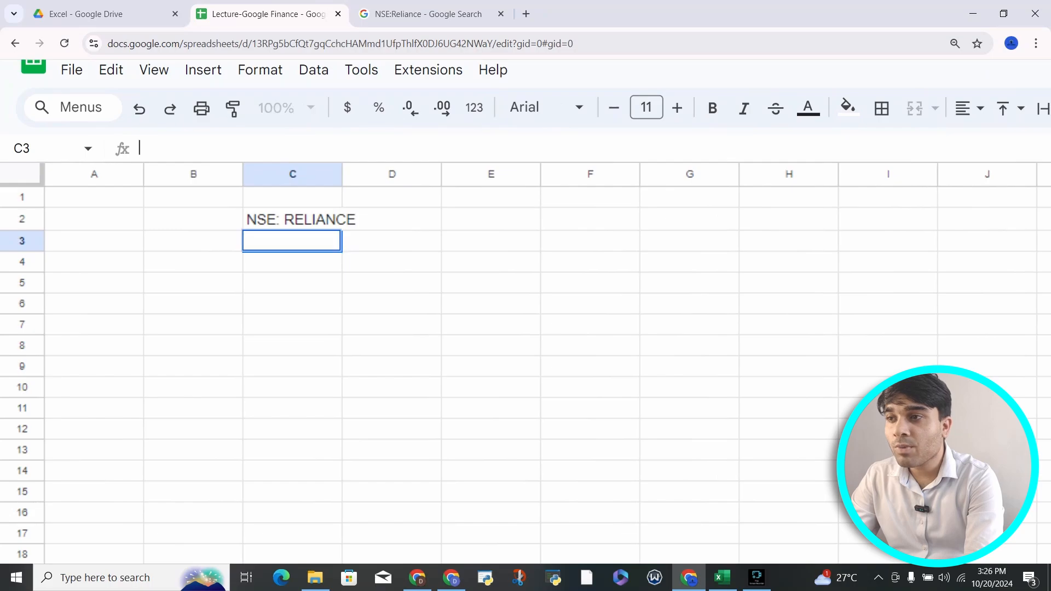
type("go")
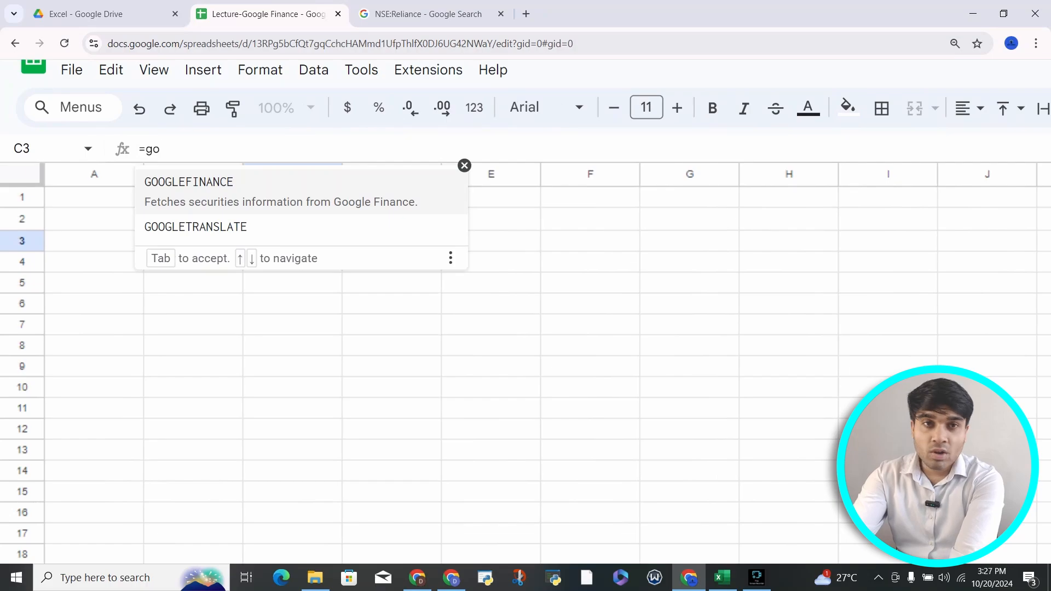
key("Tab")
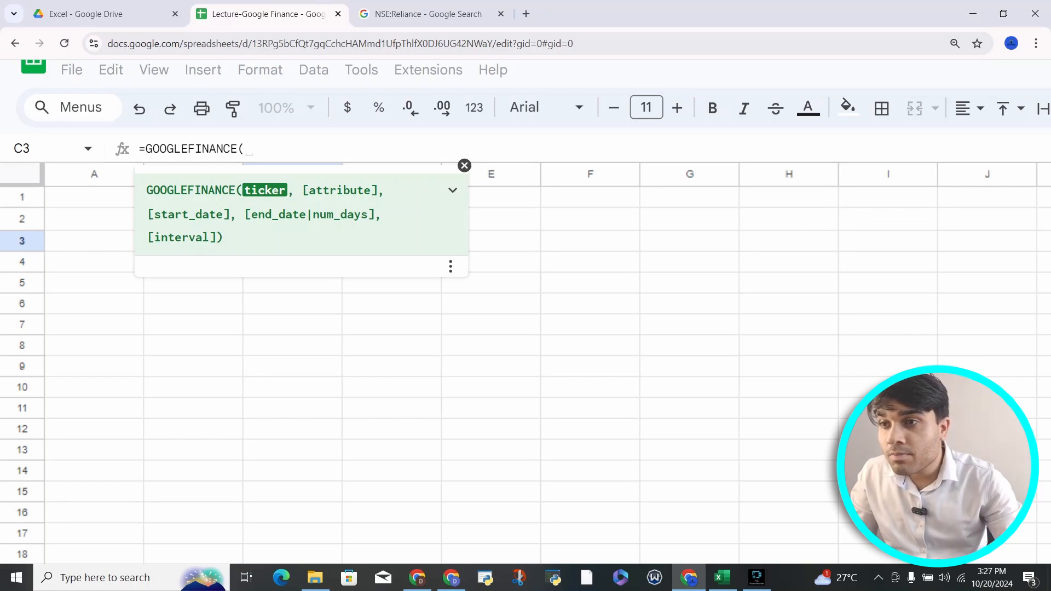
left_click(342, 219)
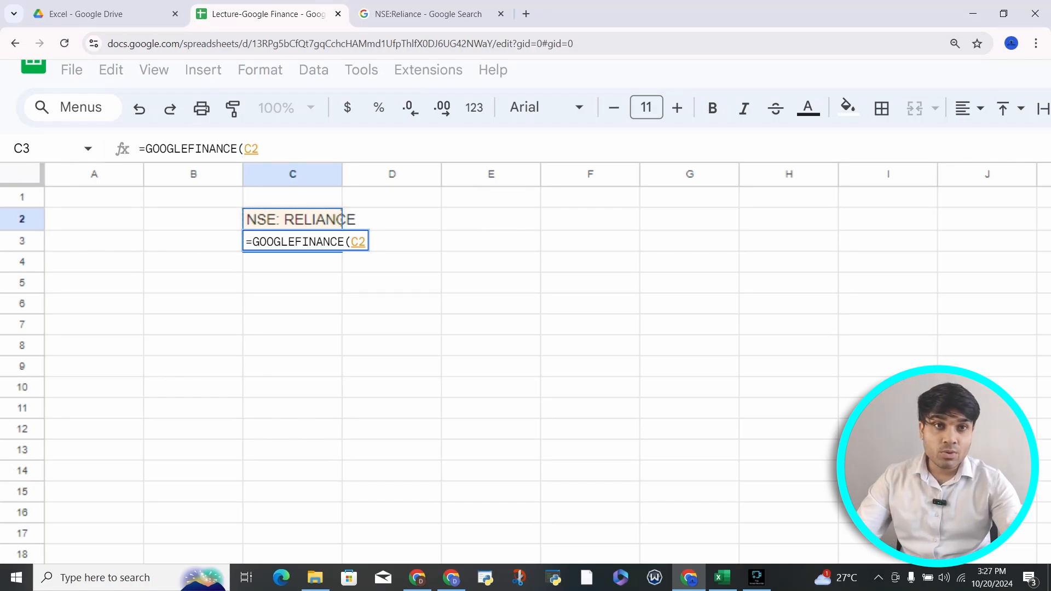
type(",")
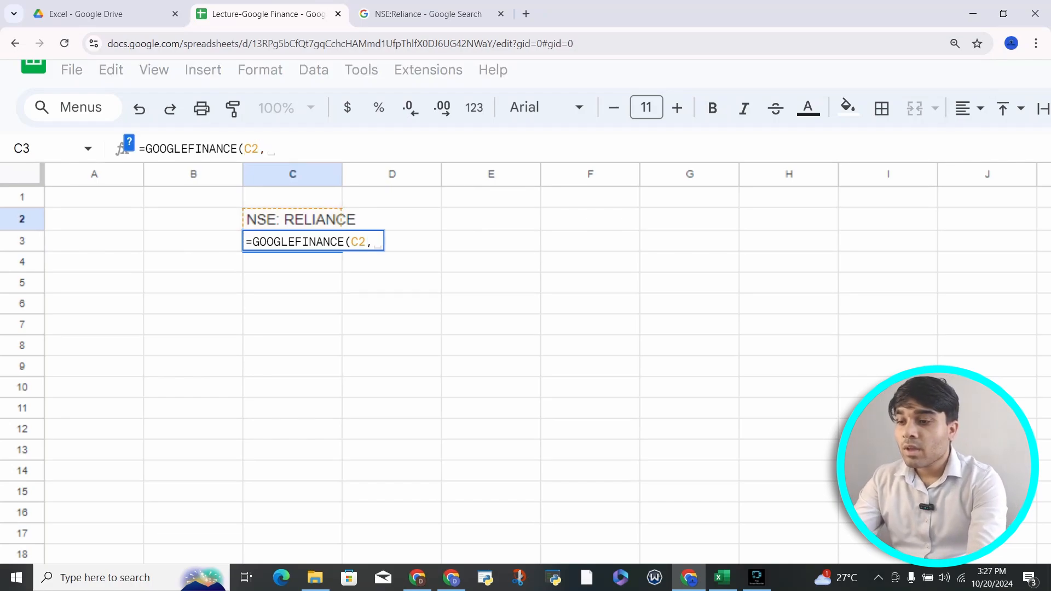
type("\"C")
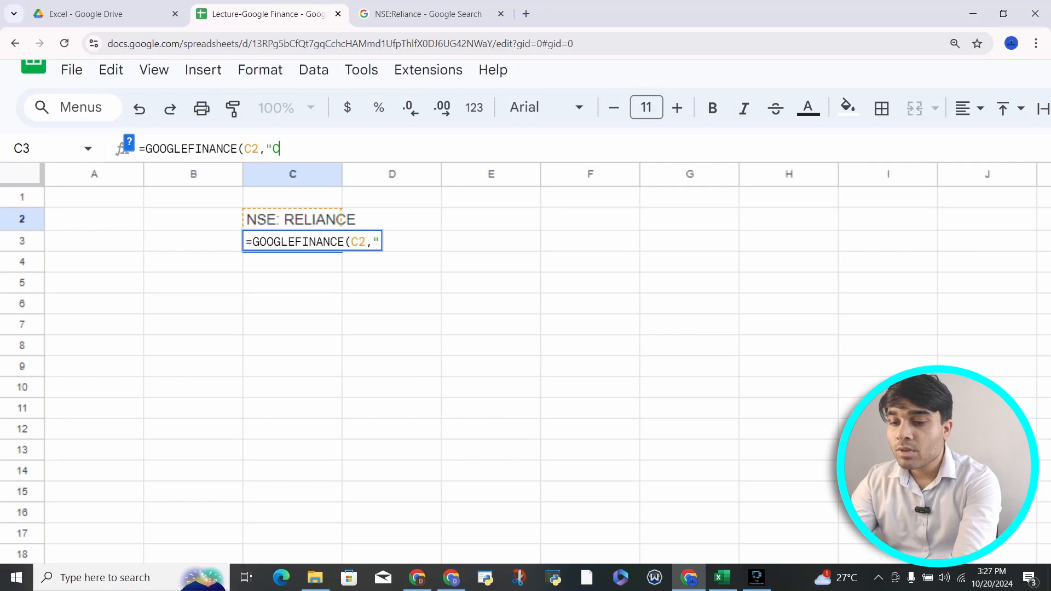
type("lose\",")
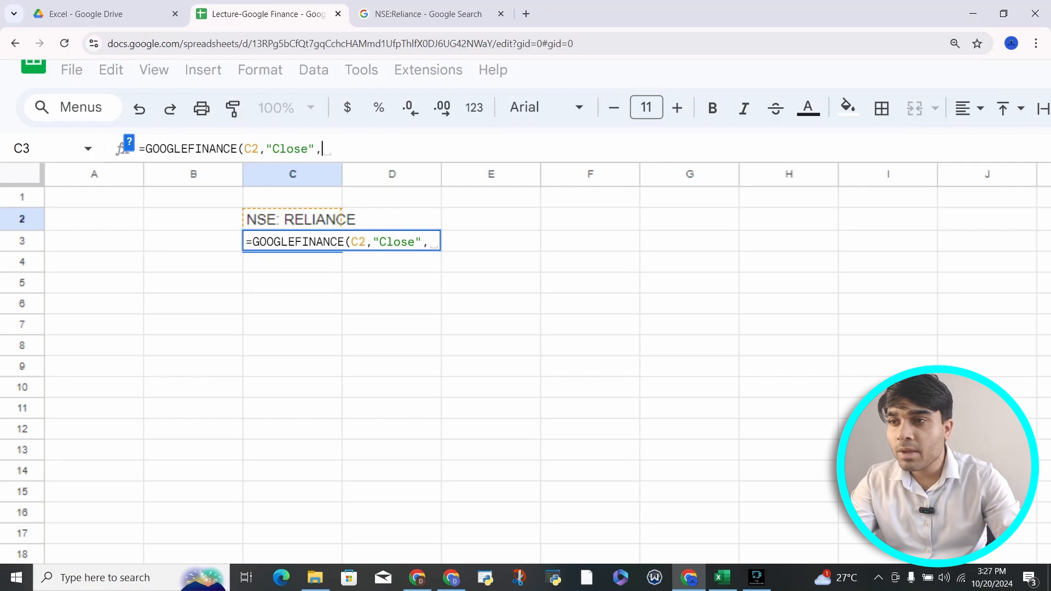
Step: Add start date TODAY()-10, end date TODAY() and interval "Daily" to the C3 formula
type("to")
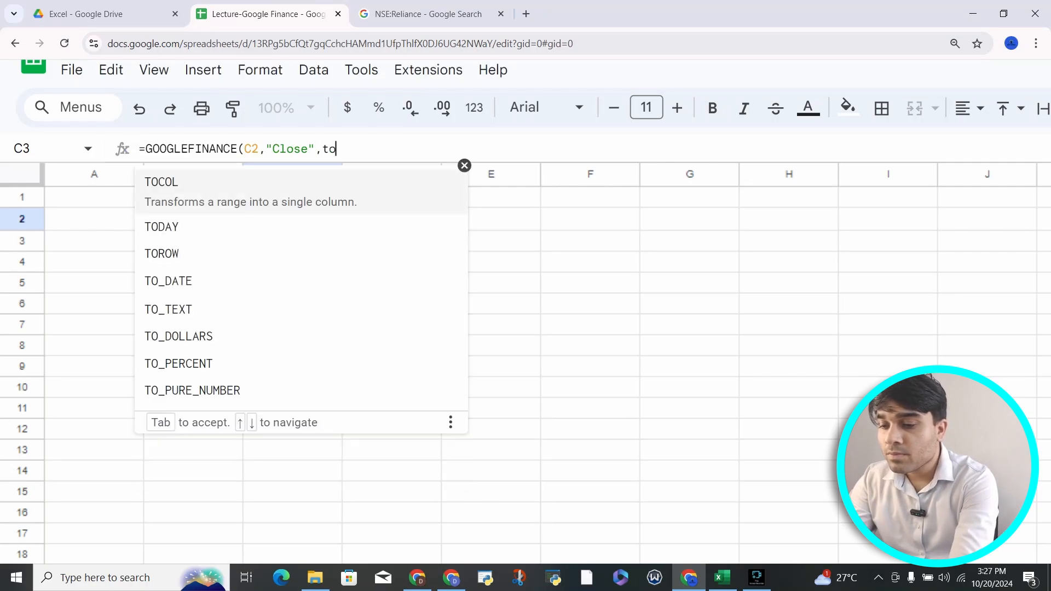
type("day")
key("Tab")
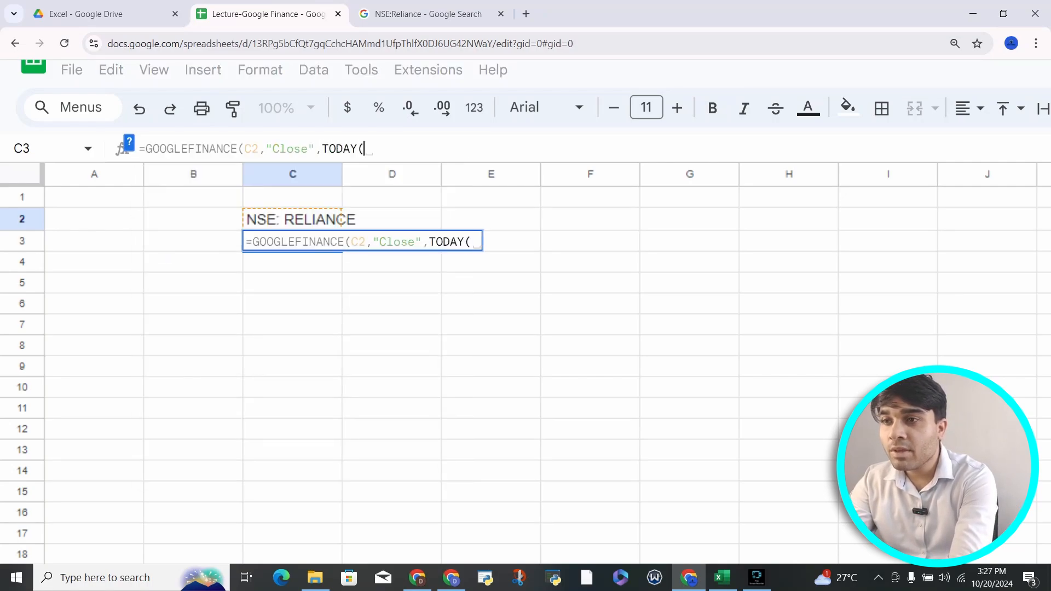
type(")-19")
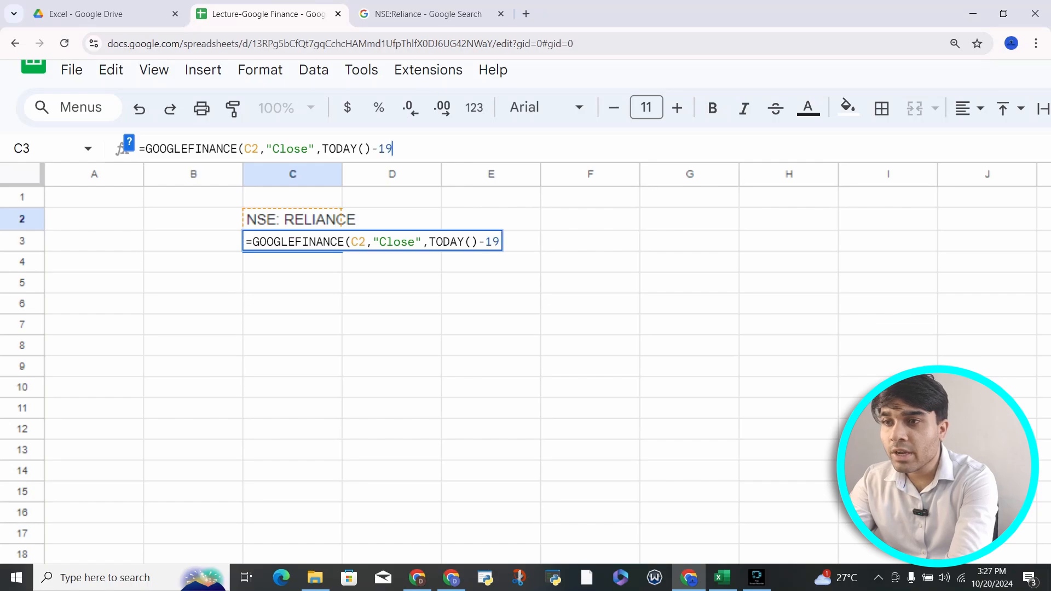
key("BackSpace")
type("0,")
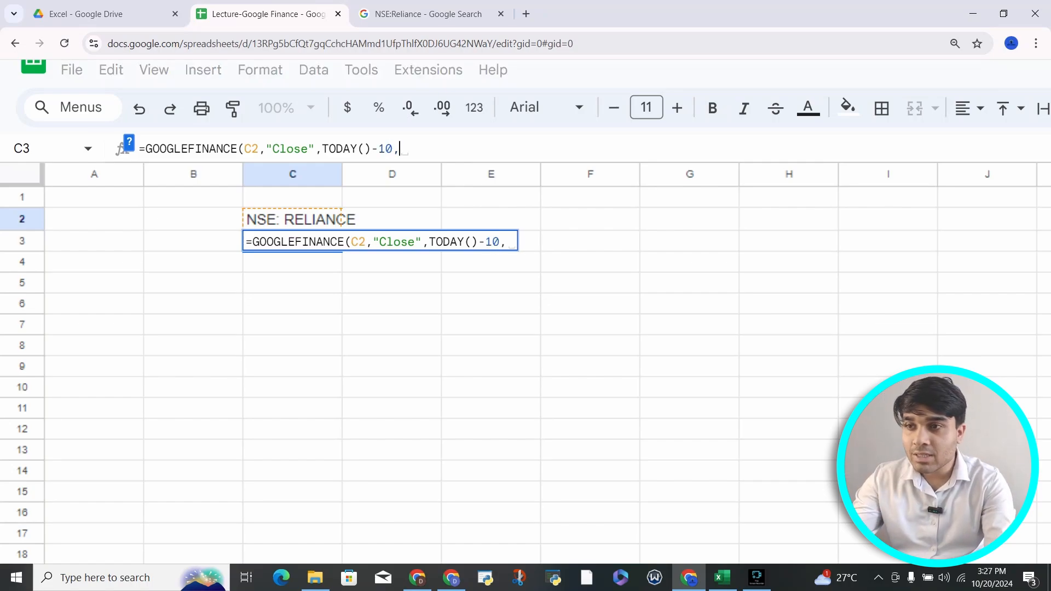
type("td=")
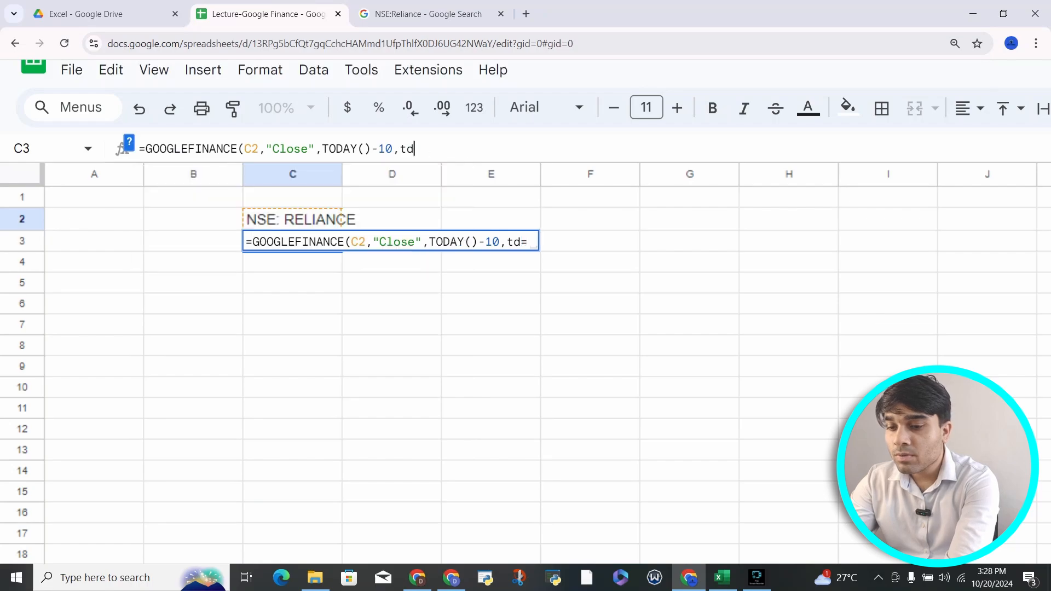
key("BackSpace")
type("od")
type("ay")
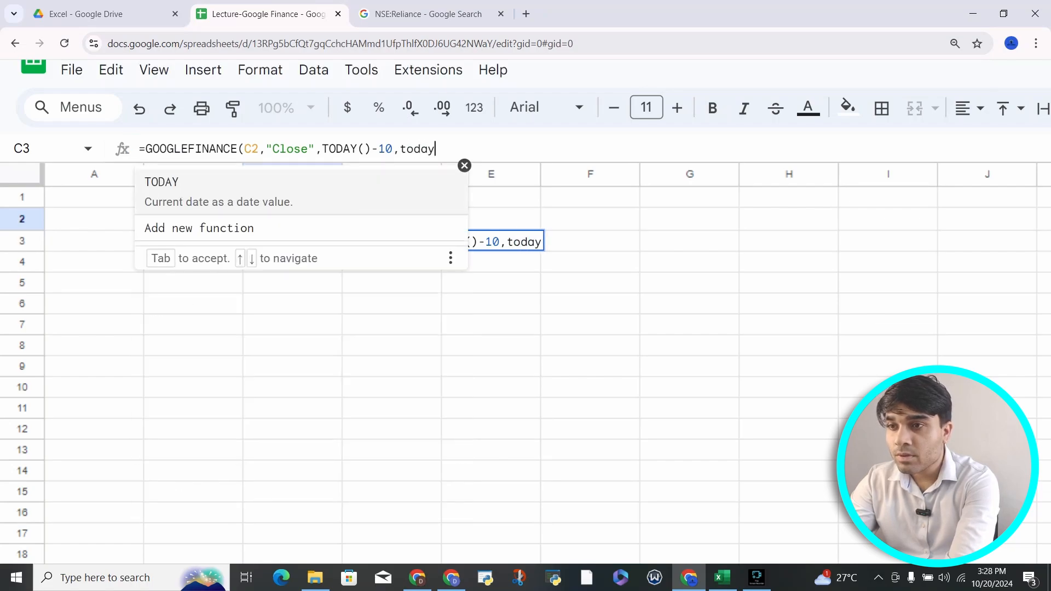
key("Tab")
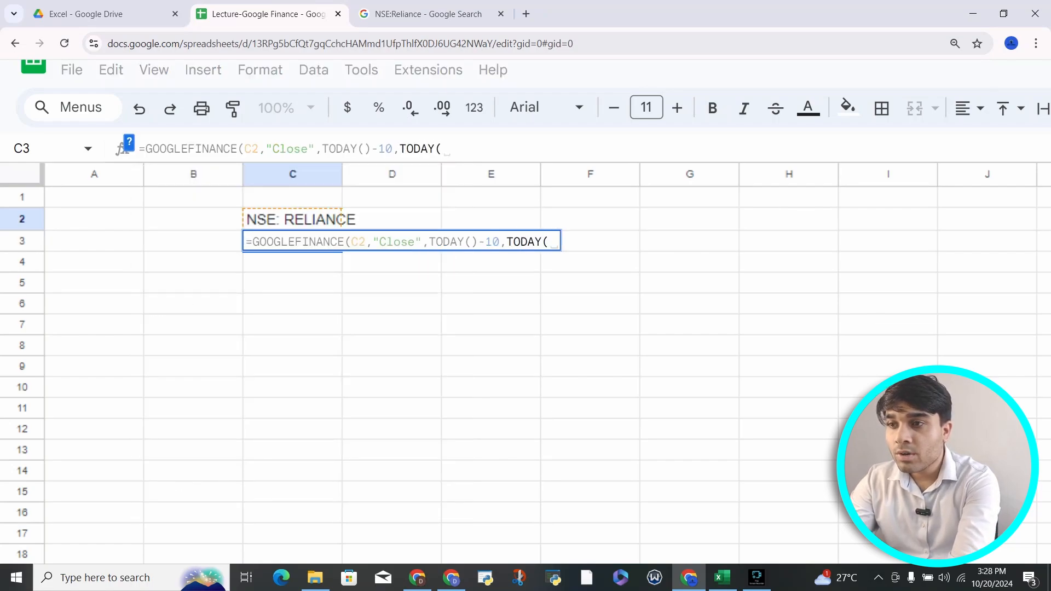
type("),\"")
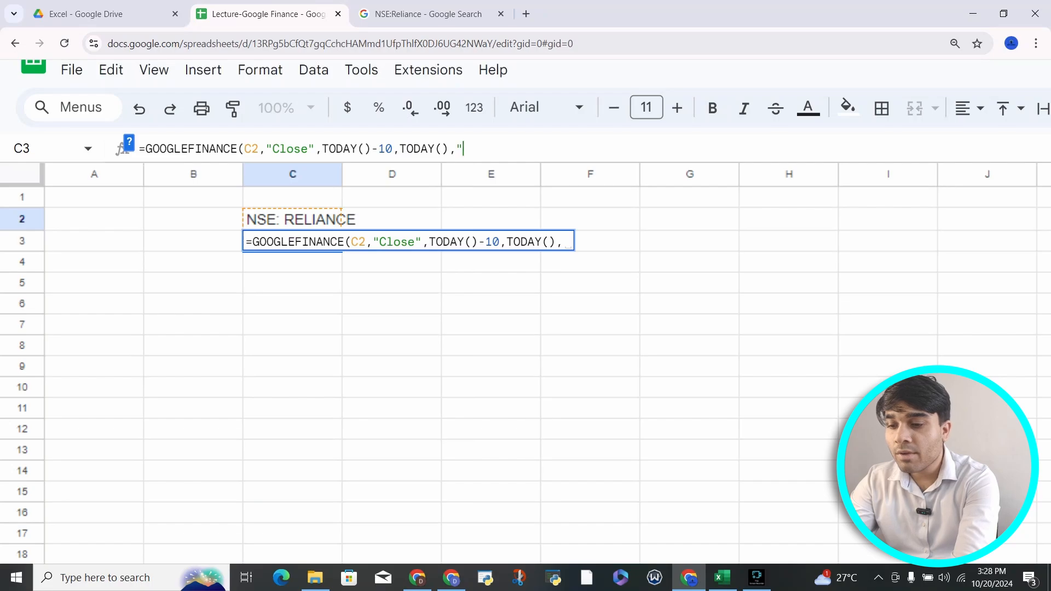
type("Daily\"")
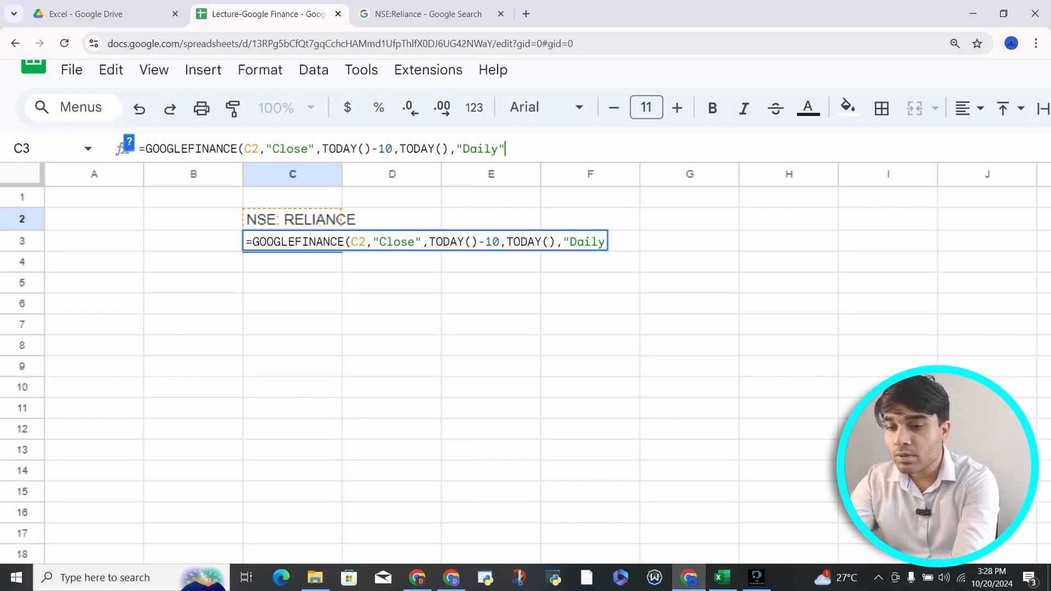
type(")")
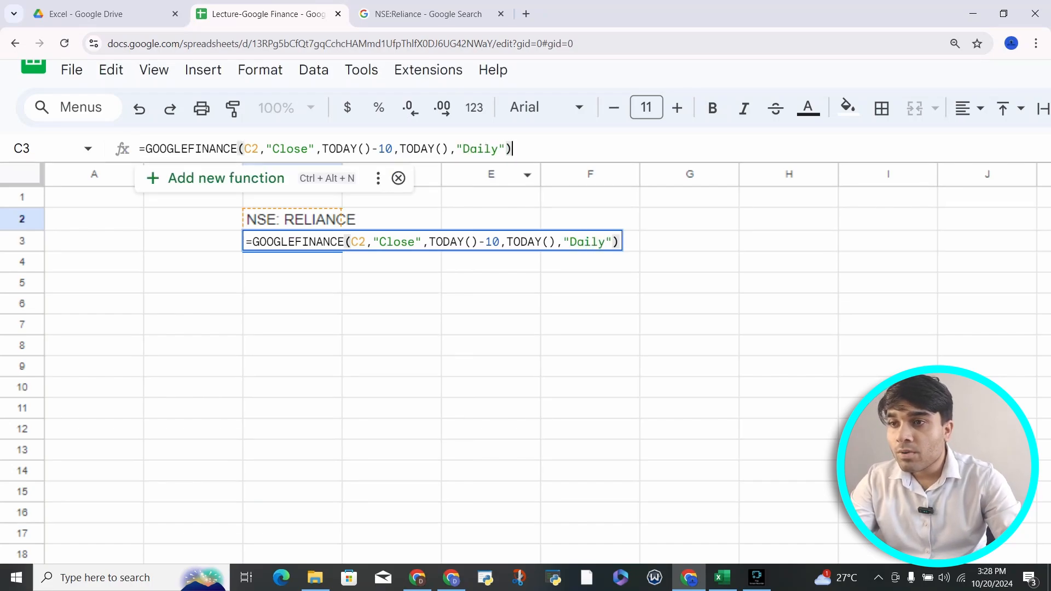
Step: Review each argument, then commit =GOOGLEFINANCE(C2,"Close",TODAY()-10,TODAY(),"Daily") in C3
left_click(287, 149)
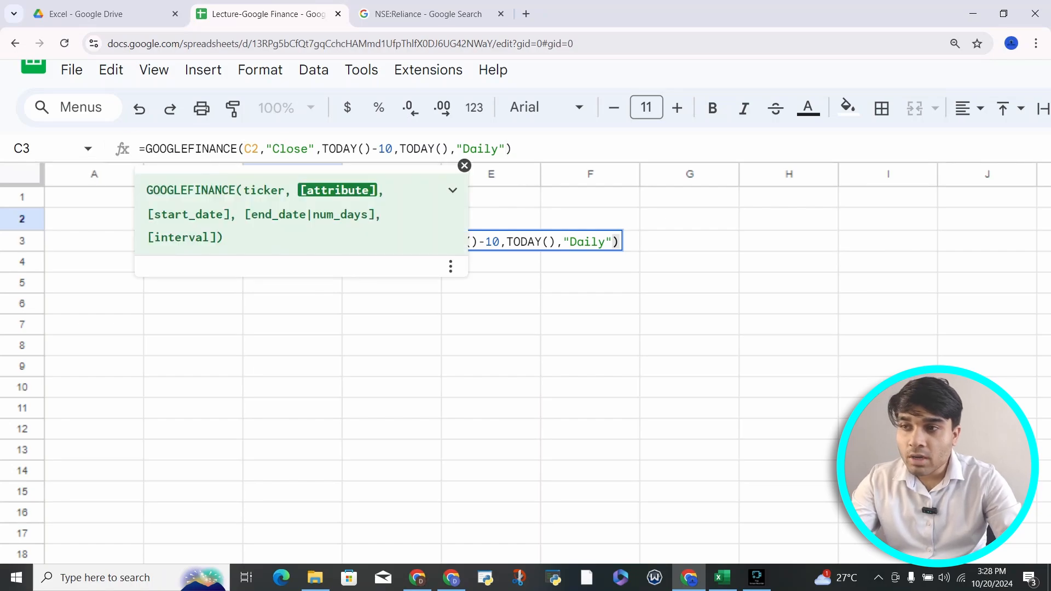
left_click(251, 149)
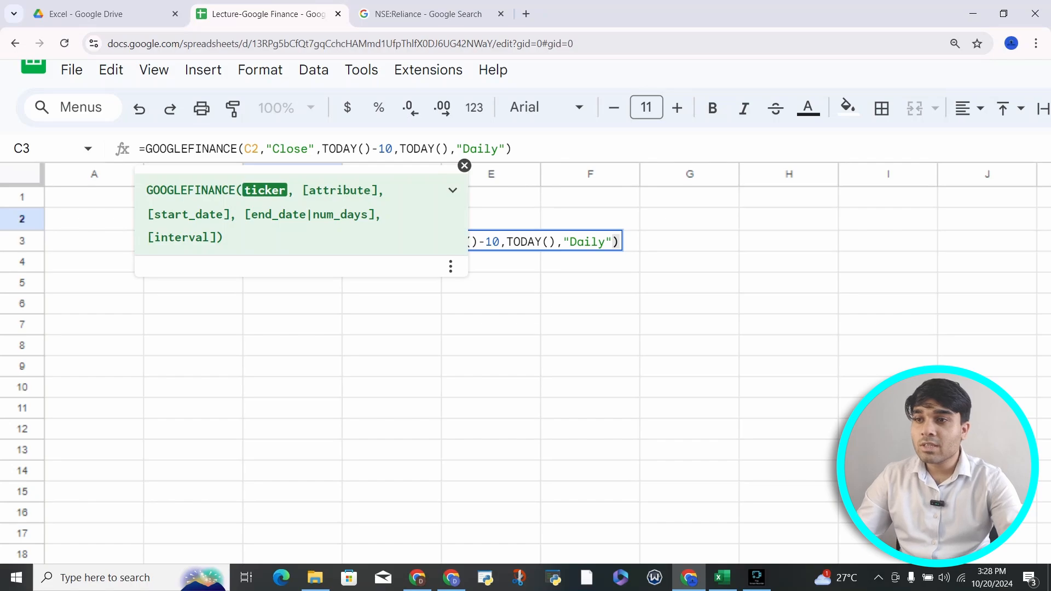
left_click(295, 149)
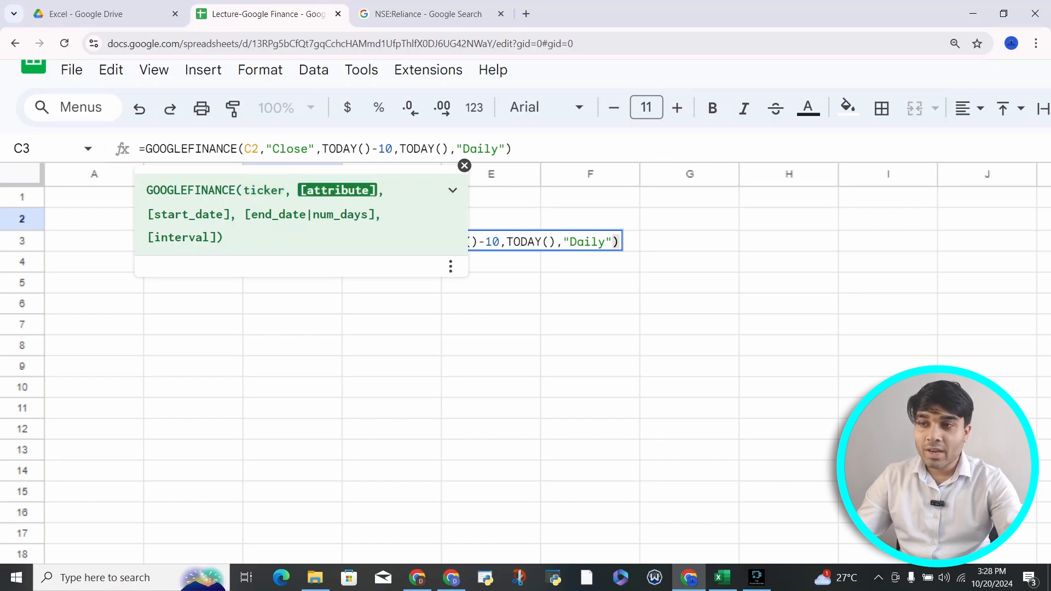
left_click_drag(322, 149, 505, 149)
left_click(456, 149)
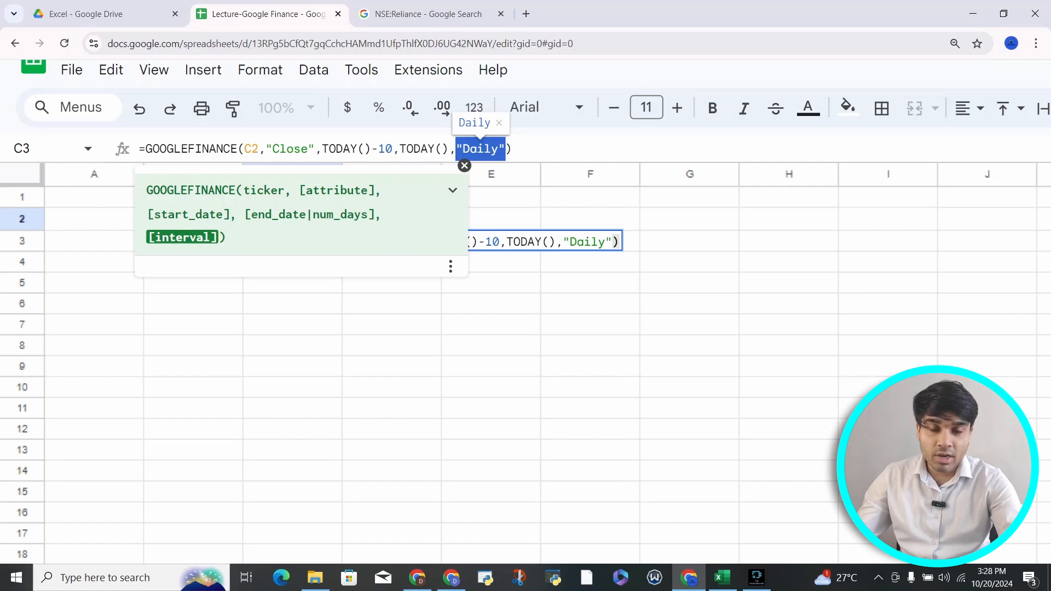
left_click(527, 149)
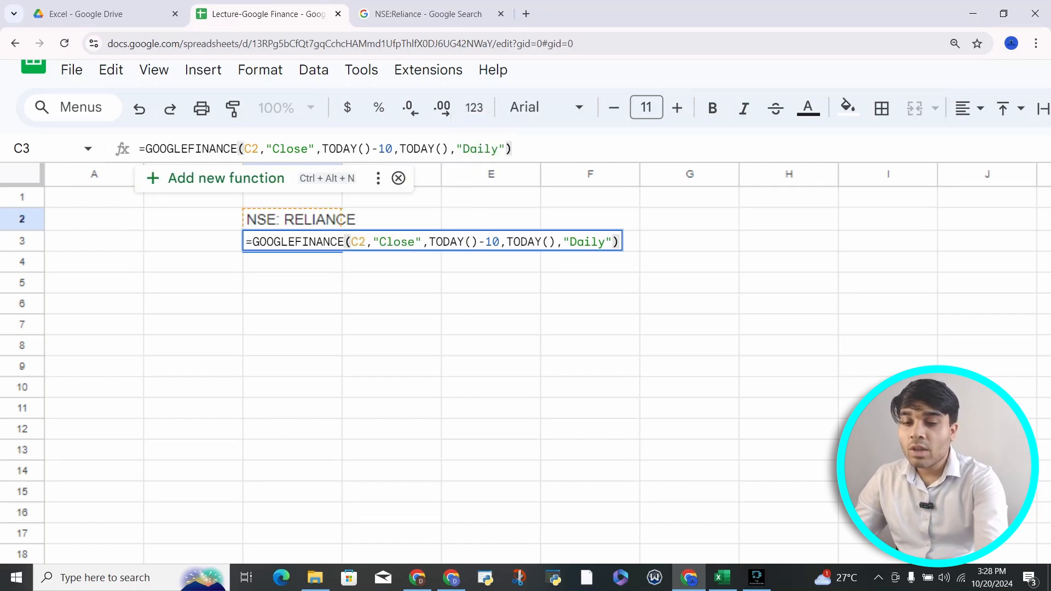
key("Return")
Step: Check the #N/A error in C3, then select ticker cell C2 to inspect it
key("Up")
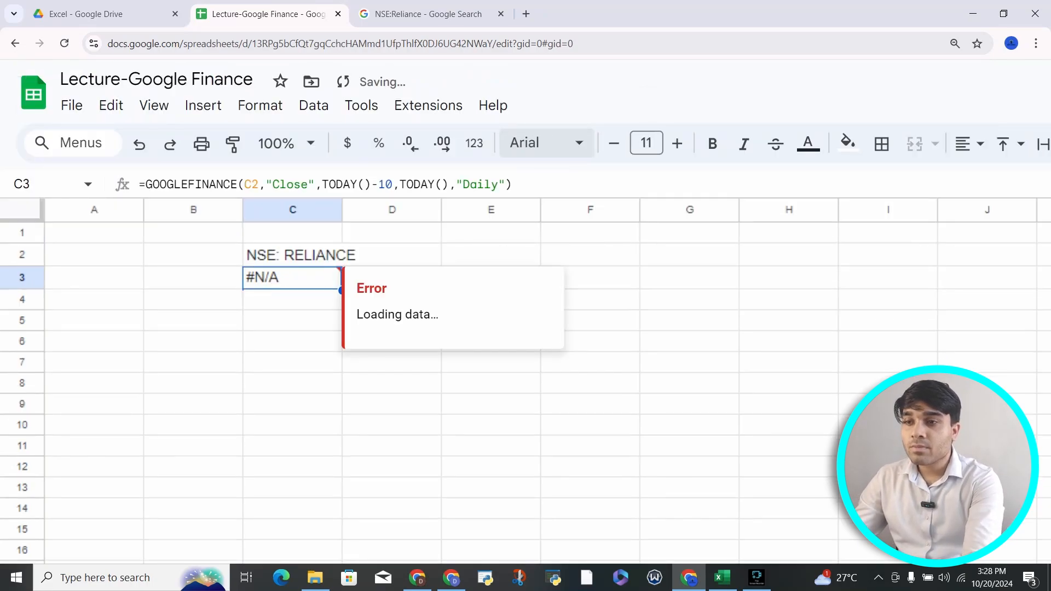
scroll(279, 268, "down", 4)
scroll(279, 268, "up", 2)
scroll(279, 269, "up", 1)
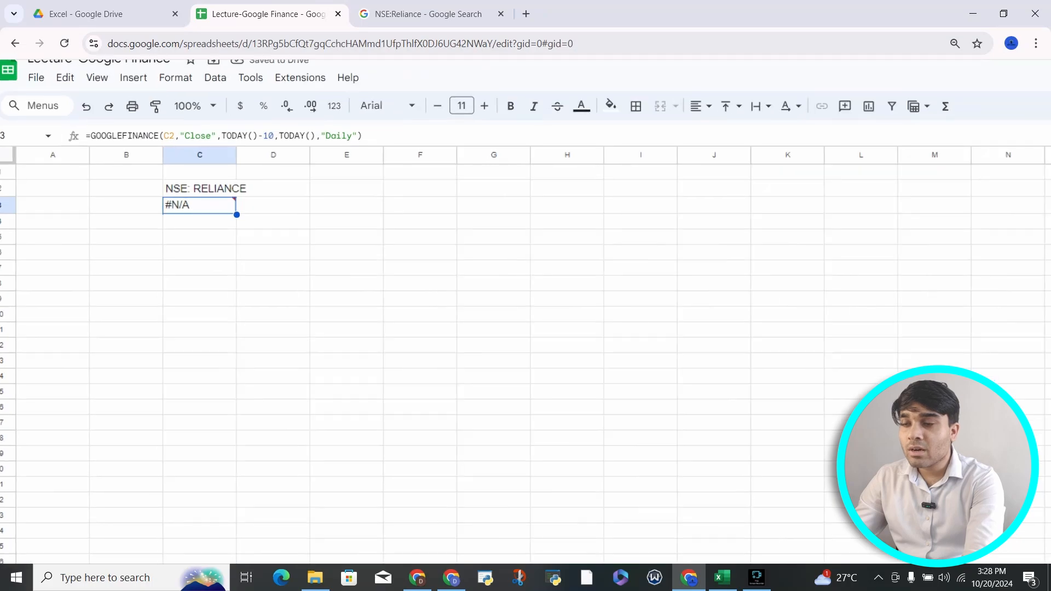
scroll(274, 274, "up", 2)
scroll(274, 274, "left", 1)
scroll(274, 273, "up", 1)
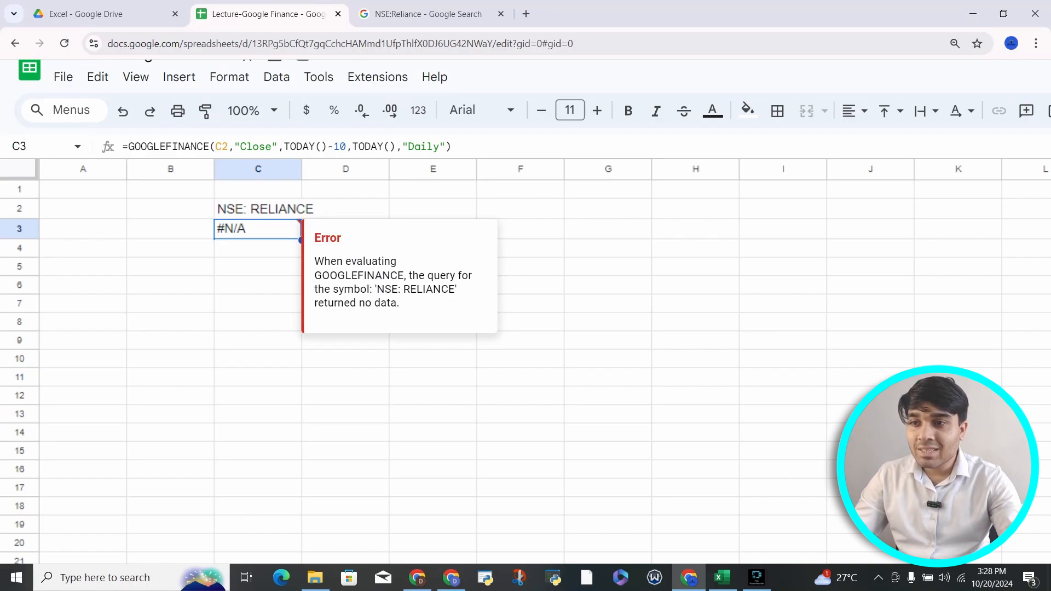
left_click(258, 209)
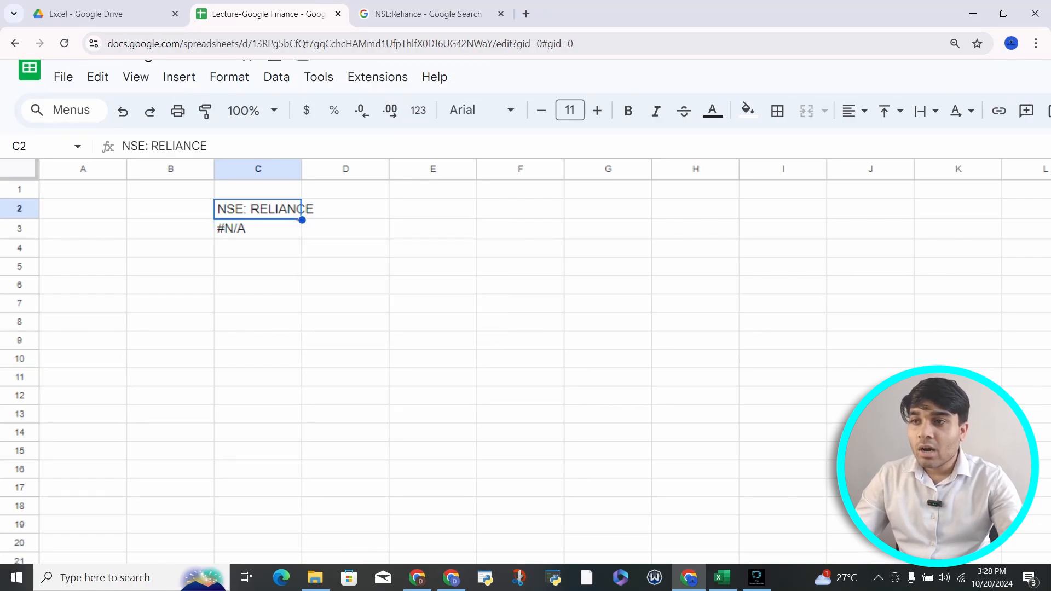
left_click(428, 14)
left_click(329, 166)
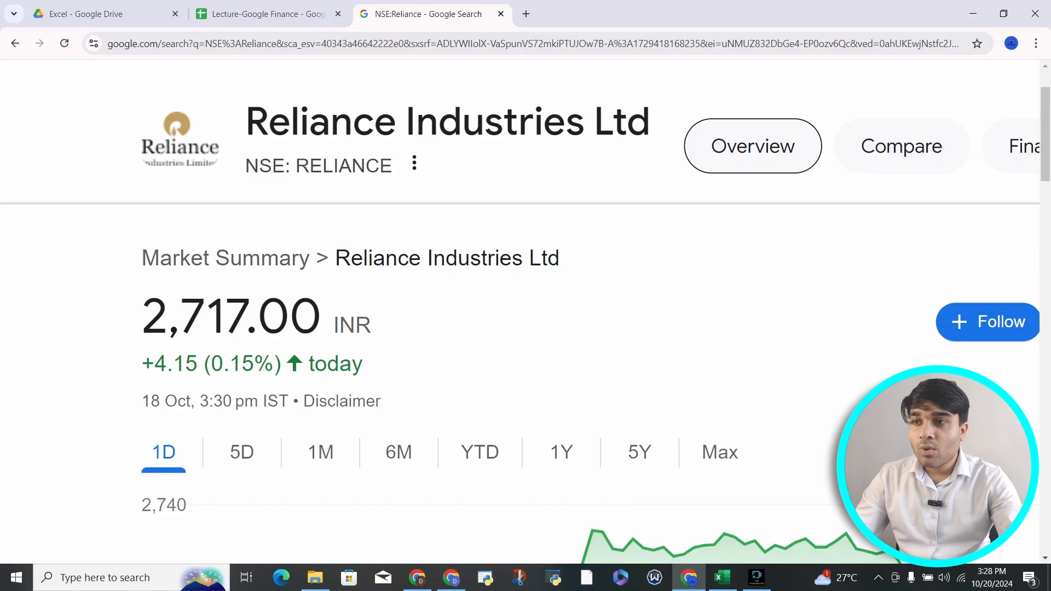
left_click_drag(296, 166, 291, 166)
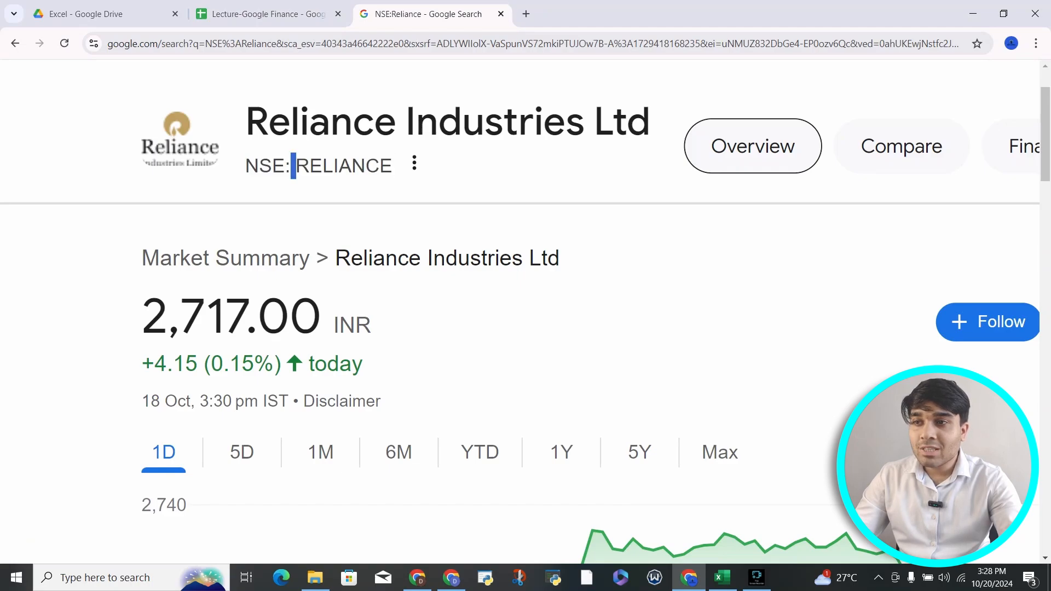
left_click(268, 14)
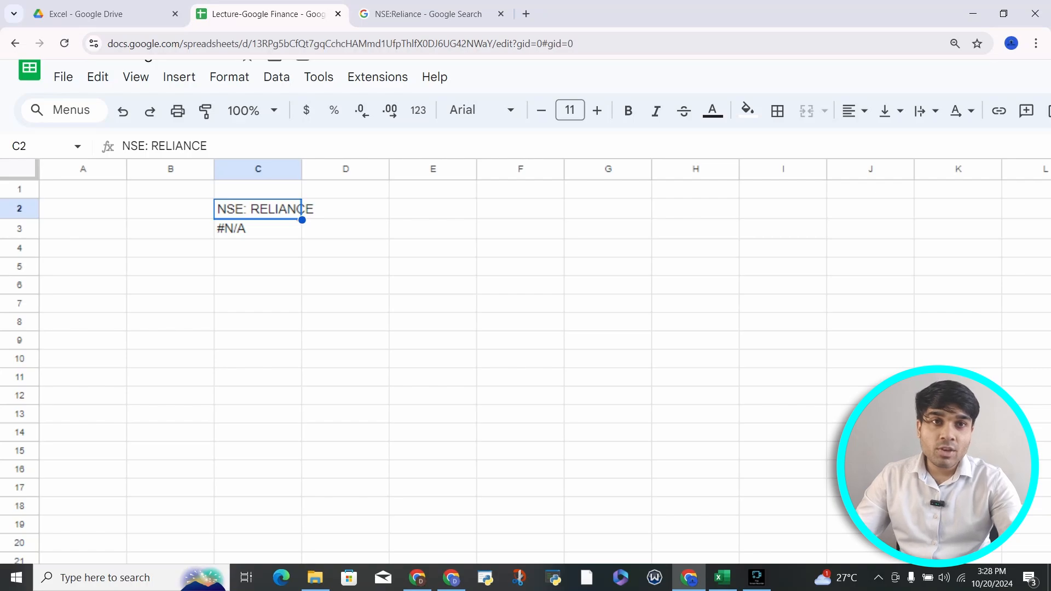
key("ctrl+Tab")
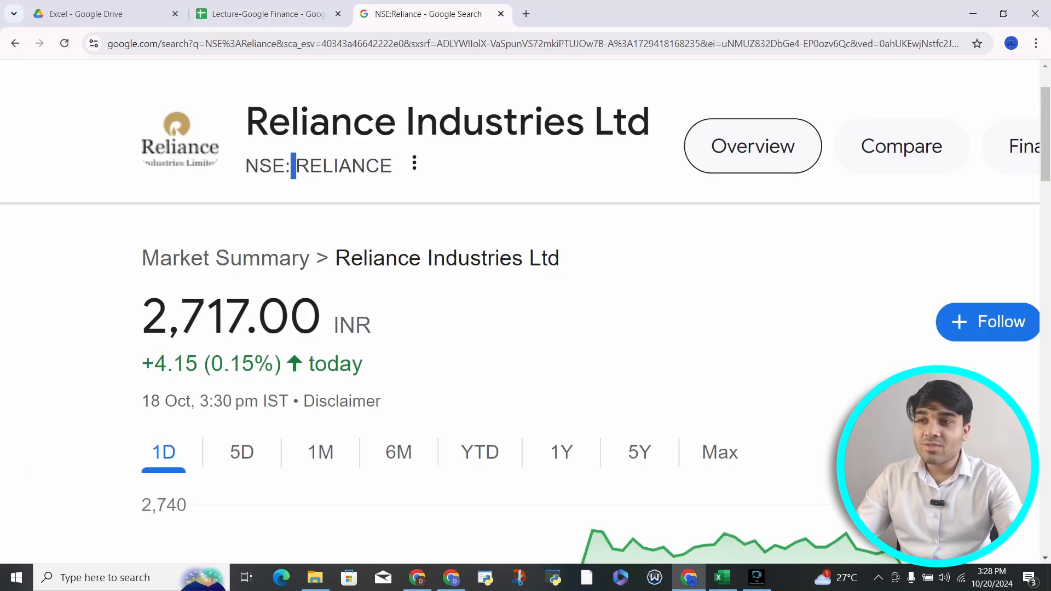
left_click_drag(246, 166, 379, 168)
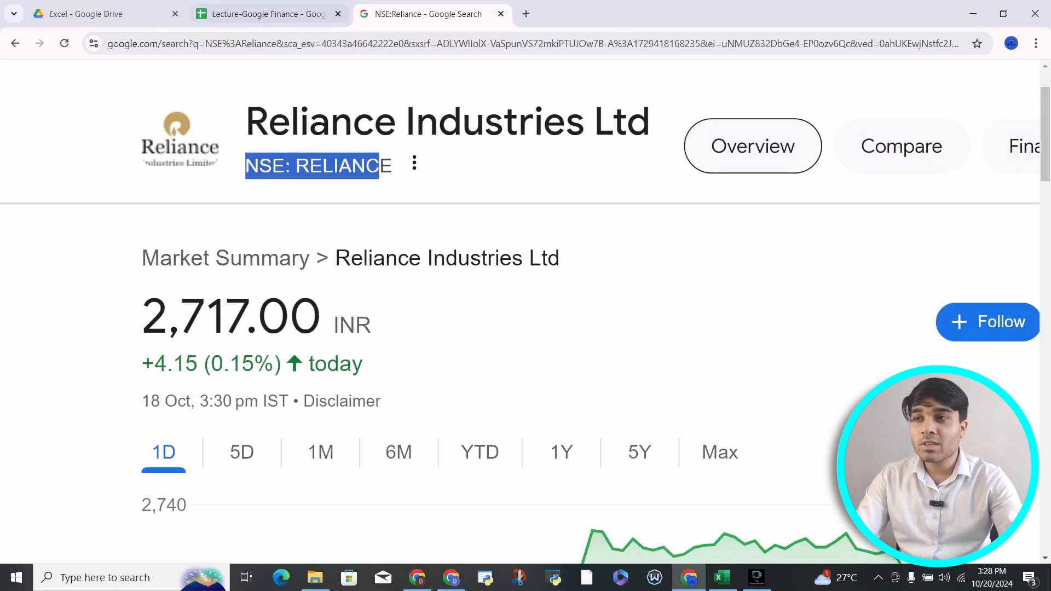
left_click(268, 15)
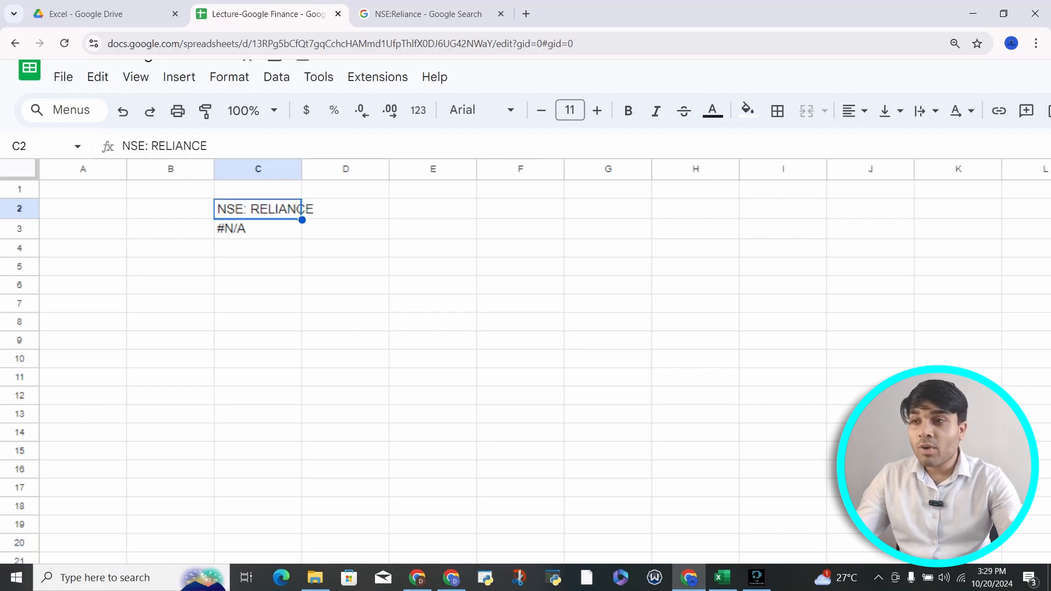
Step: Remove the space so C2 reads NSE:RELIANCE, letting C3 load the Date/Close table
left_click(151, 146)
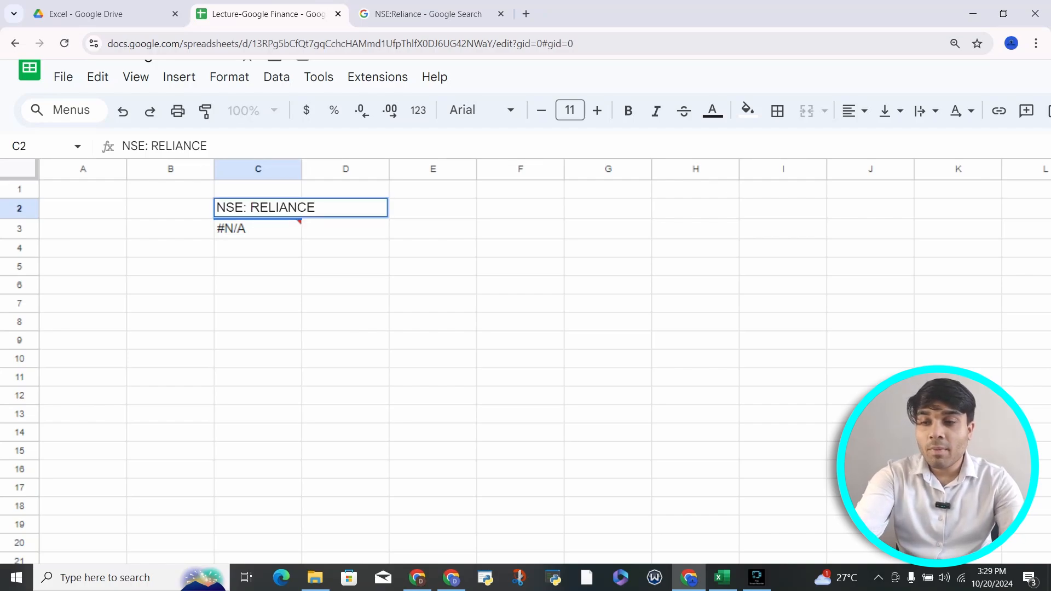
key("BackSpace")
key("Return")
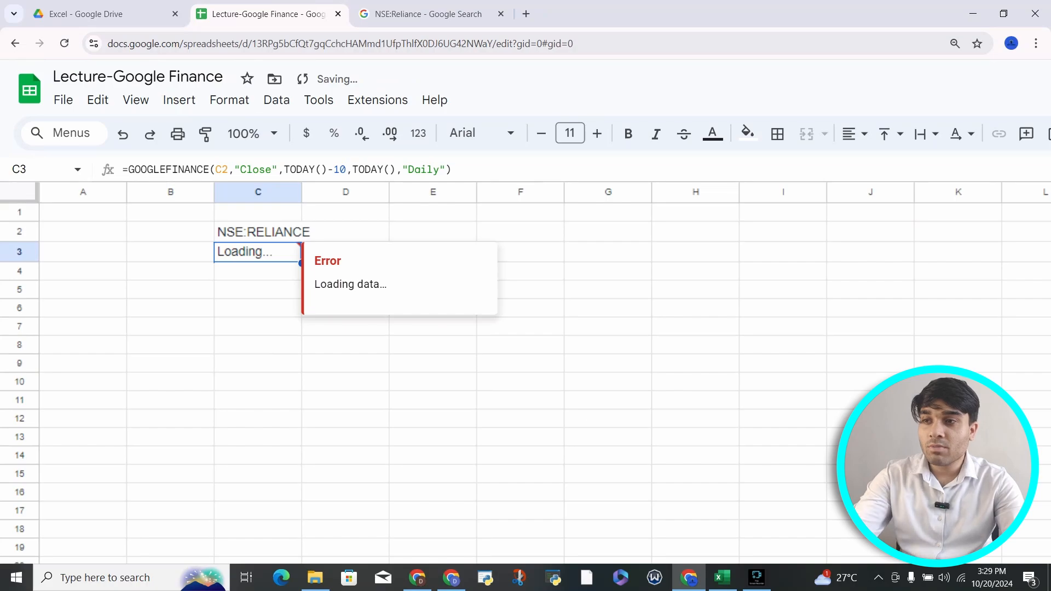
key("Up")
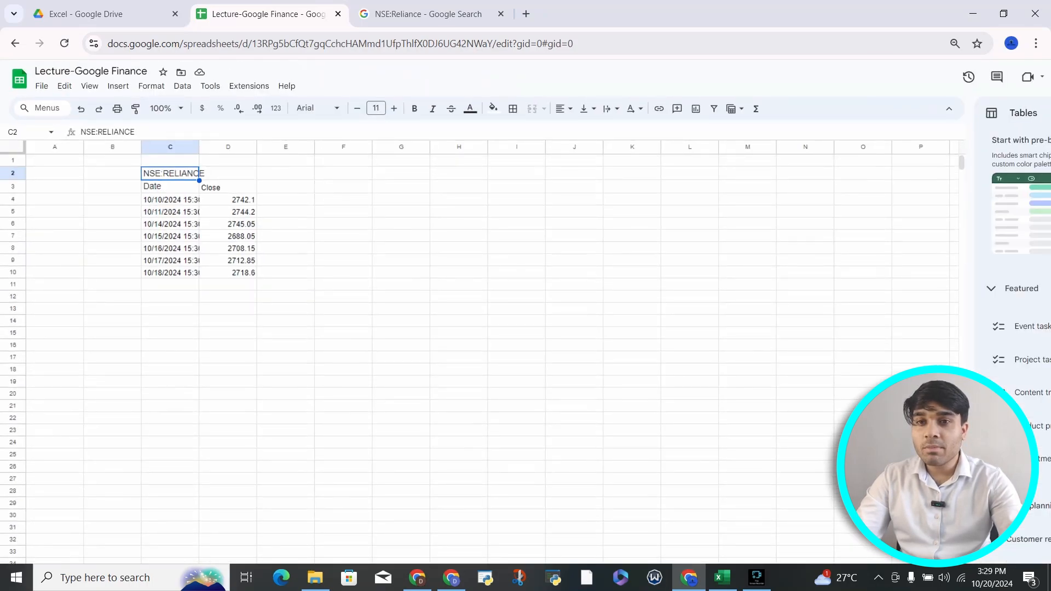
Step: Close the Tables side panel
left_click(343, 224)
scroll(343, 224, "down", 1)
scroll(343, 224, "down", 1)
left_click(1028, 108)
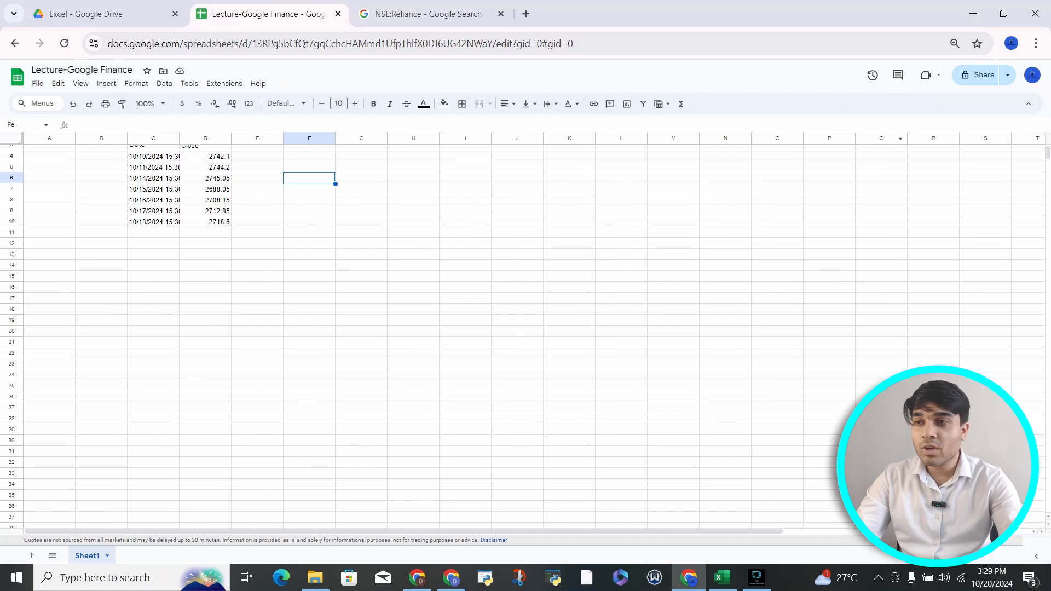
Step: Open C3's GOOGLEFINANCE formula for editing and highlight the TODAY()-10,TODAY() date arguments
scroll(284, 266, "up", 4)
scroll(285, 266, "left", 3)
scroll(284, 266, "up", 2)
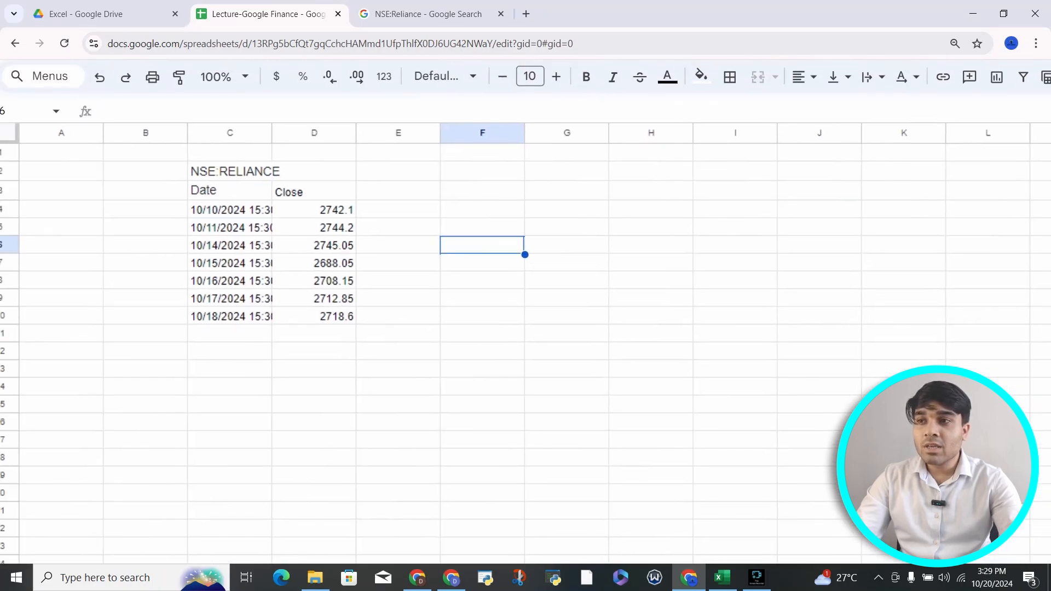
left_click(249, 235)
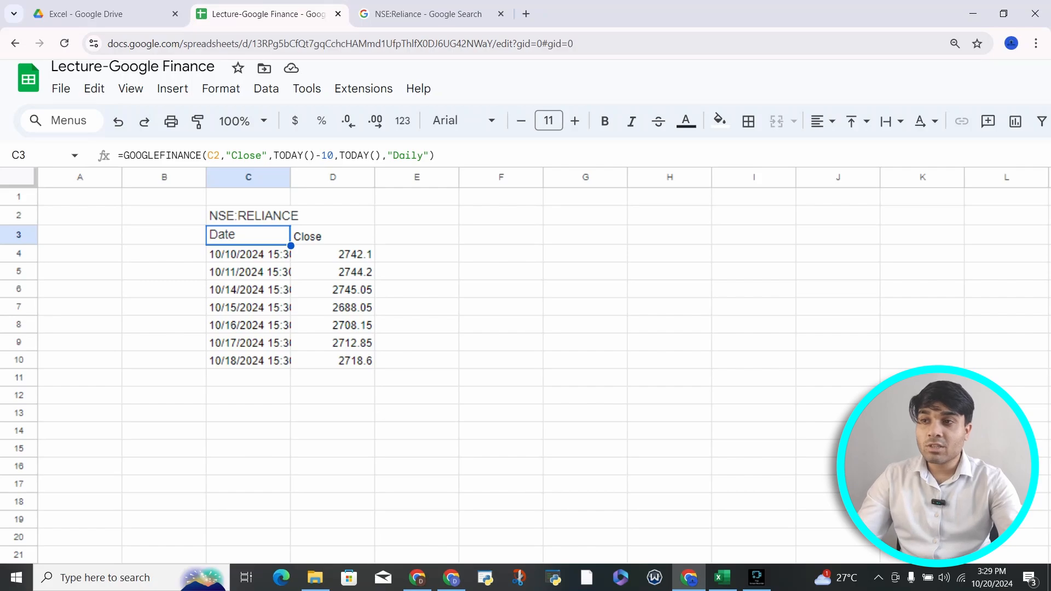
left_click(178, 156)
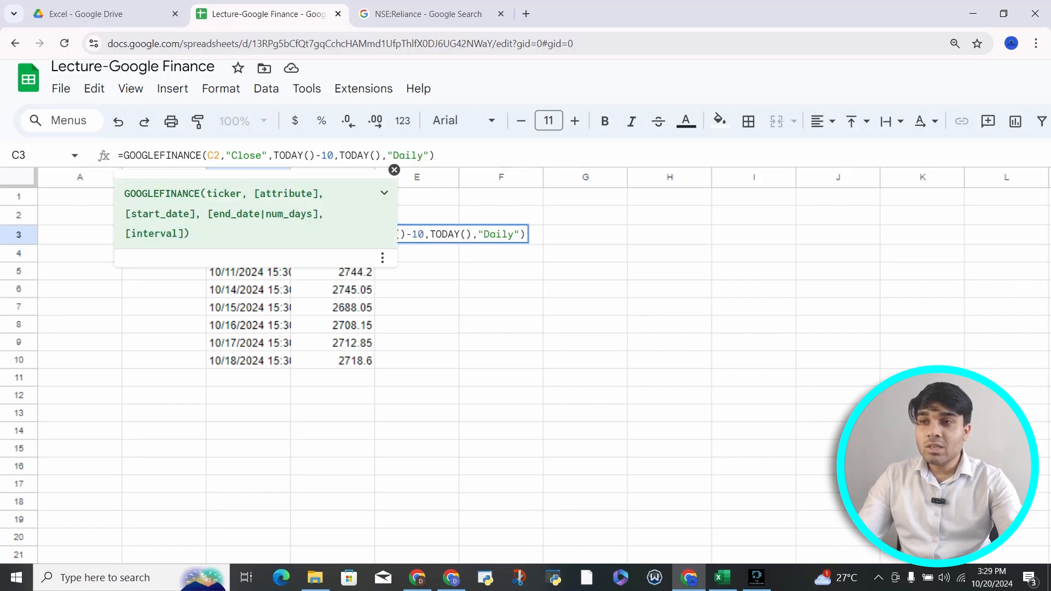
left_click(394, 170)
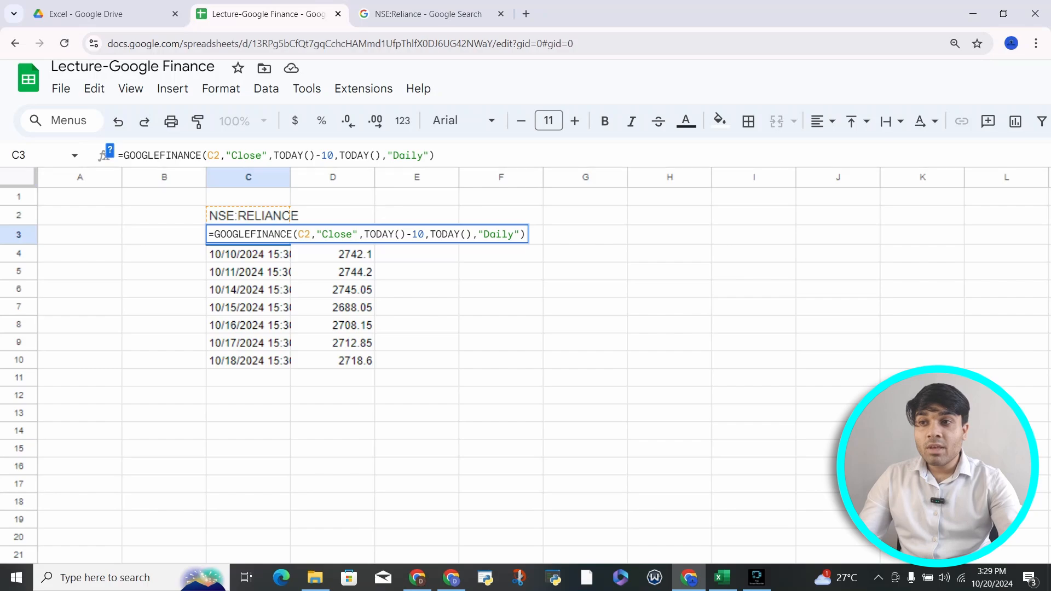
left_click_drag(275, 155, 380, 155)
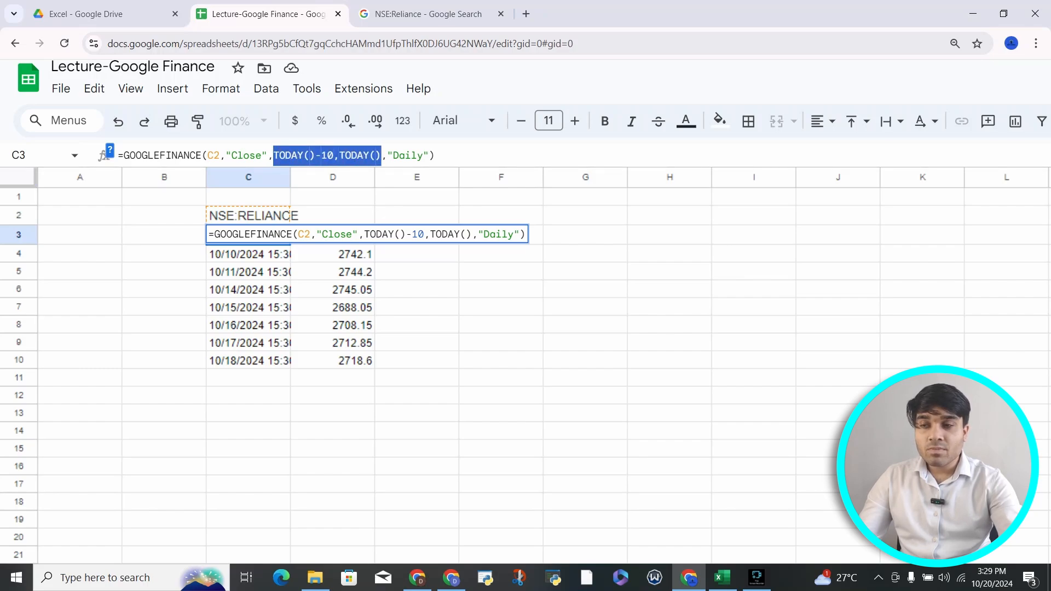
Step: Change C3's GOOGLEFINANCE start date from TODAY()-10 to TODAY()-365 for a year of data
key("Right")
key("Right")
key("shift+Right")
key("shift+Right")
key("shift+Right")
key("shift+Right")
key("shift+Right")
key("shift+Right")
key("shift+Right")
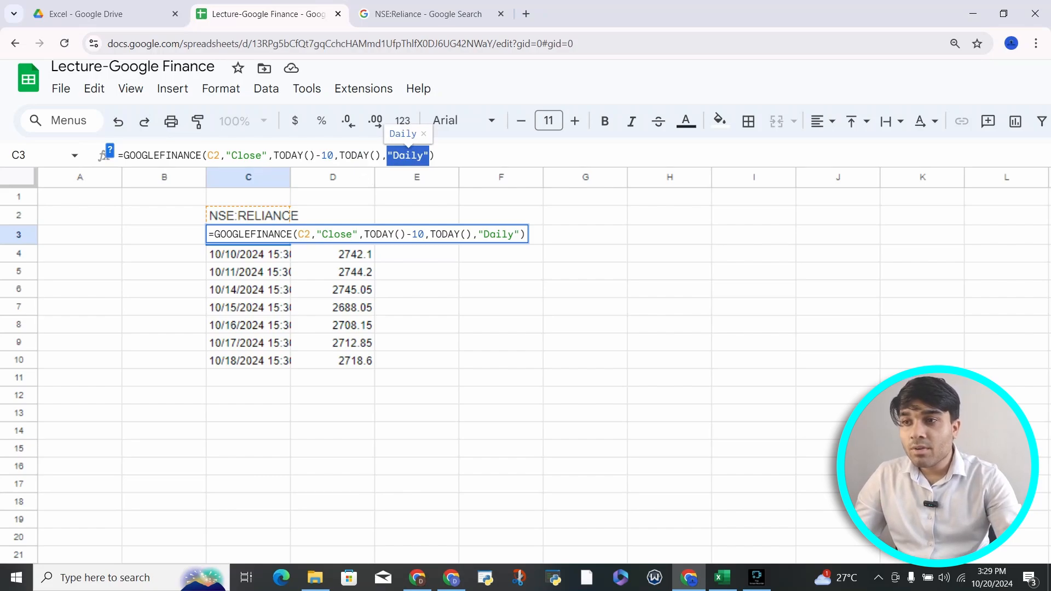
left_click(334, 155)
key("BackSpace")
key("BackSpace")
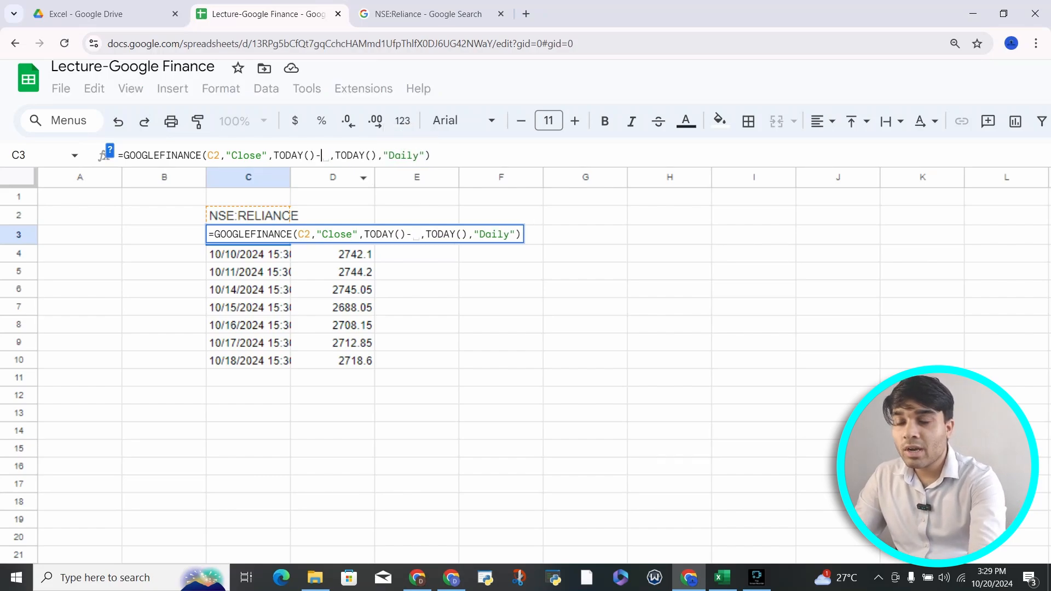
type("365")
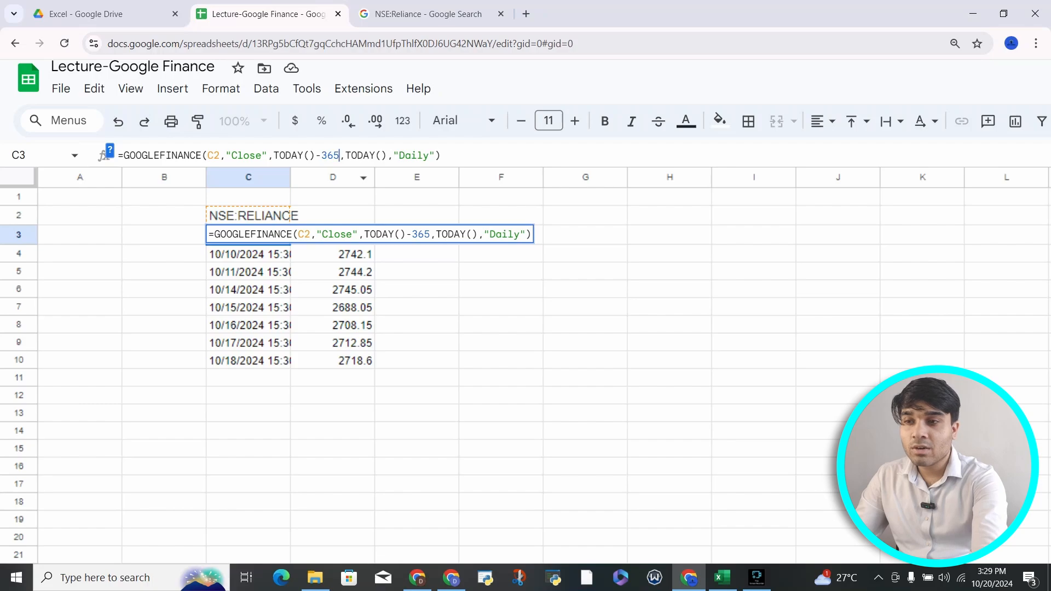
key("Return")
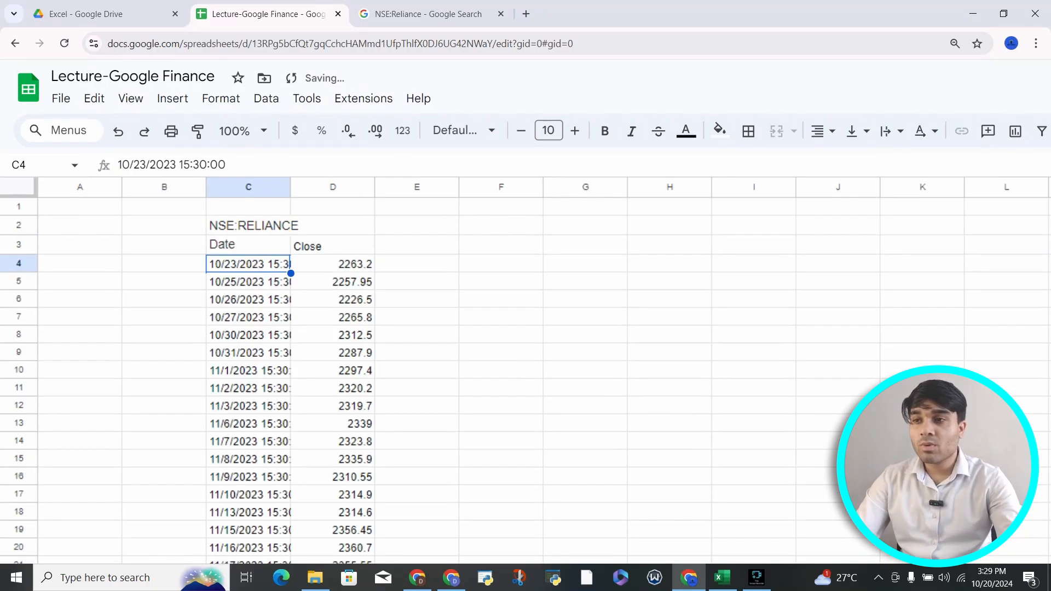
scroll(437, 312, "down", 15)
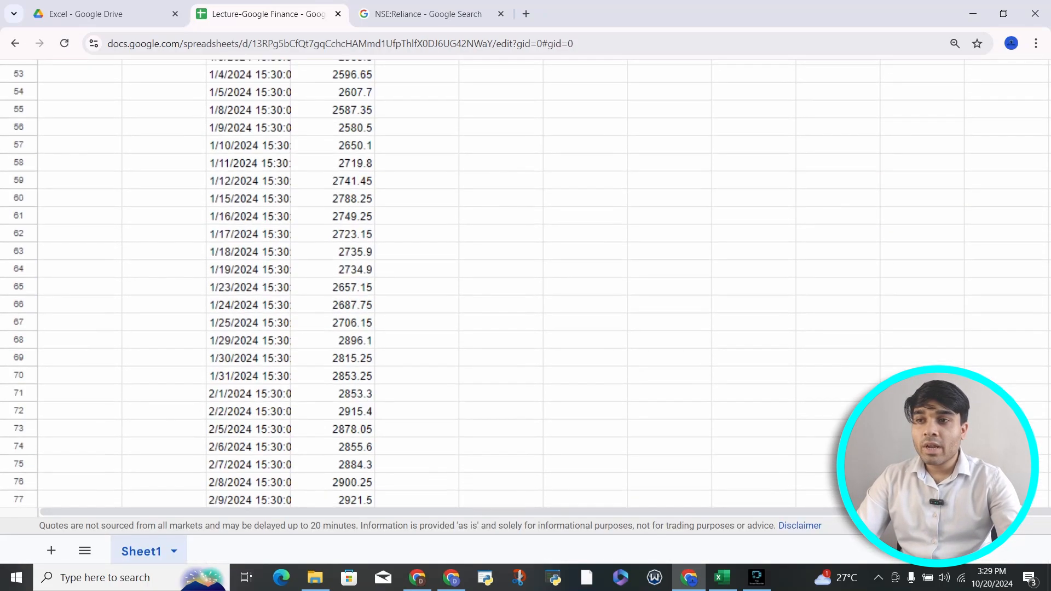
scroll(383, 285, "down", 10)
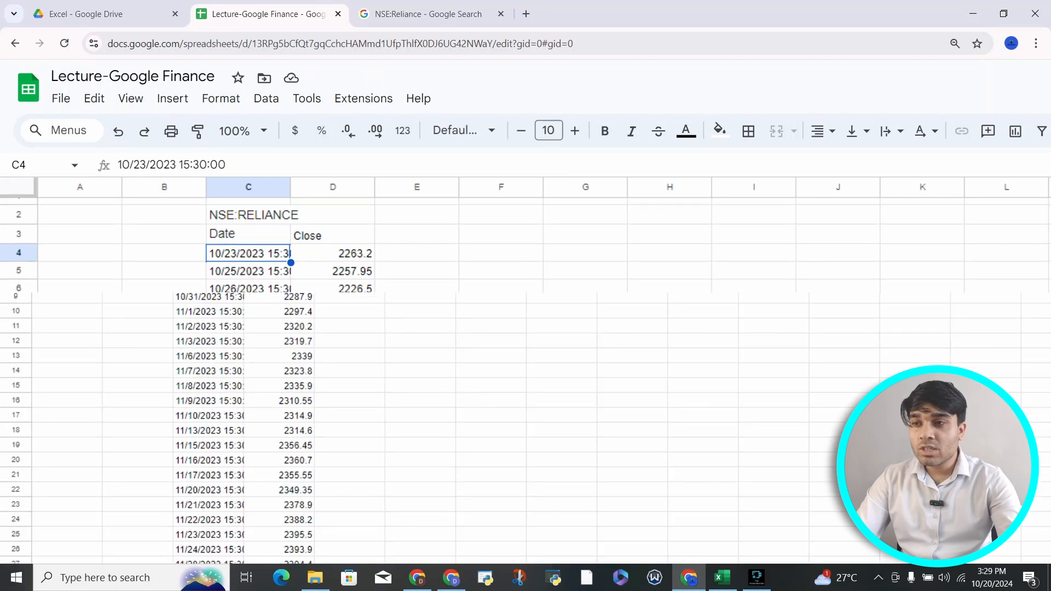
scroll(383, 306, "down", 3)
scroll(383, 306, "up", 1)
left_click(154, 174)
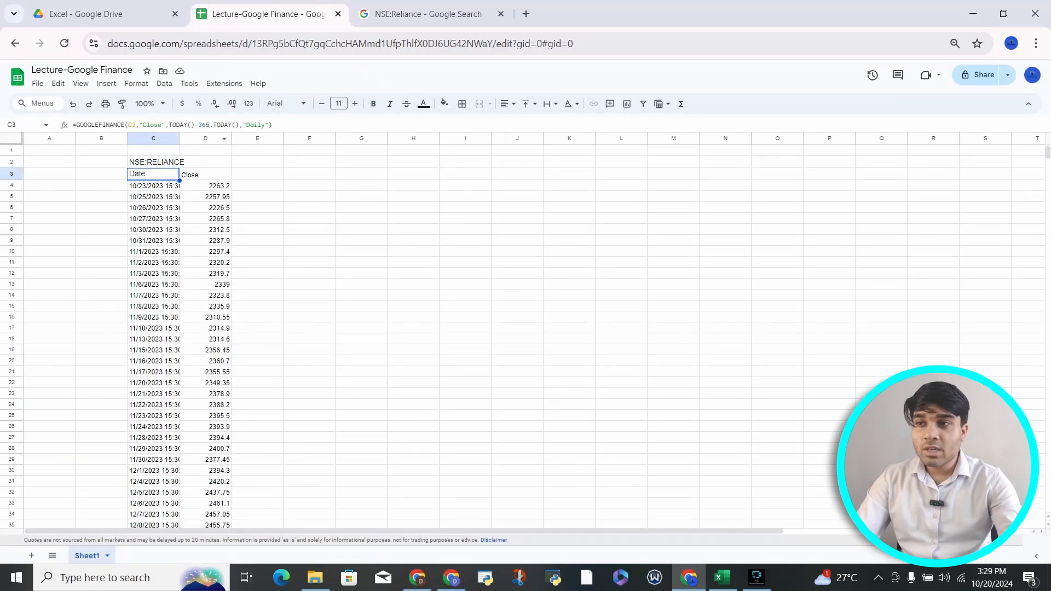
left_click(204, 125)
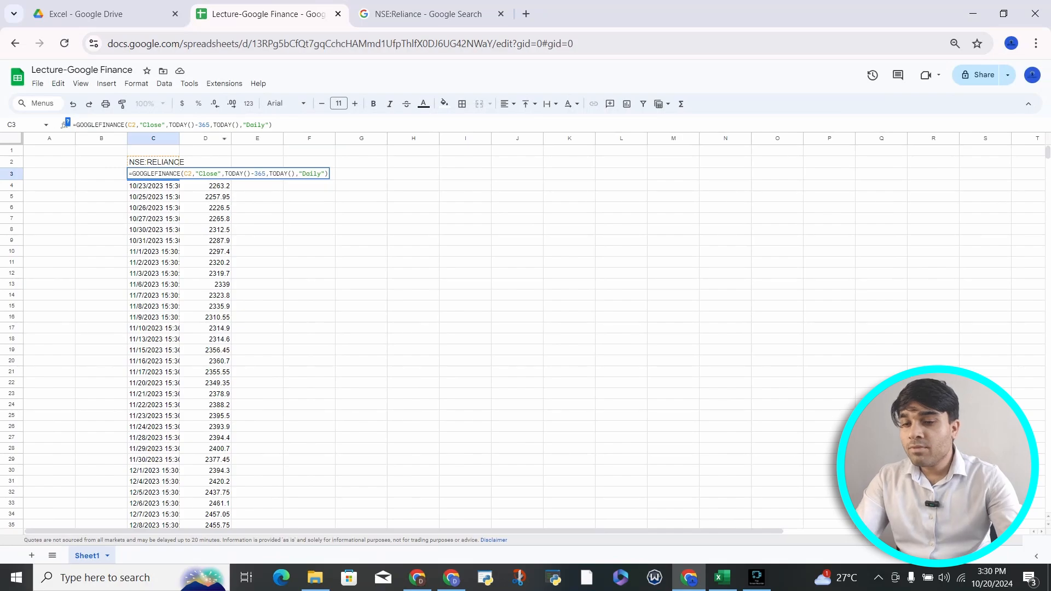
key("ctrl+plus")
key("ctrl+plus")
key("ctrl+plus")
key("ctrl+plus")
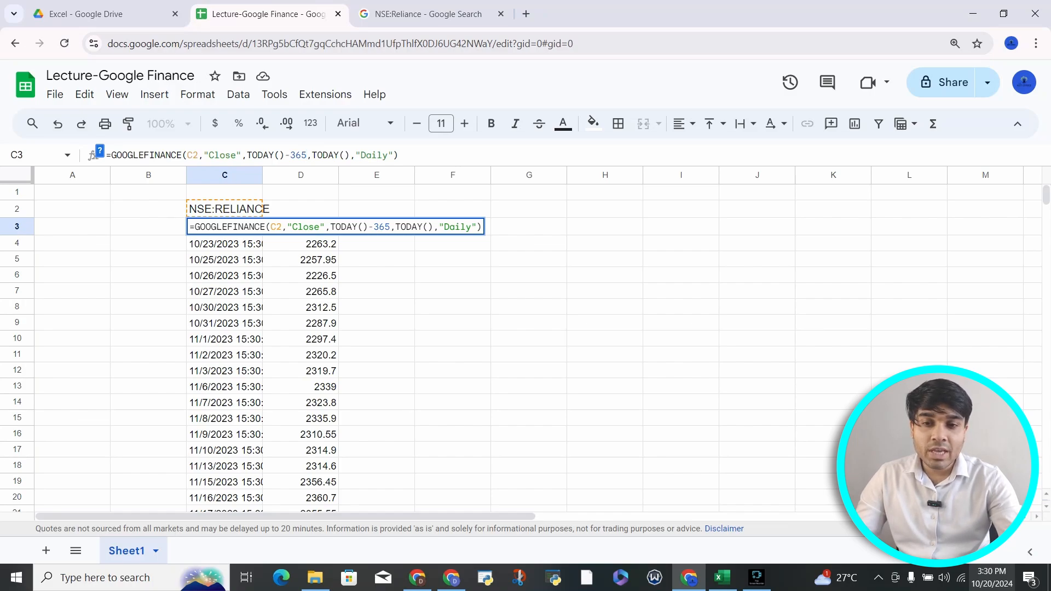
left_click(992, 577)
left_click(757, 417)
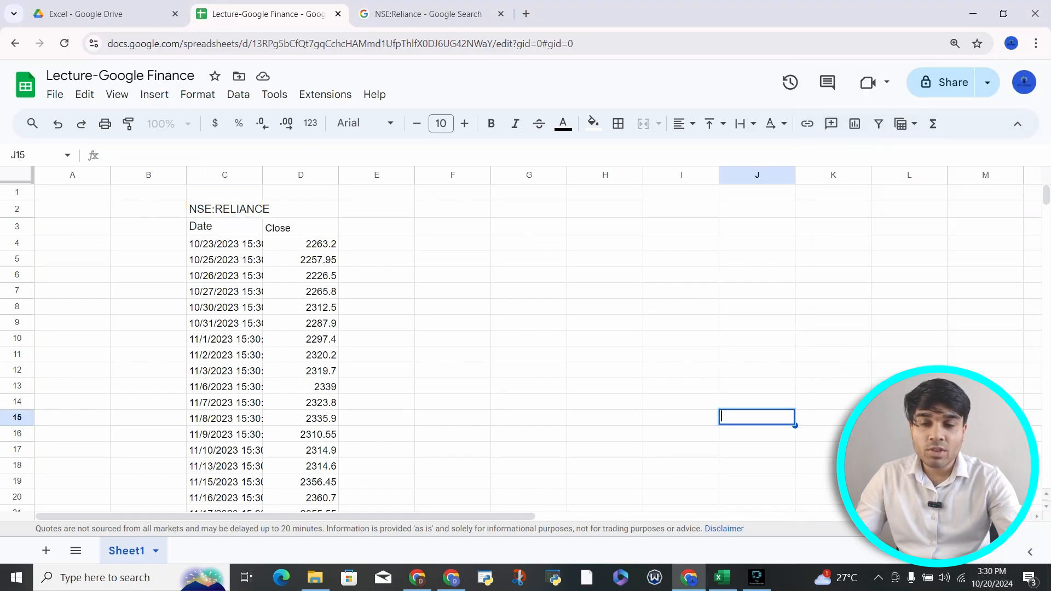
left_click(225, 226)
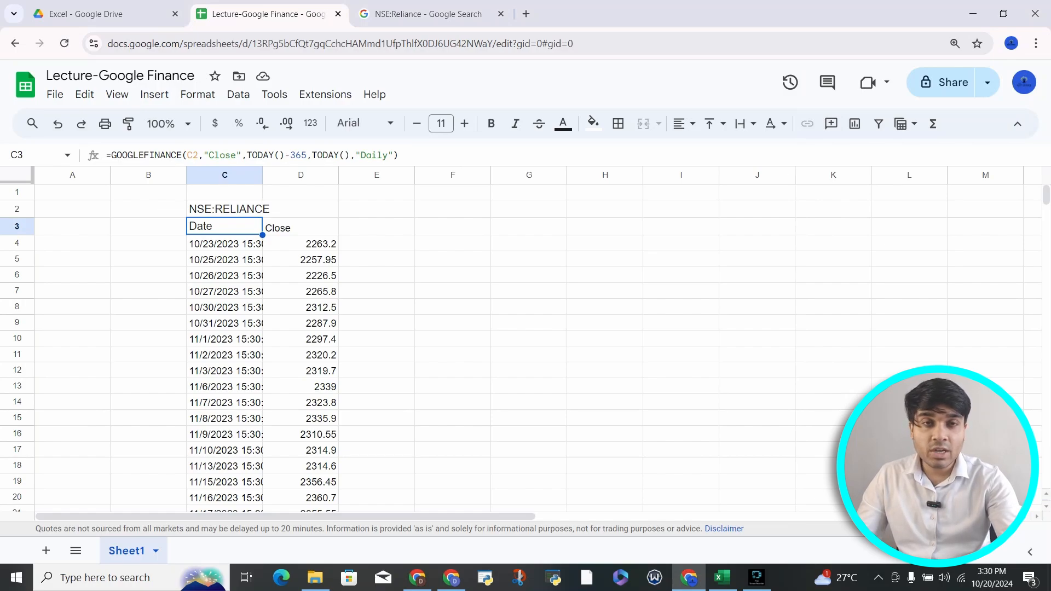
Step: Enter 7/15/2023 as the start date in B2
key("Left")
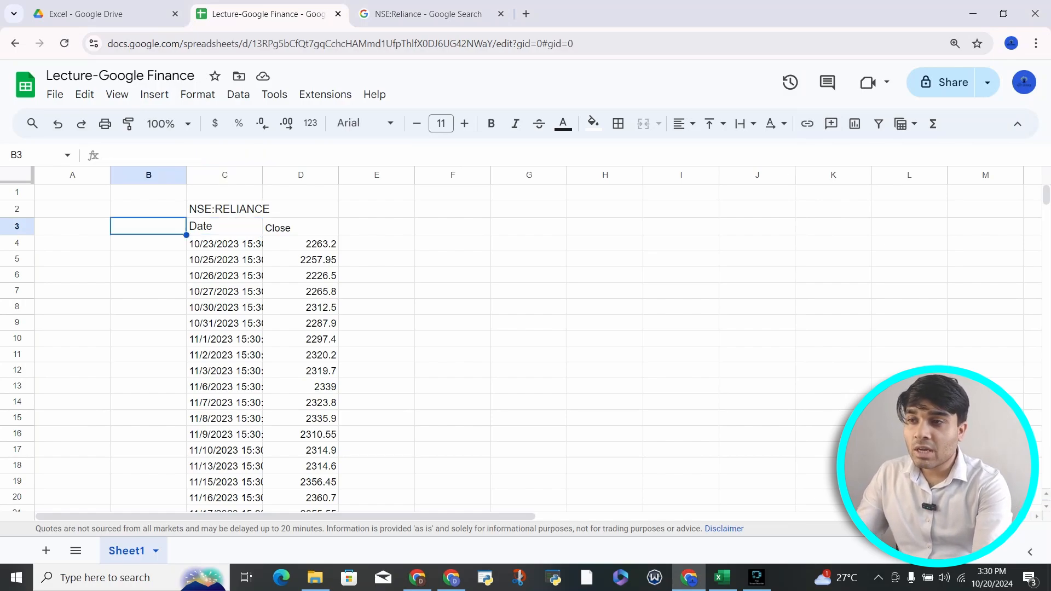
key("Up")
type("10/")
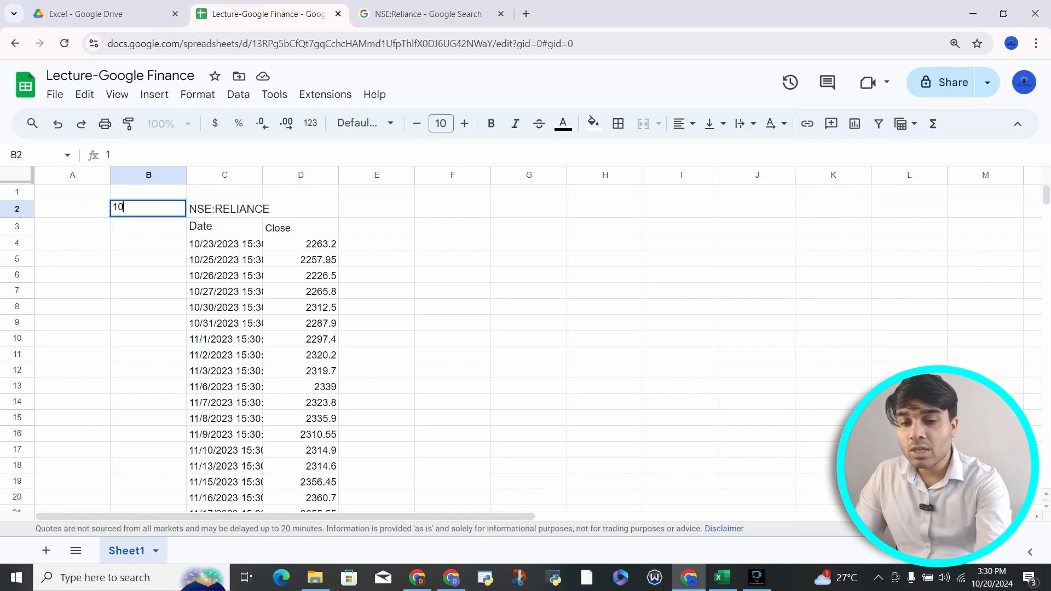
key("BackSpace")
key("BackSpace")
key("BackSpace")
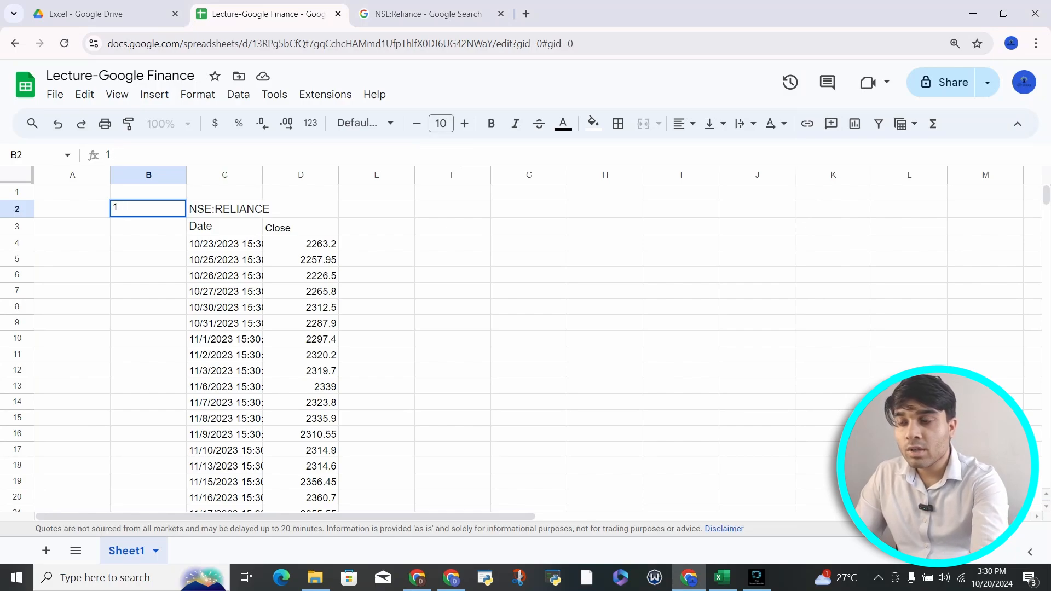
type("7/15/2")
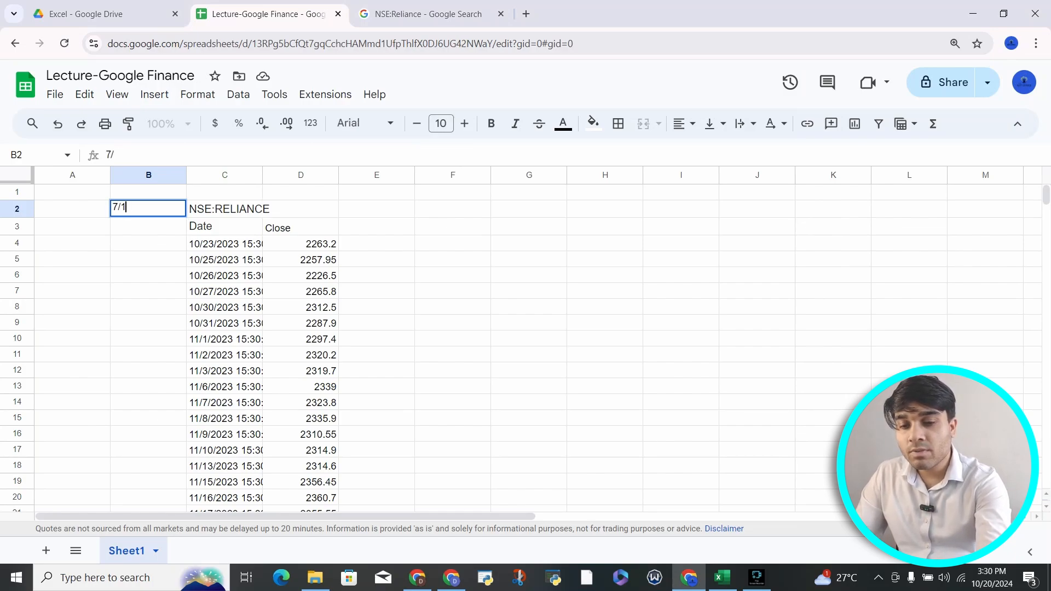
type("023")
key("Return")
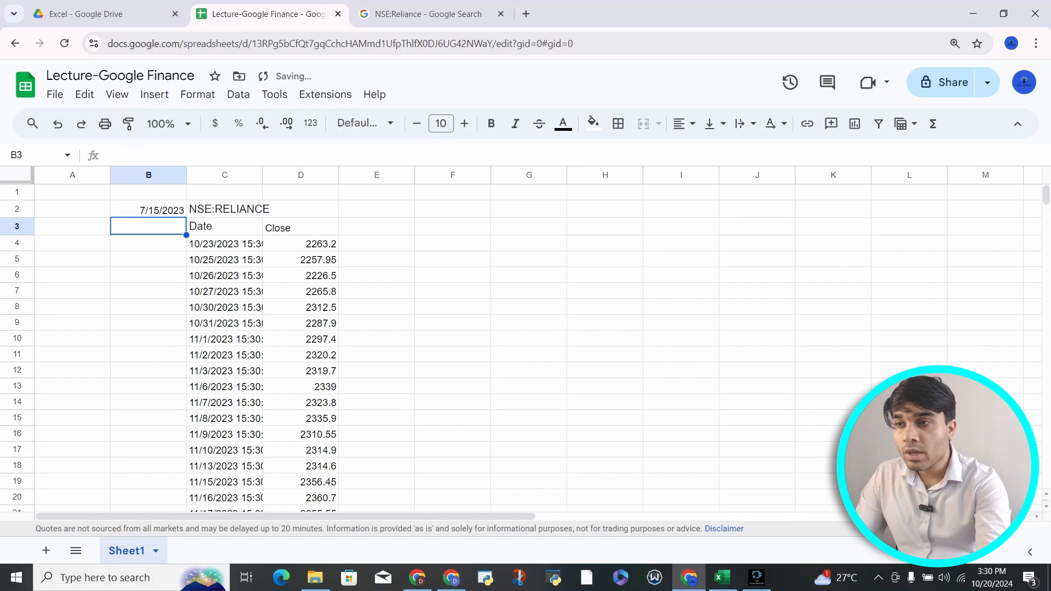
Step: Put a =TODAY() formula in B3 as the end date
type("=to")
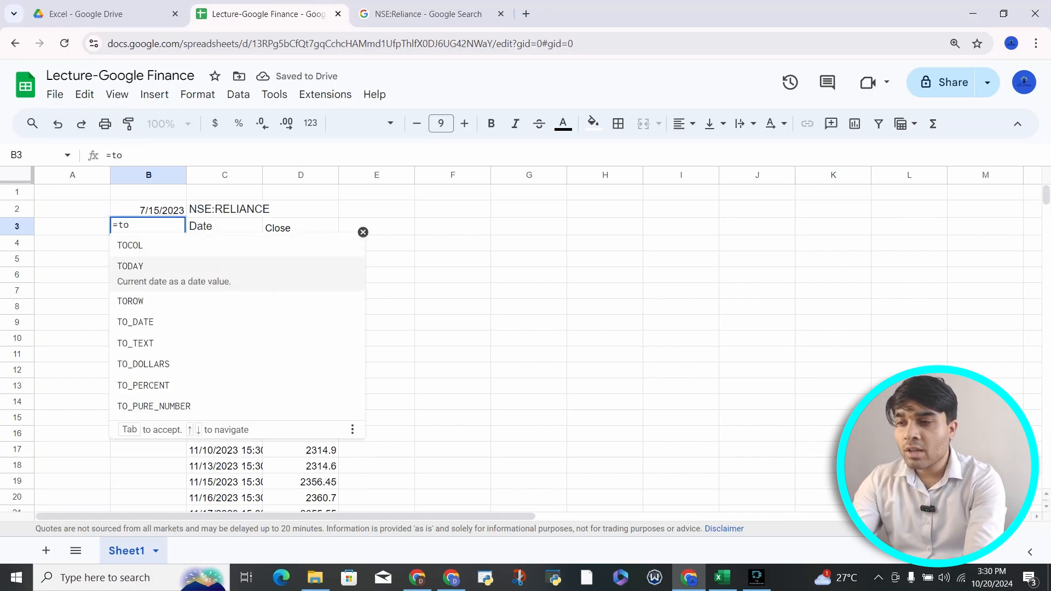
key("Tab")
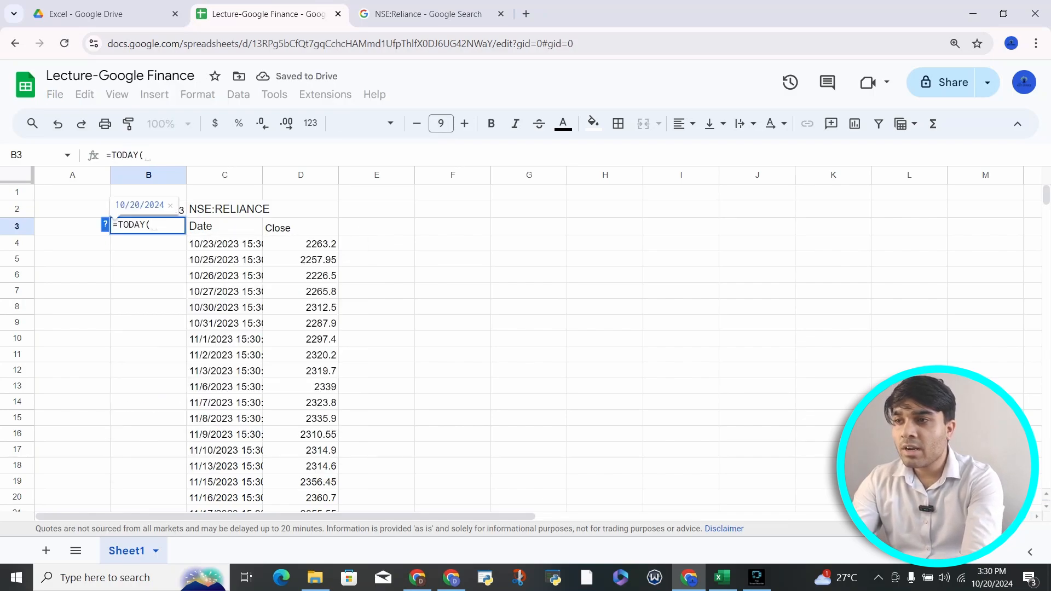
type(")")
key("Return")
left_click(224, 226)
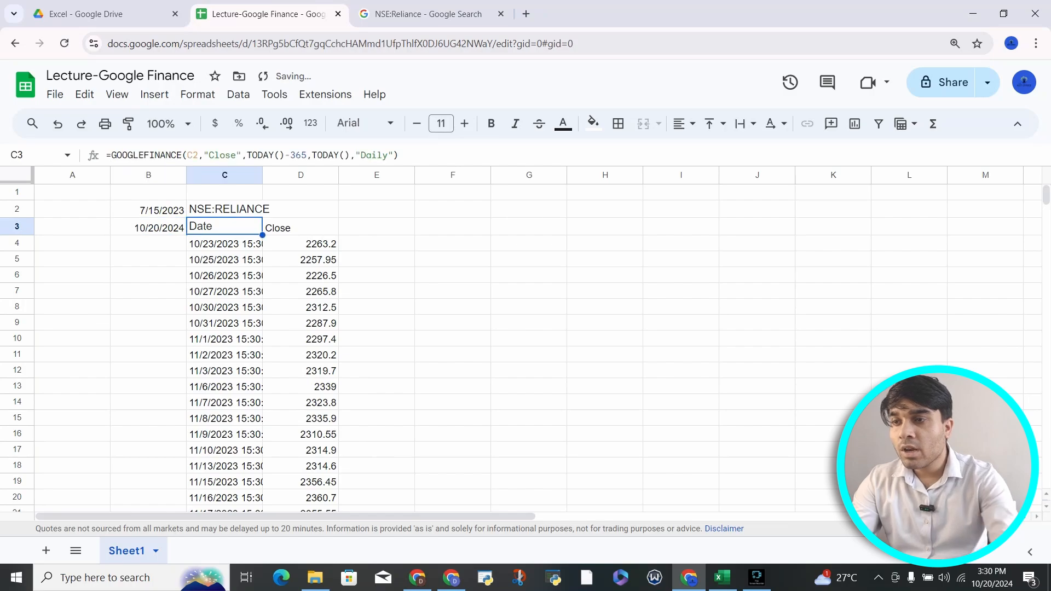
Step: Replace C3's TODAY()-365 and TODAY() date arguments with references to B2 and B3
left_click_drag(307, 155, 247, 155)
key("BackSpace")
left_click(149, 209)
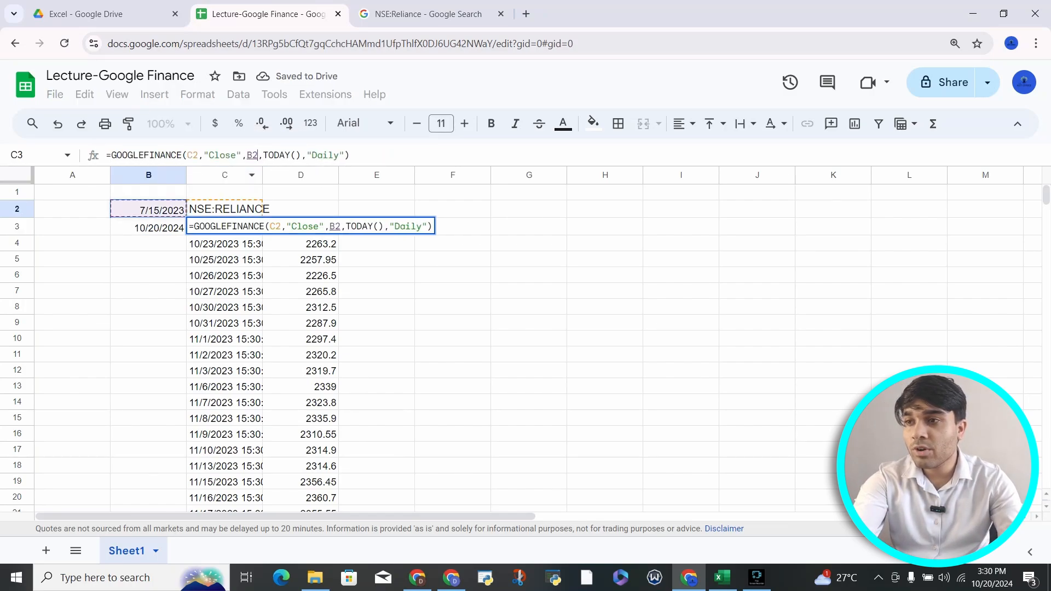
left_click_drag(304, 155, 264, 155)
left_click(148, 227)
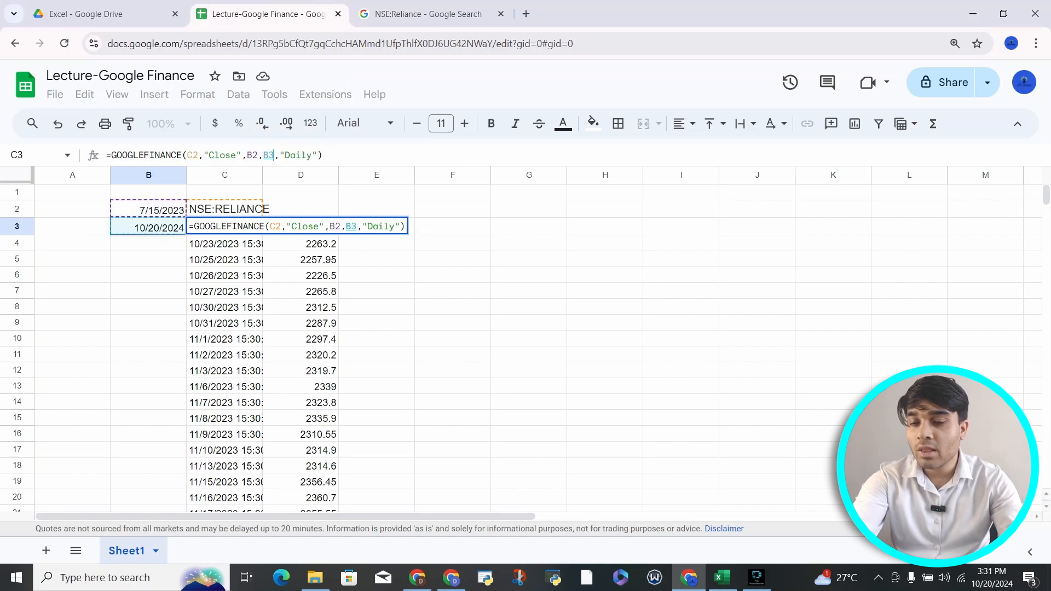
key("Return")
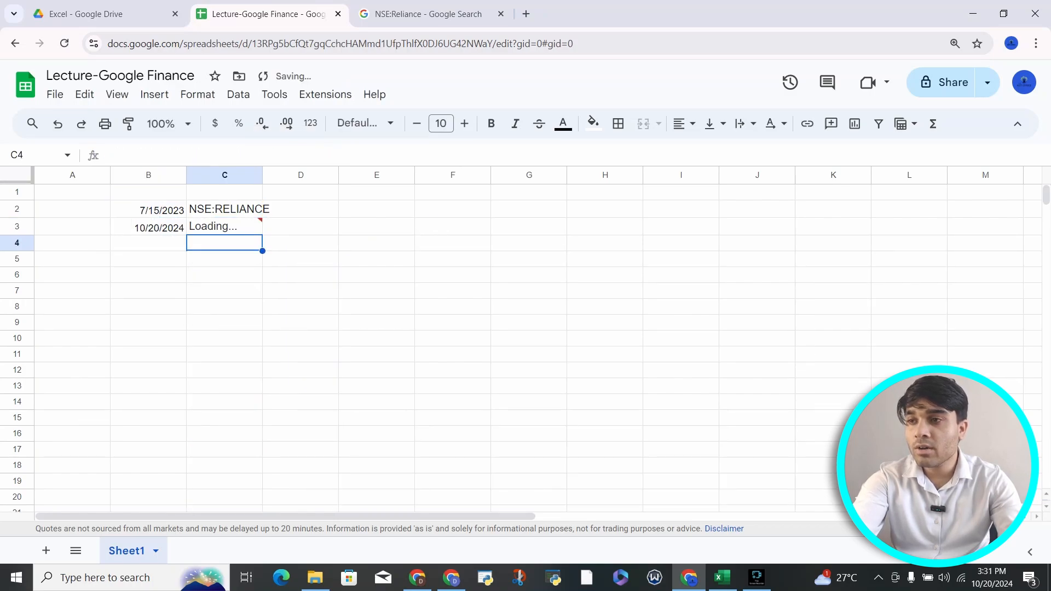
key("Up")
key("Down")
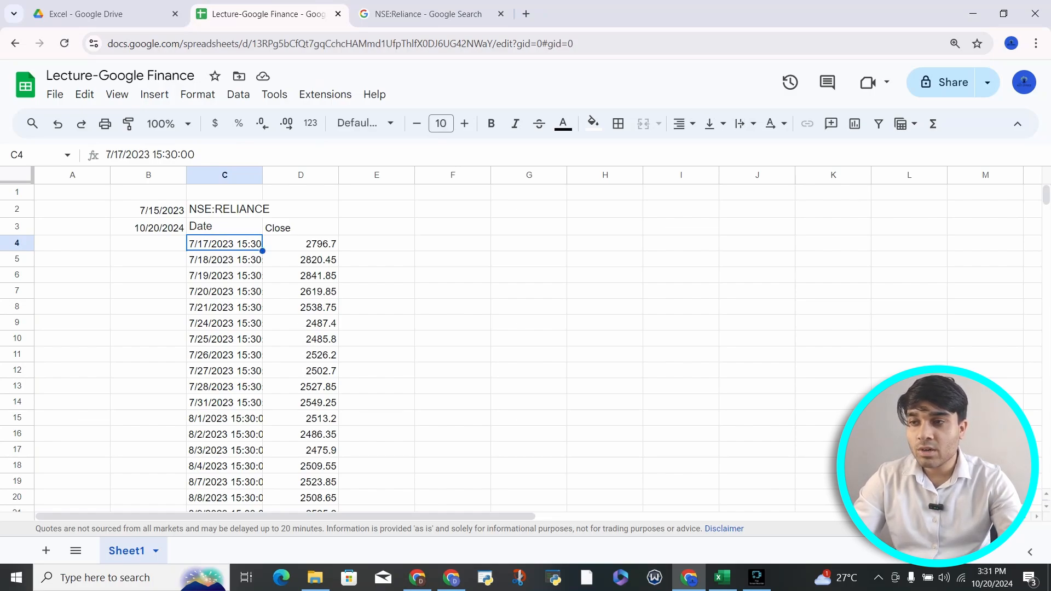
Step: Auto-fit column C to show the full timestamps and review C3 and C2
double_click(262, 175)
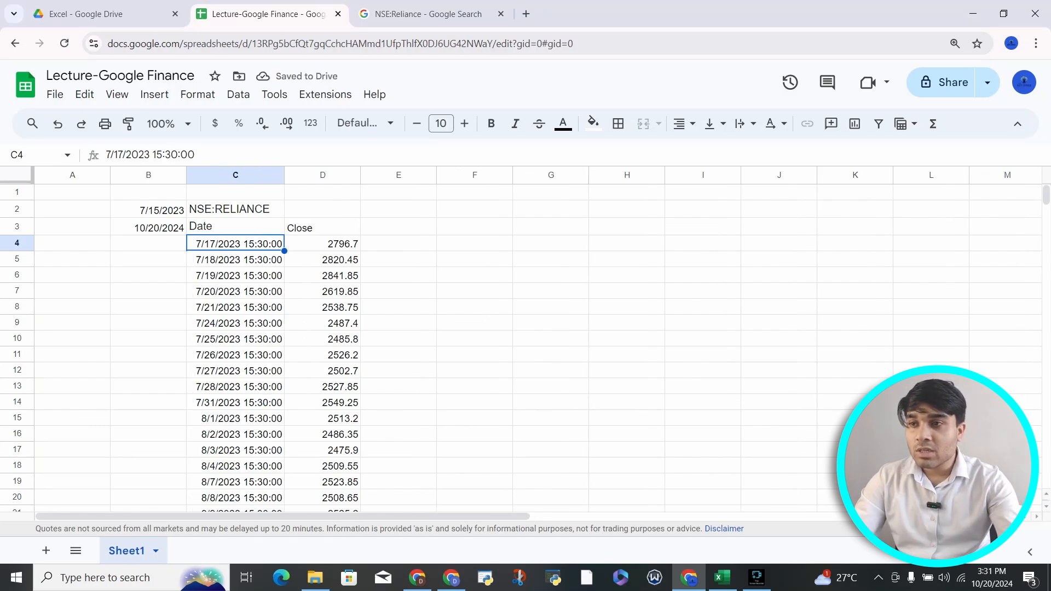
left_click(235, 227)
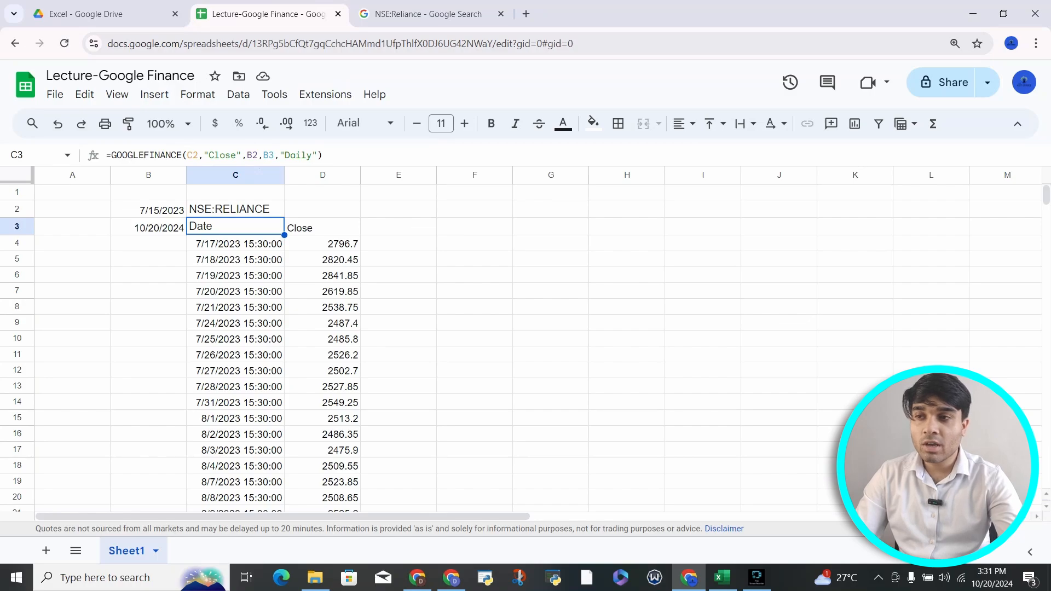
left_click(235, 209)
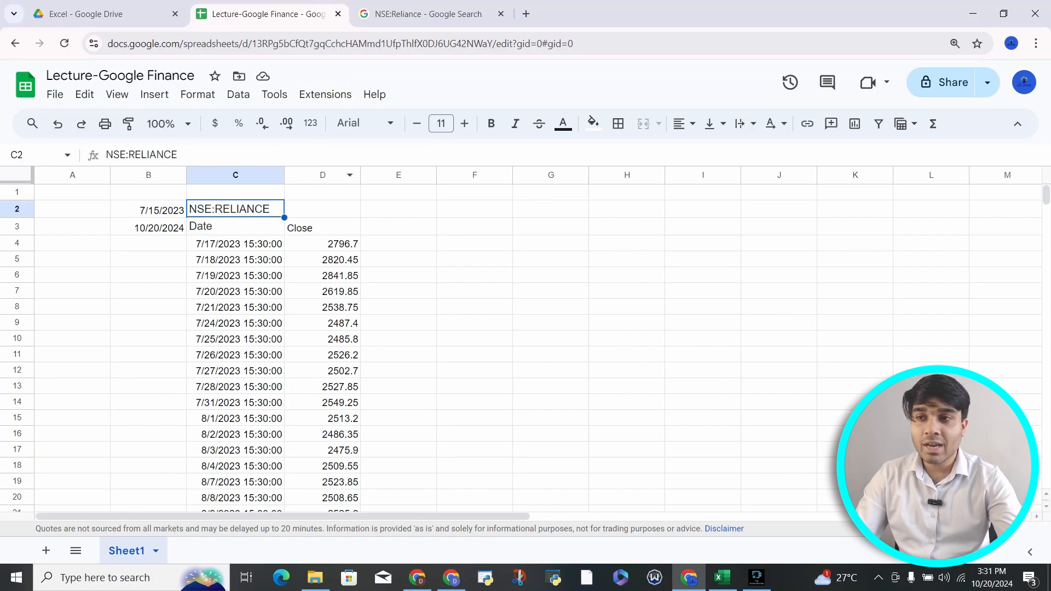
left_click(399, 209)
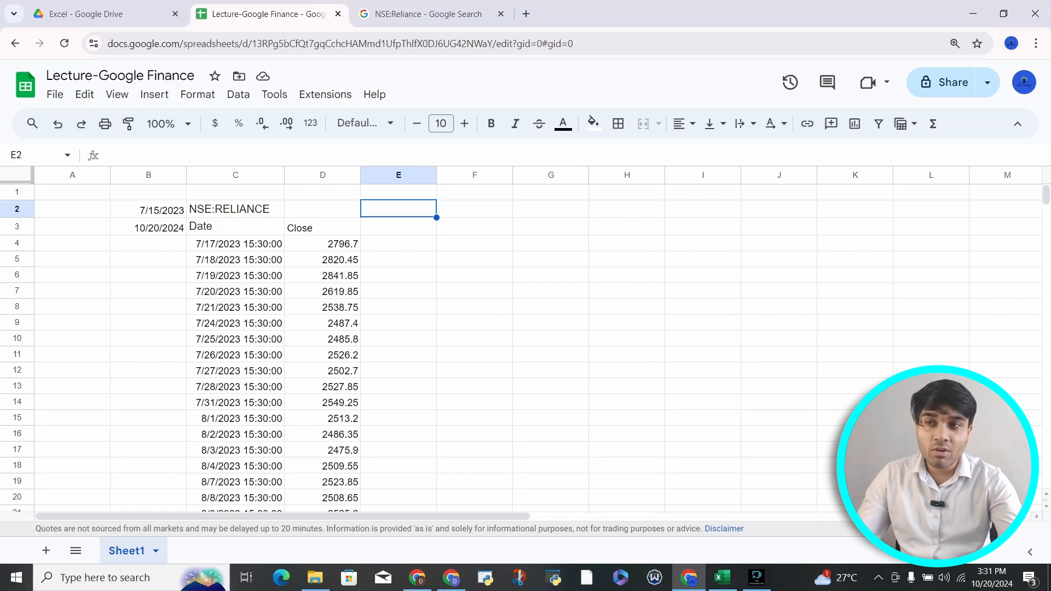
Step: Replace B2's start date with the day-first date 15/7/2023
left_click(149, 227)
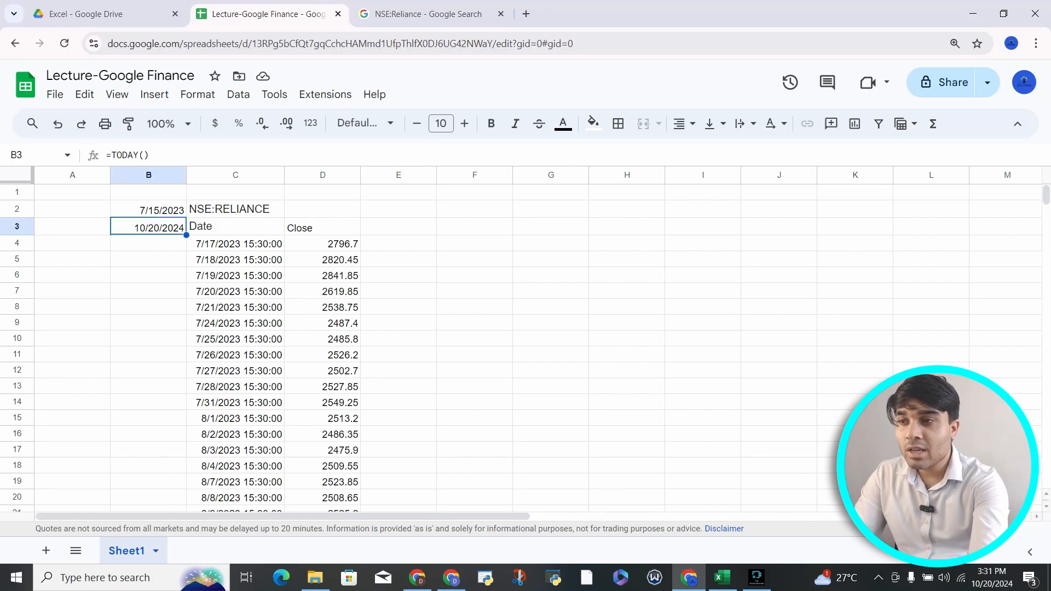
left_click(148, 210)
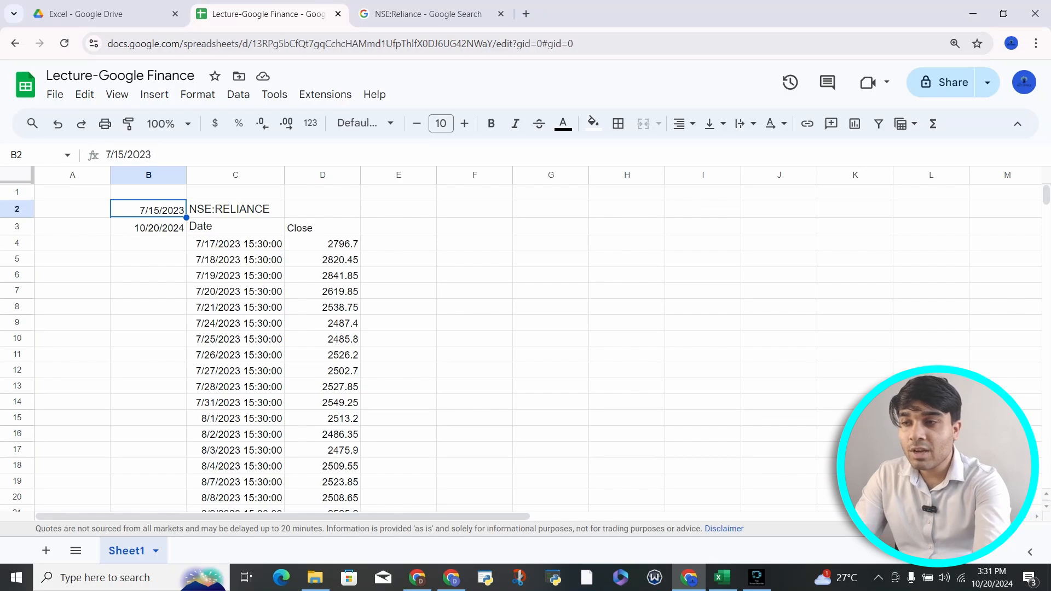
key("Delete")
type("15/")
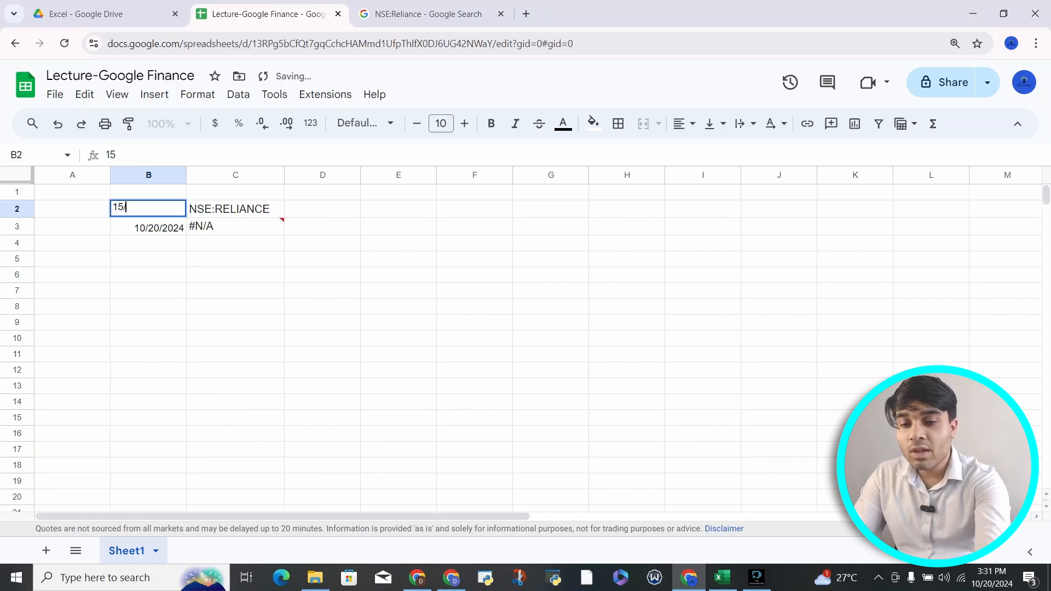
type("7/2023")
key("Return")
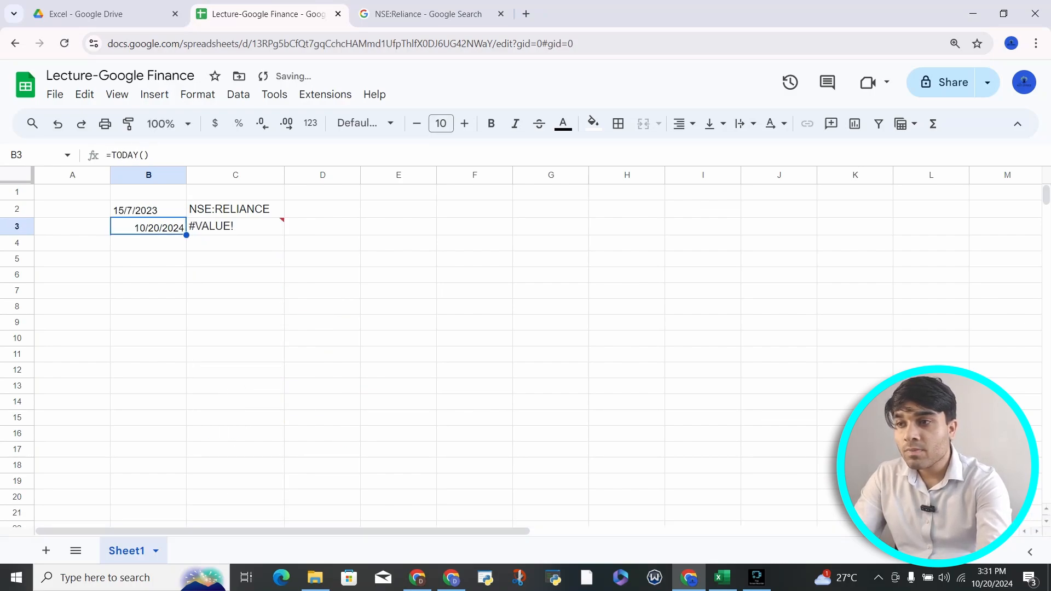
key("Up")
Step: Inspect the 15/7/2023 entry in B2 and the B3 TODAY formula, with C3 now showing #VALUE!
scroll(156, 227, "up", 5)
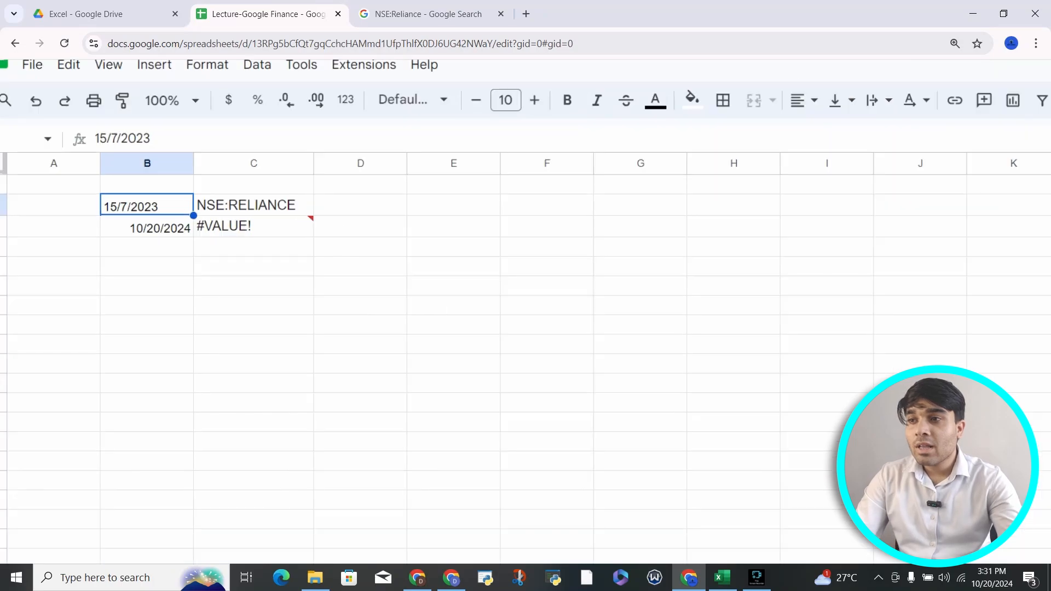
scroll(156, 227, "left", 1)
left_click(158, 227)
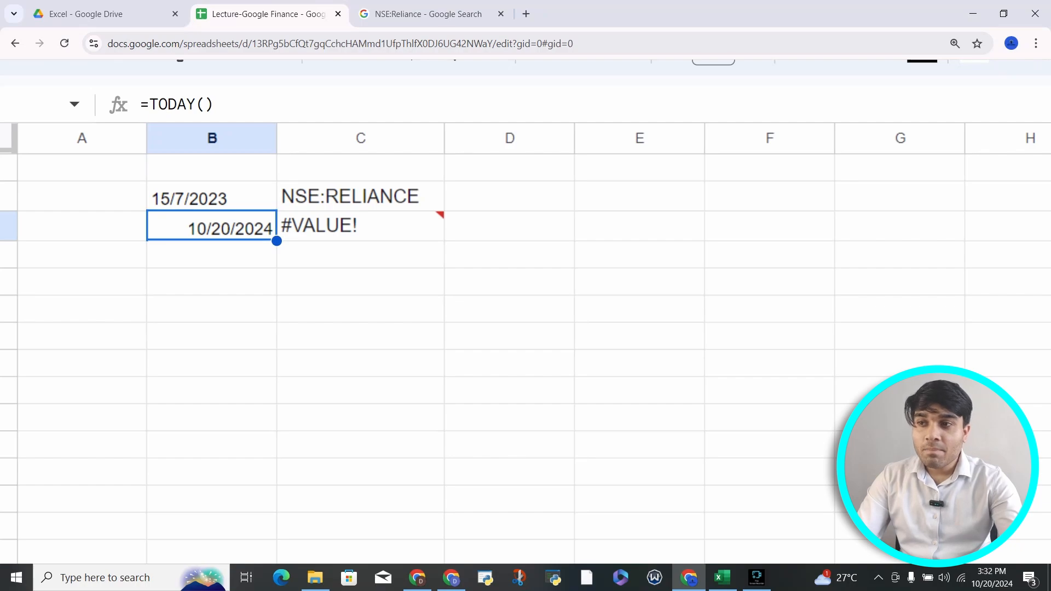
left_click(212, 196)
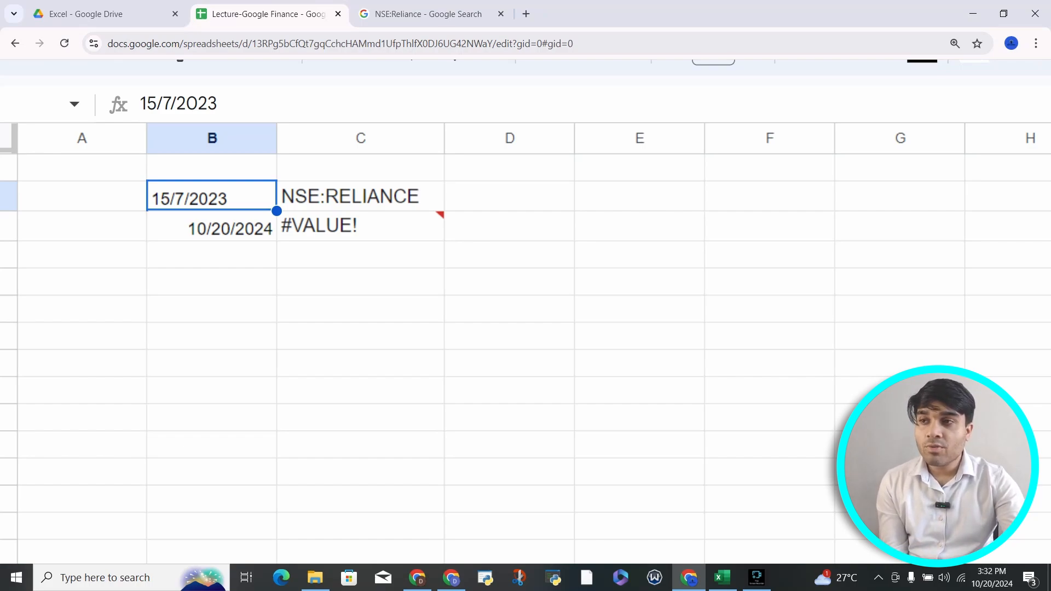
left_click_drag(140, 104, 218, 104)
left_click(171, 104)
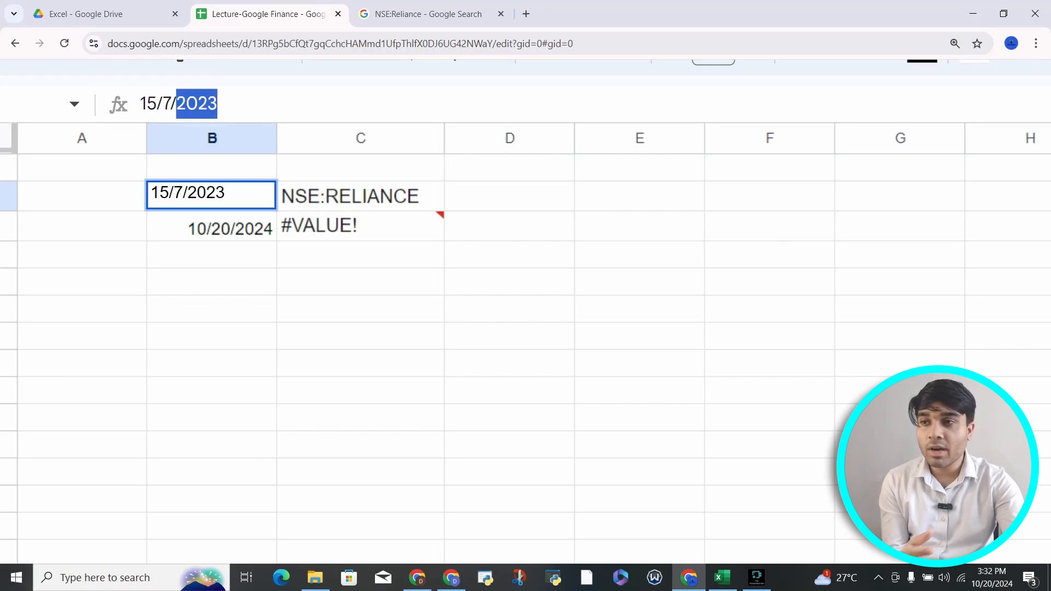
left_click(408, 169)
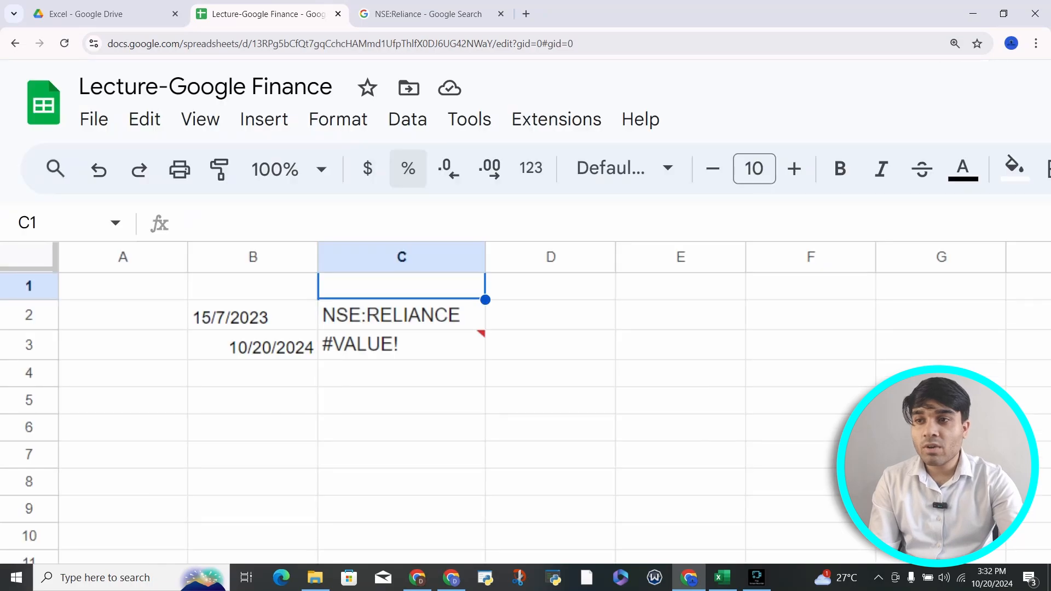
scroll(408, 257, "down", 3)
Step: Undo the 15/7/2023 entry so B2 reads 7/15/2023 again
scroll(408, 257, "down", 1)
scroll(408, 258, "up", 1)
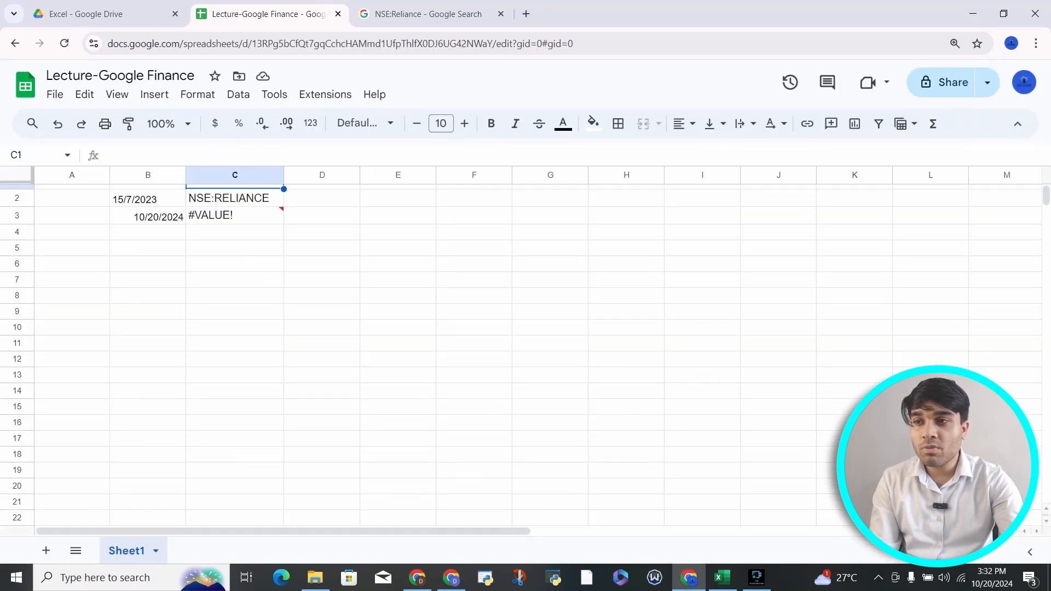
key("ctrl+z")
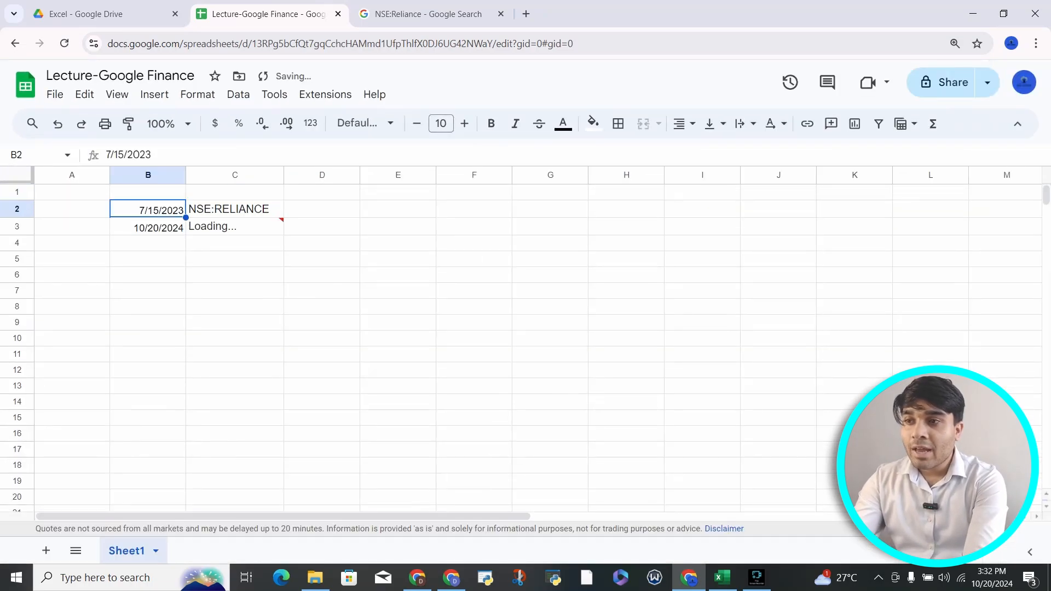
key("Right")
key("Down")
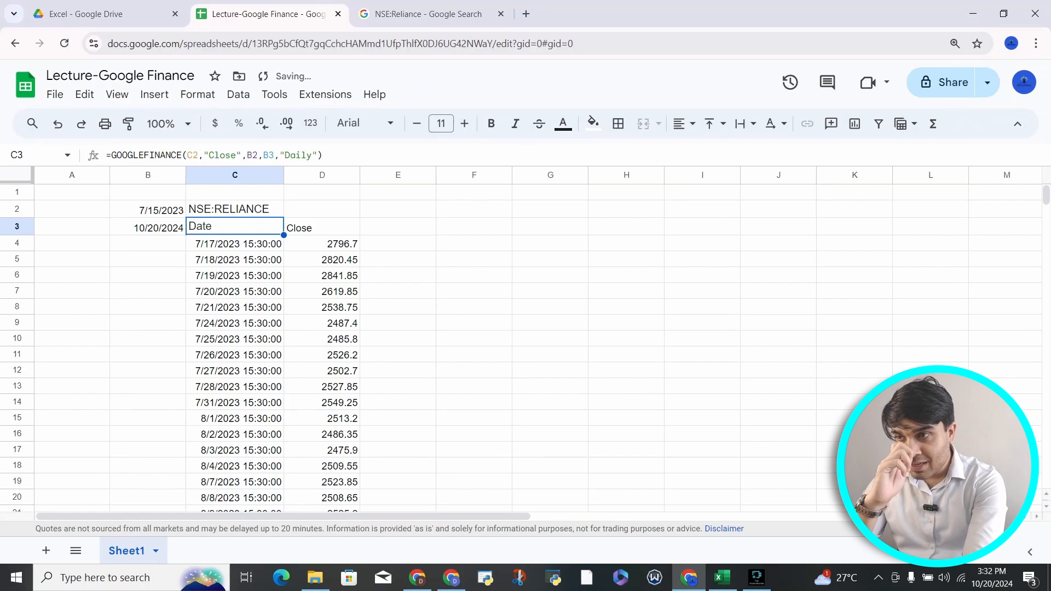
key("Up")
key("Left")
Step: Re-commit C3's GOOGLEFINANCE formula so Reliance closes list from 7/17/2023 at 2796.7
key("Down")
key("Right")
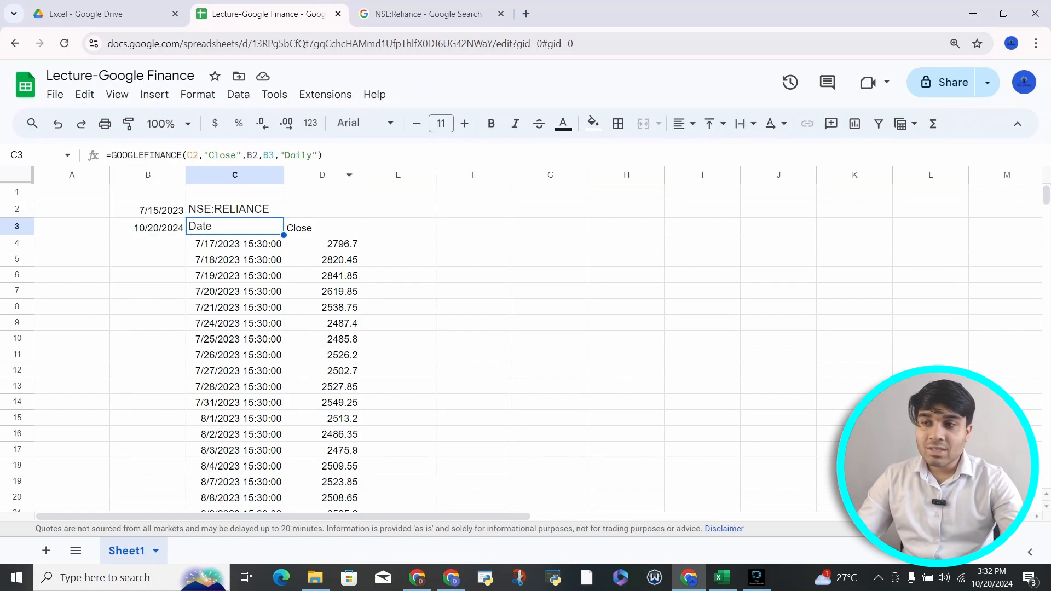
left_click(260, 155)
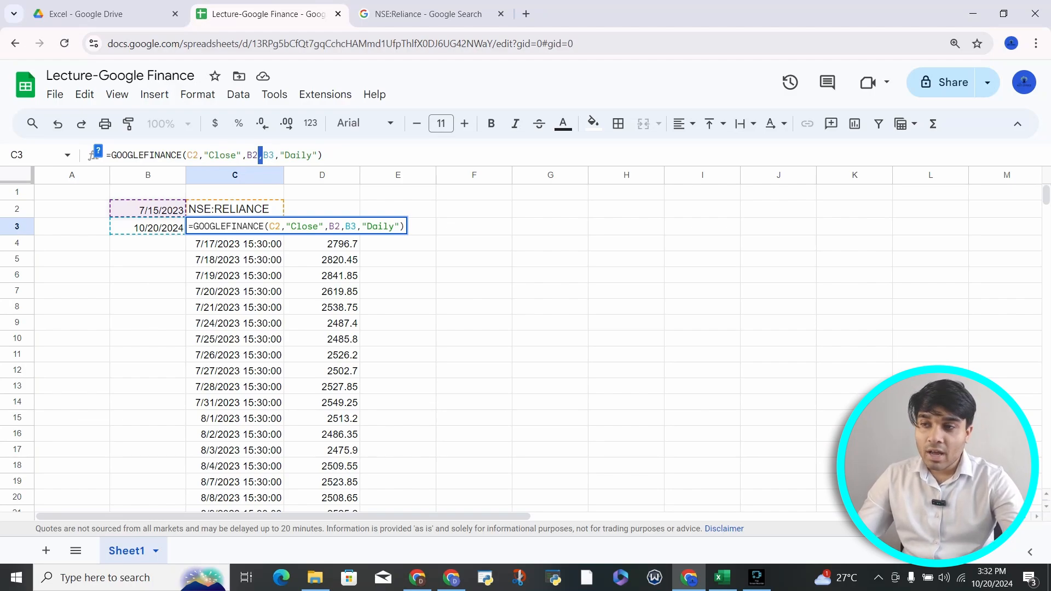
key("Return")
key("Up")
key("Up")
key("Left")
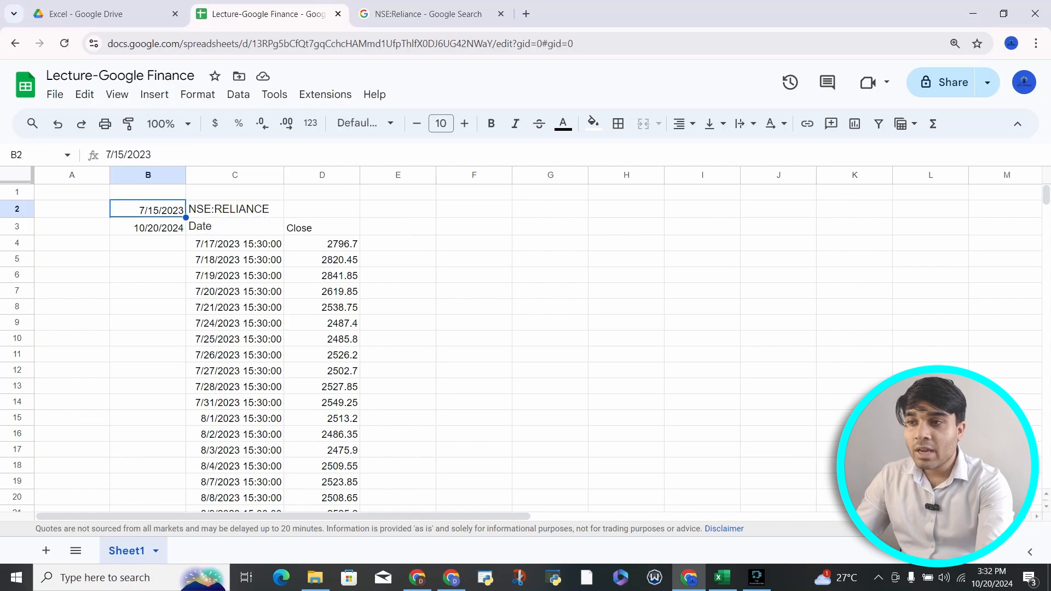
Step: Change the start date in B2 to 7/15/2020
key("Return")
key("BackSpace")
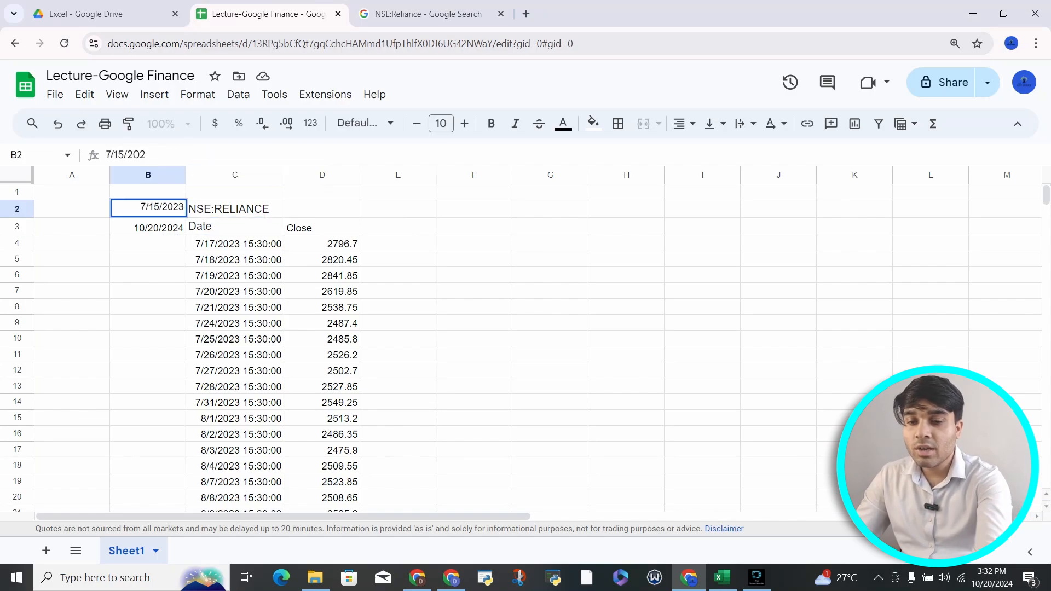
type("20")
key("BackSpace")
key("BackSpace")
type("0")
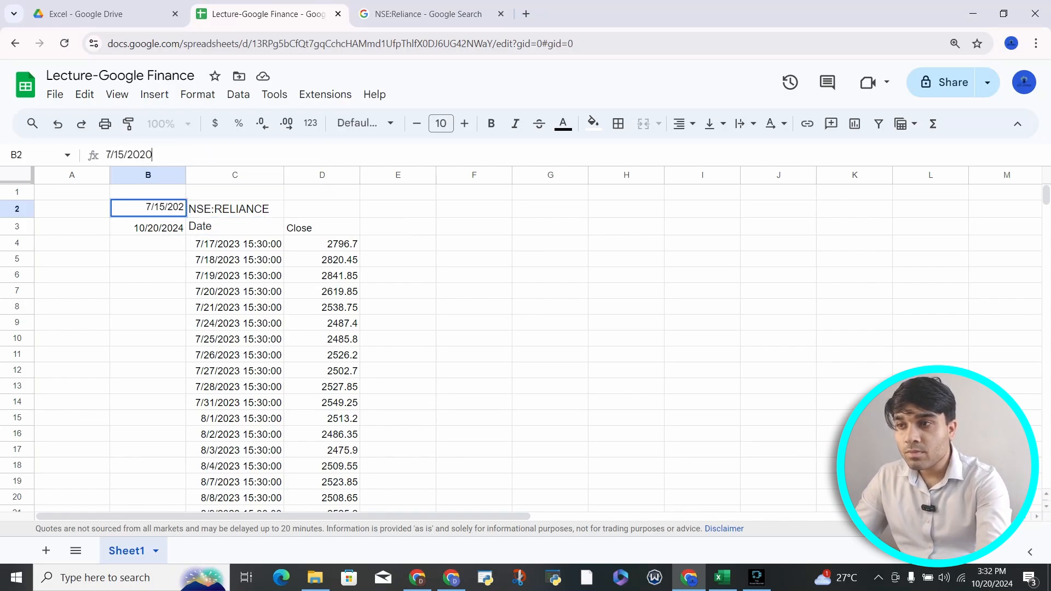
key("Return")
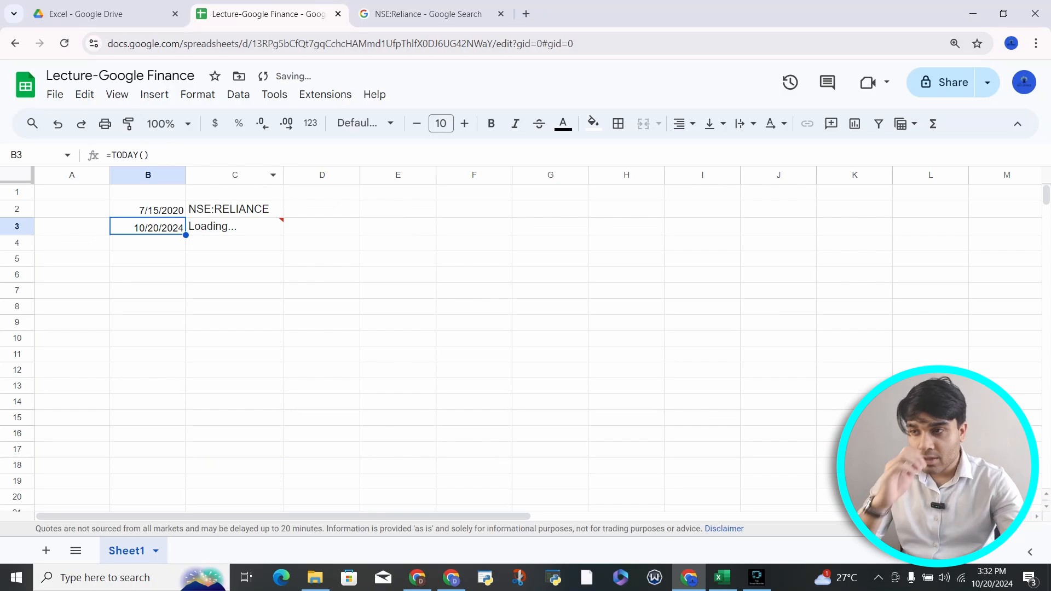
Step: Check the Reliance closes run from 7/15/2020 at 1844 to the last row, then review C3
left_click(235, 243)
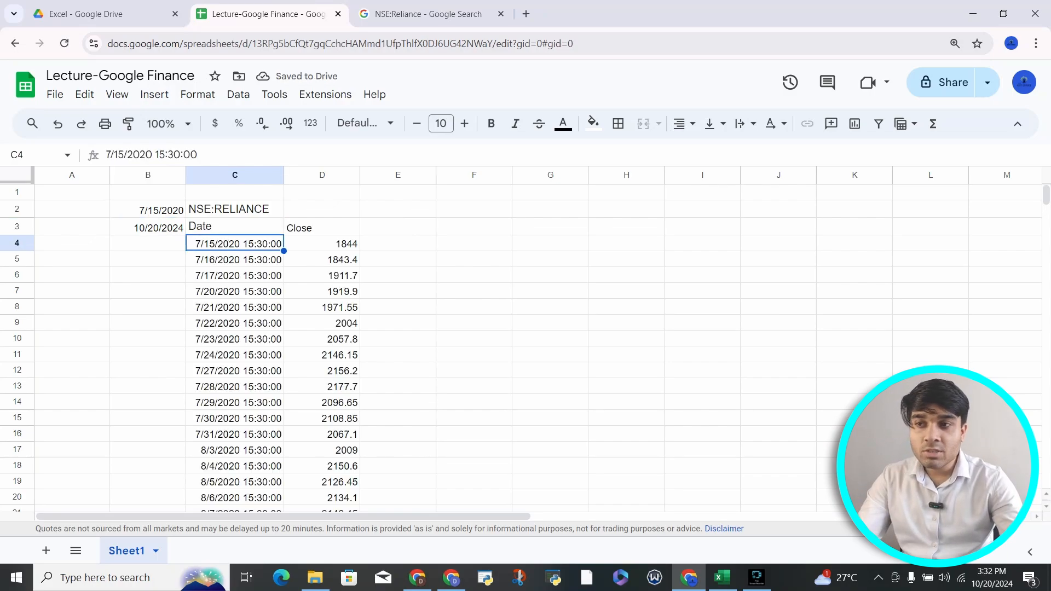
left_click(322, 244)
key("ctrl+Down")
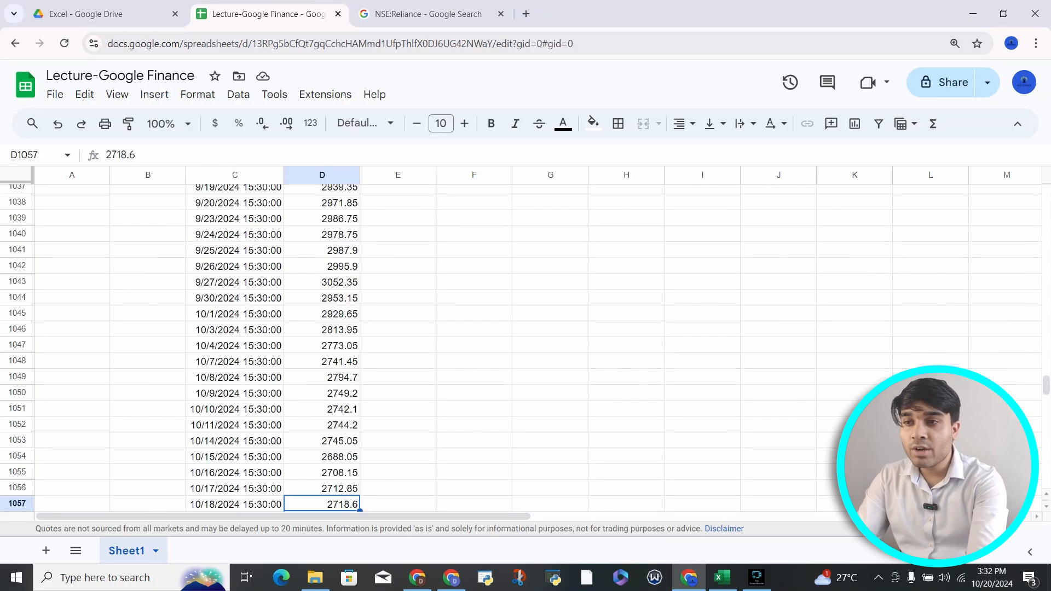
key("ctrl+Up")
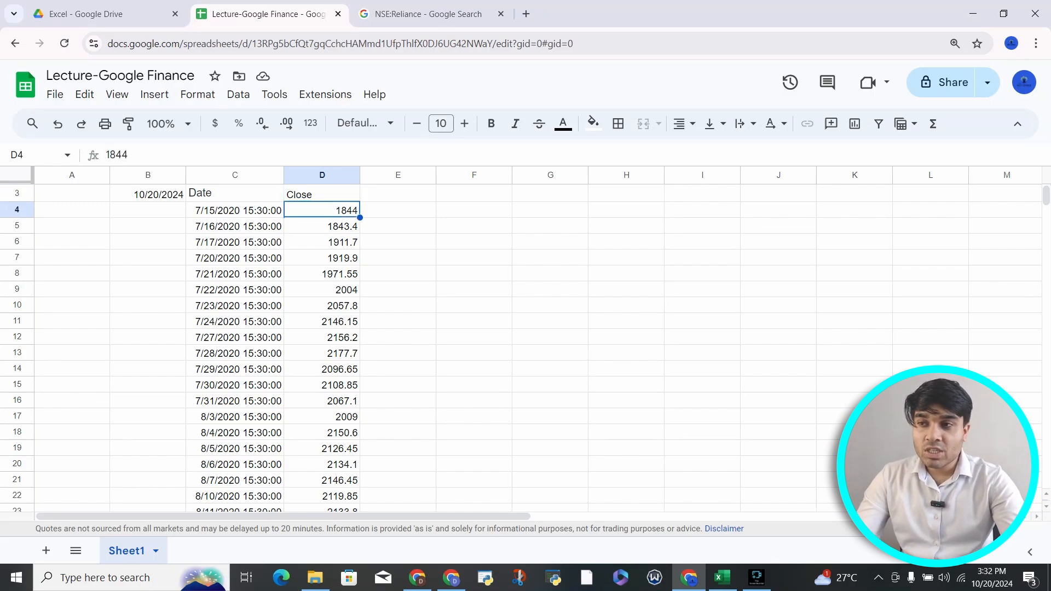
scroll(520, 350, "up", 2)
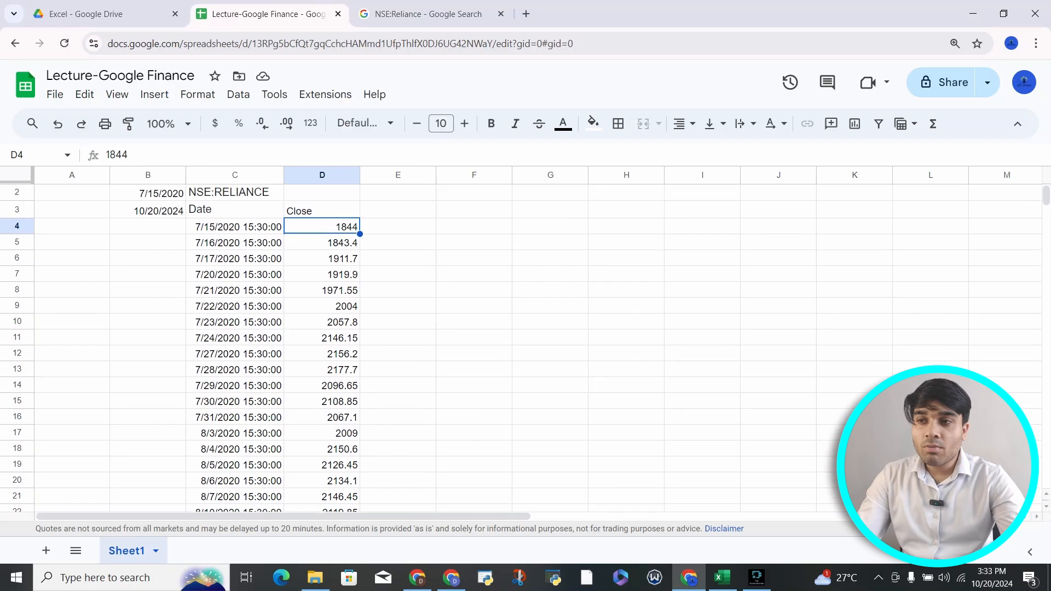
left_click(235, 226)
left_click(147, 209)
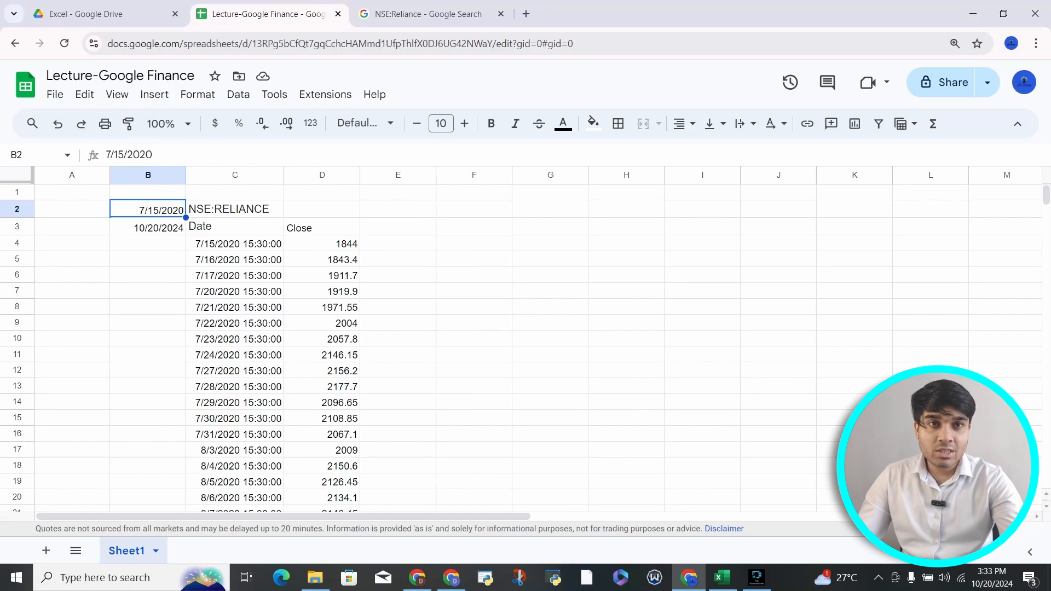
left_click(234, 226)
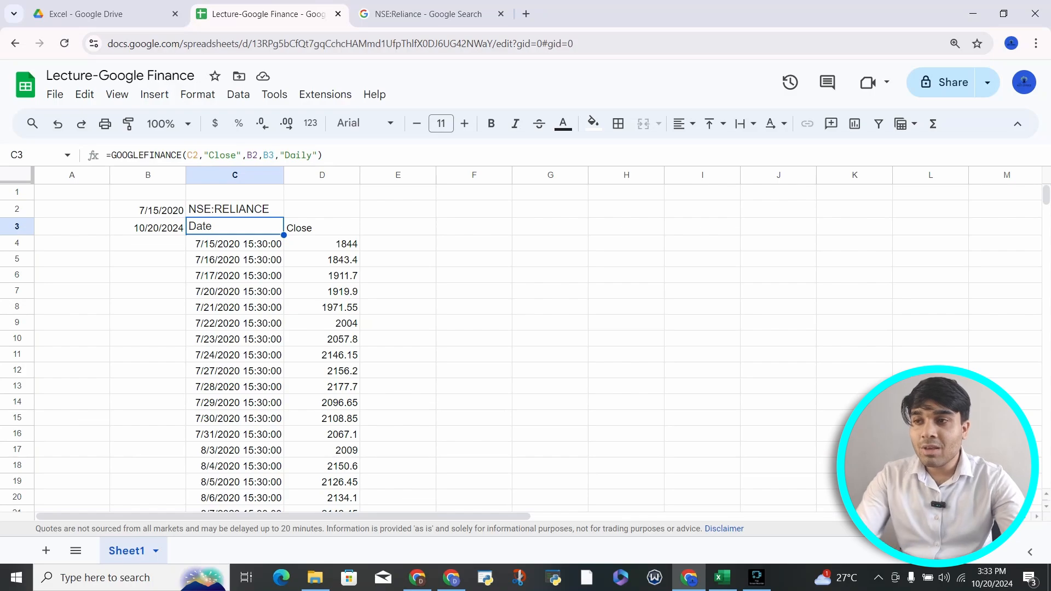
Step: Enter the ticker NSE:TCS in E2
left_click(235, 209)
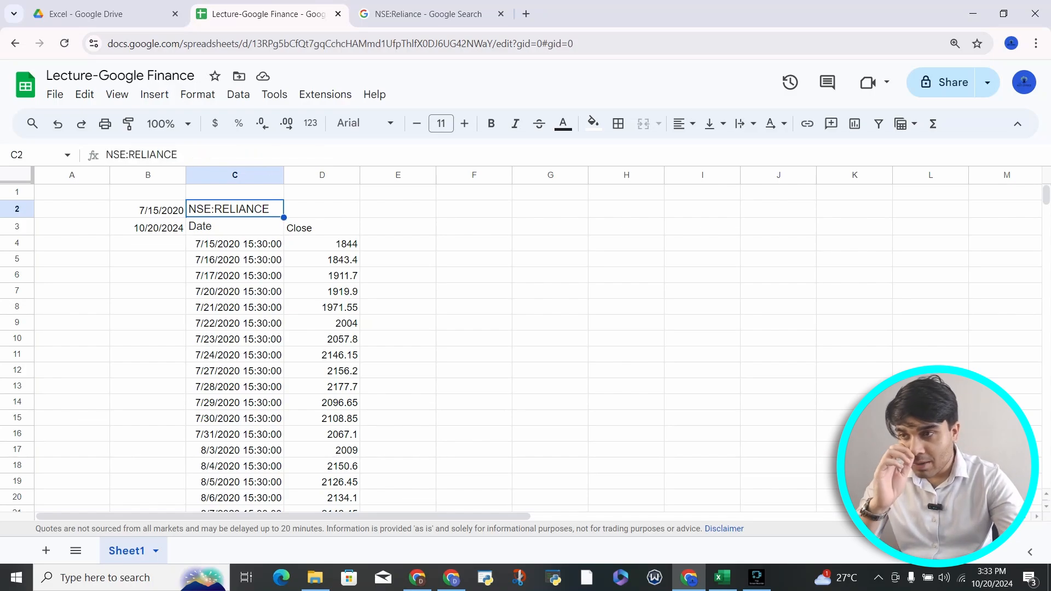
left_click(398, 209)
type("N")
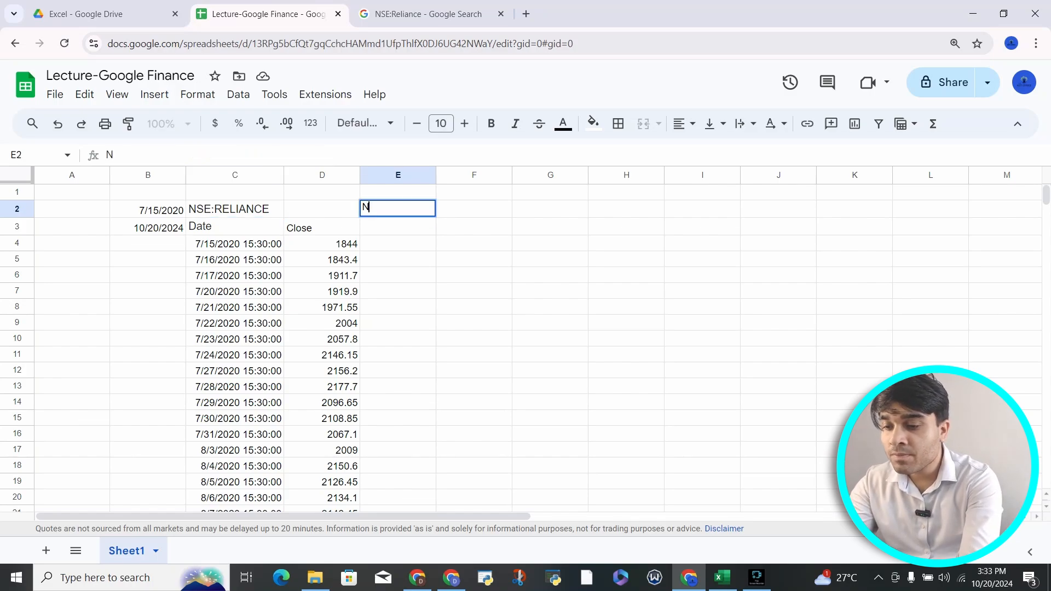
type("SE:TCS")
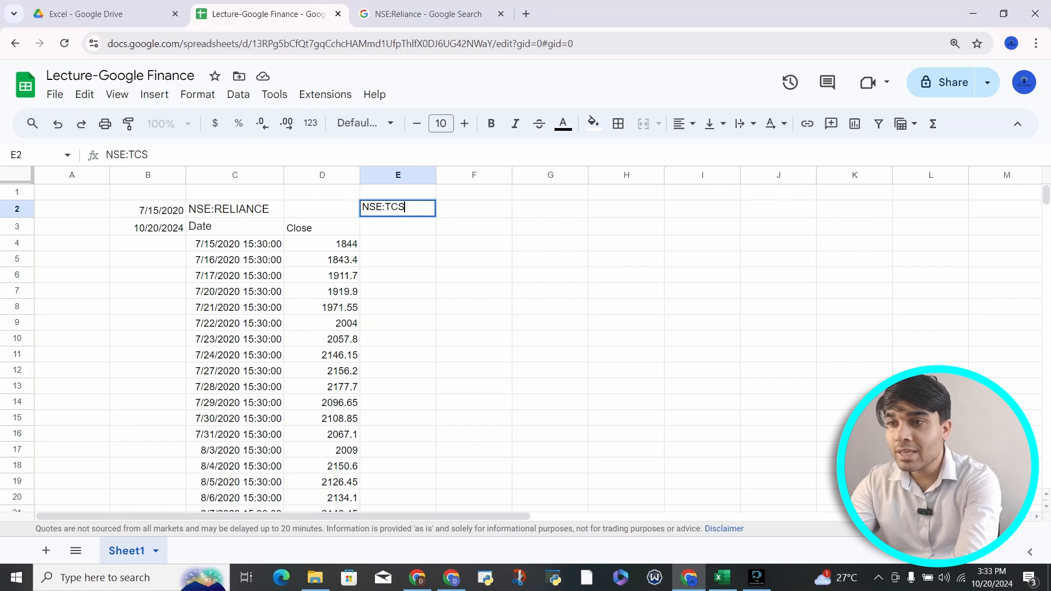
key("Return")
Step: Enter =GOOGLEFINANCE(E2,"Close",B2,B3,"Daily") in E3 for the TCS daily close history
type("=G")
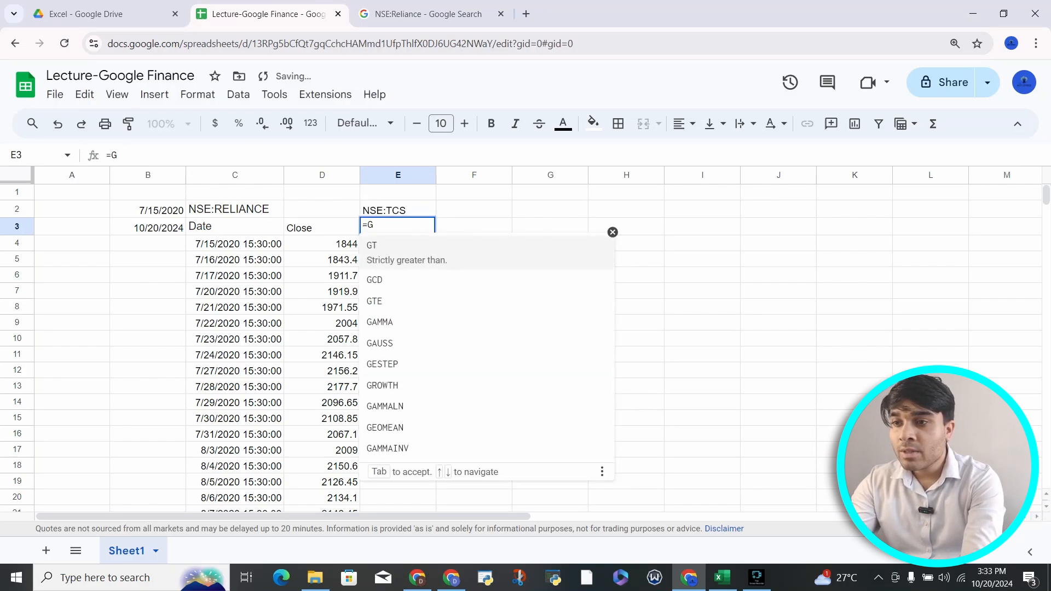
type("OO")
key("Tab")
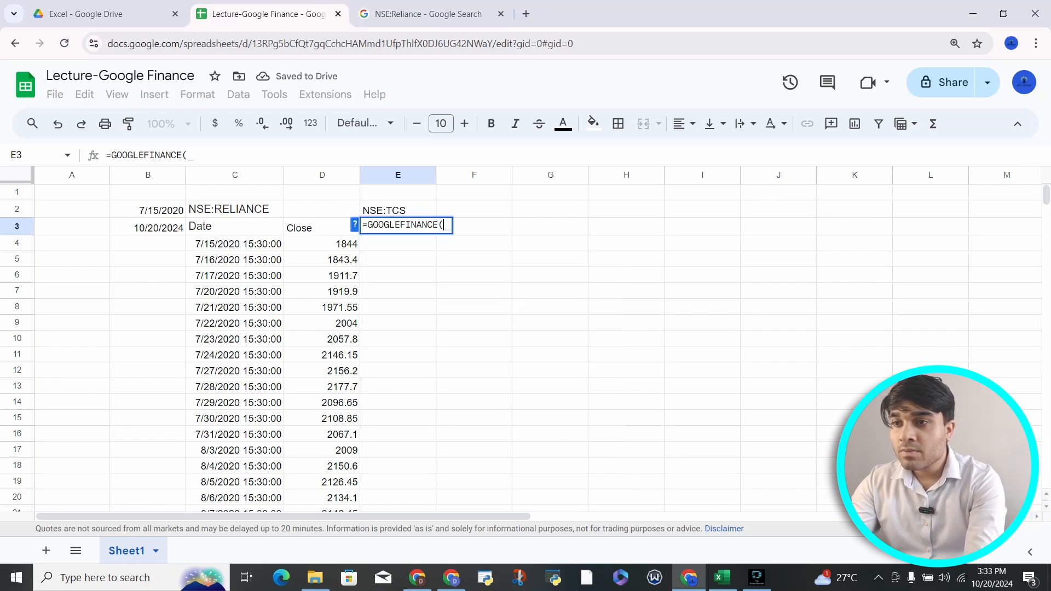
key("Up")
type(",")
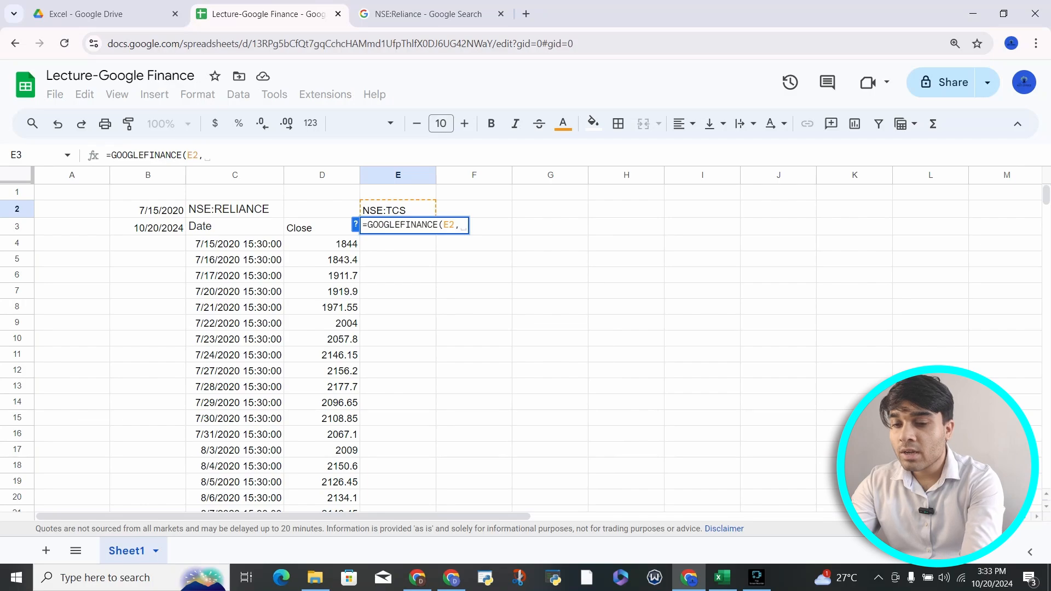
type("\"cLOSE")
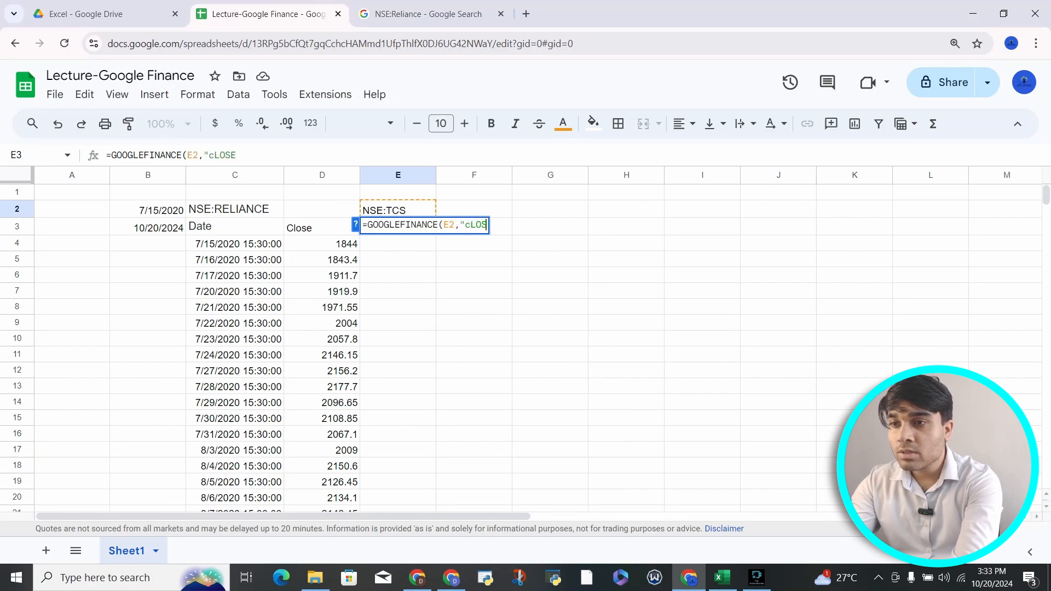
key("BackSpace")
key("BackSpace")
key("BackSpace")
key("BackSpace")
key("BackSpace")
type("Clos")
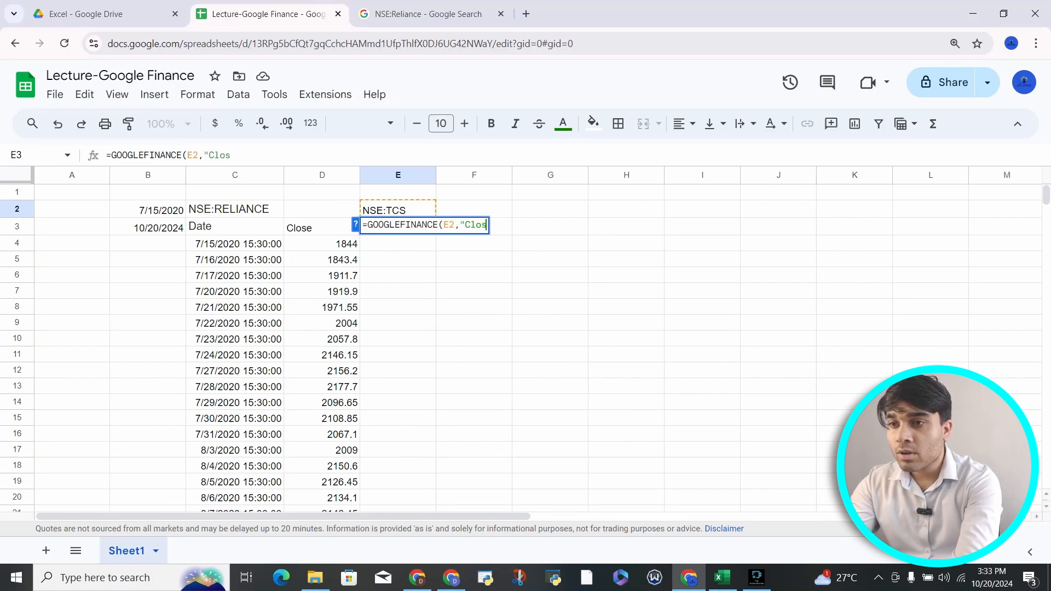
type("e\",")
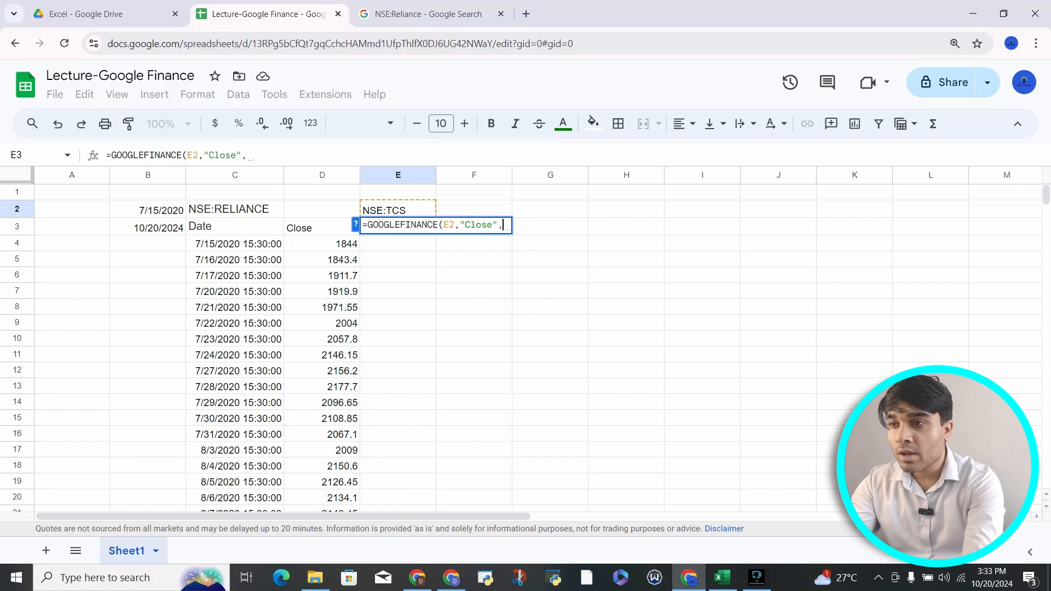
left_click(148, 210)
type(",")
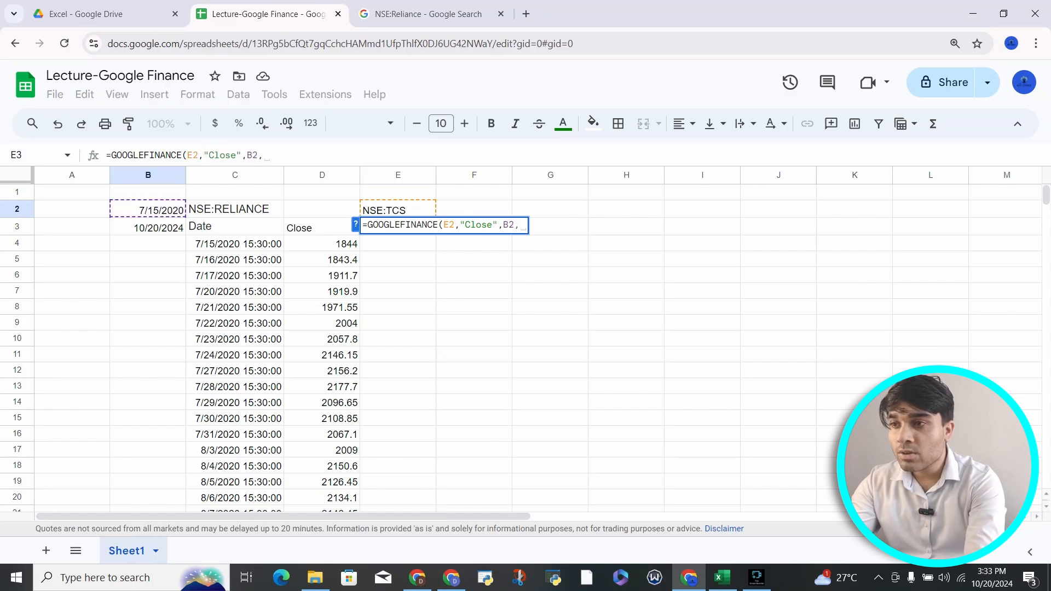
key("Down")
type(",")
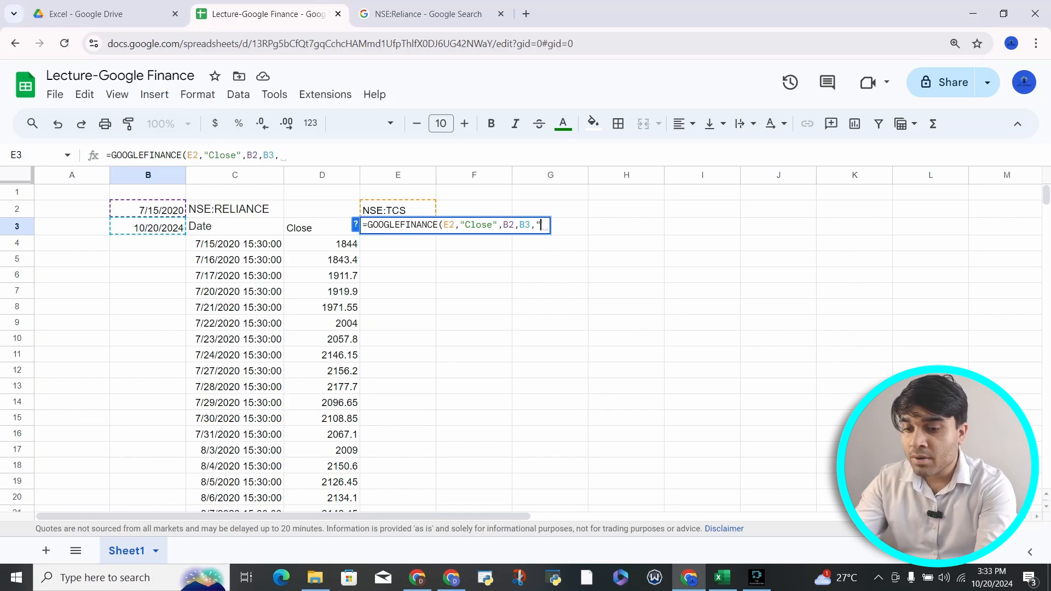
type("\"Daily")
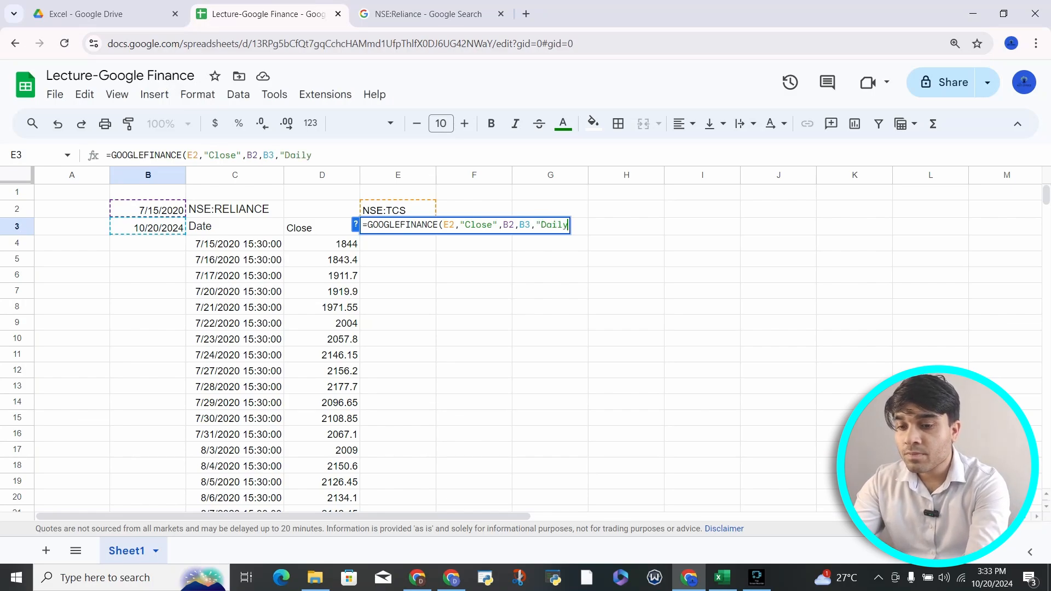
type("\")")
key("Return")
key("Up")
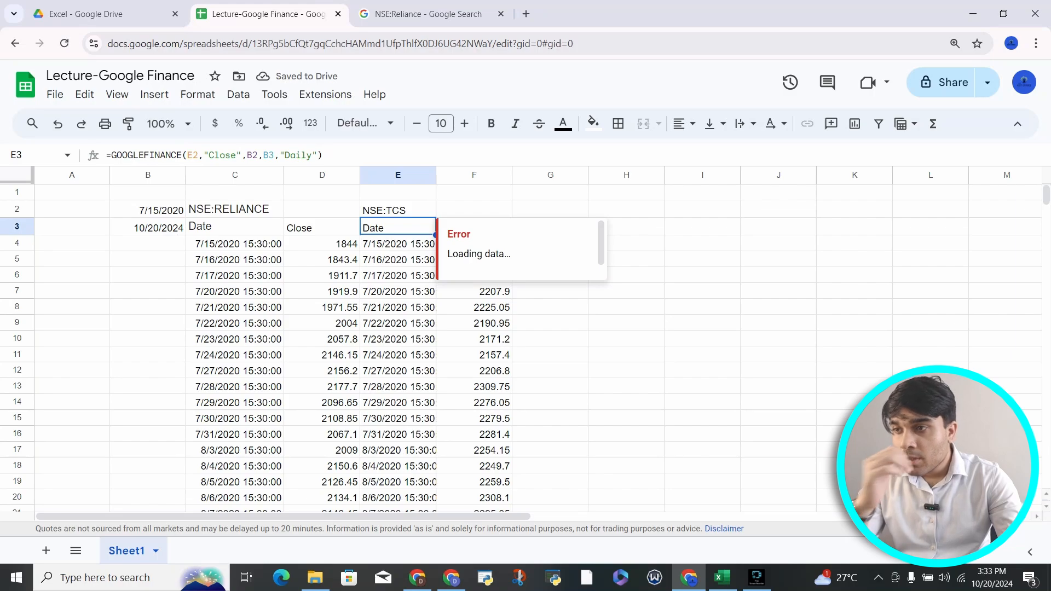
left_click(148, 209)
left_click(153, 155)
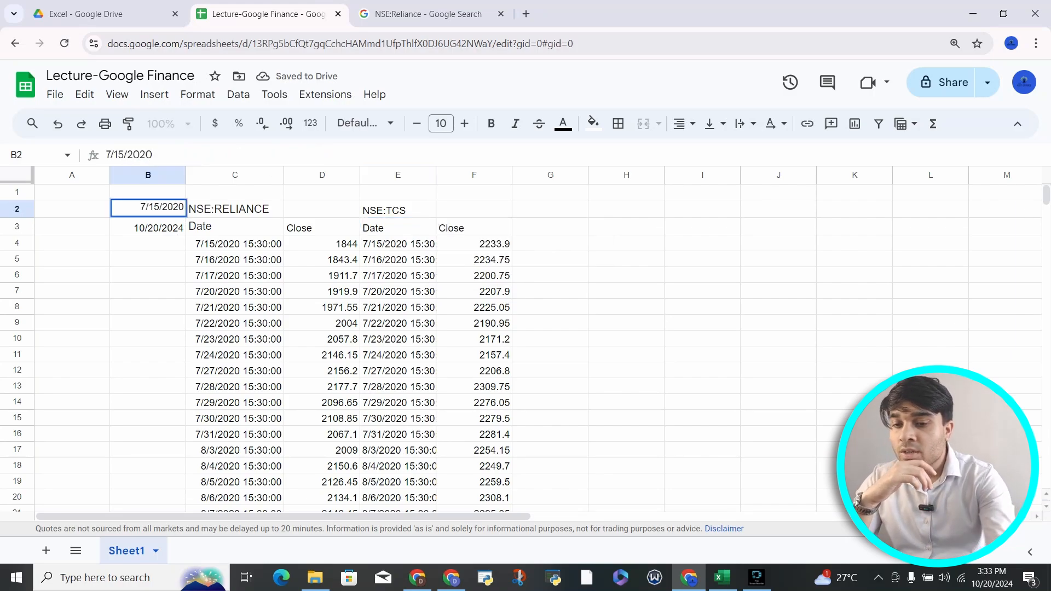
Step: Change B2's year from 2020 to 2022, so RELIANCE starts at 2401.8 and TCS at 2994.6
key("BackSpace")
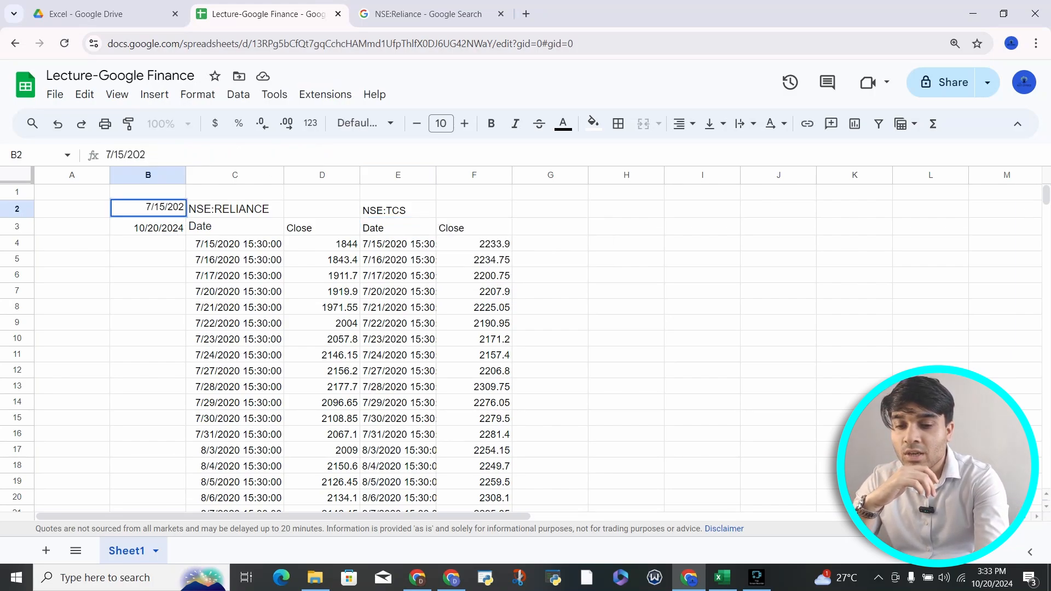
type("222")
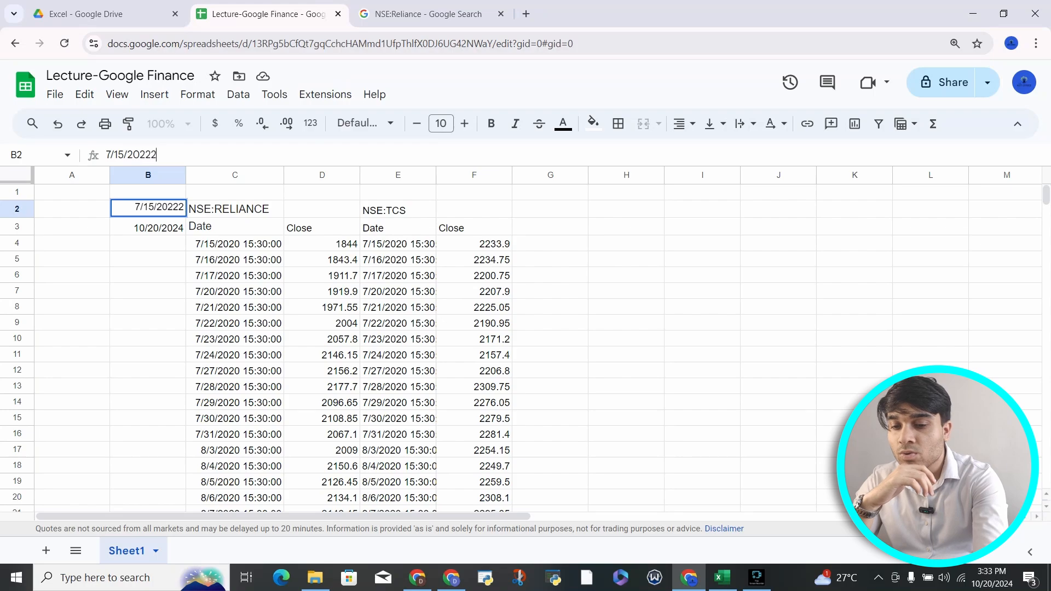
key("BackSpace")
key("Return")
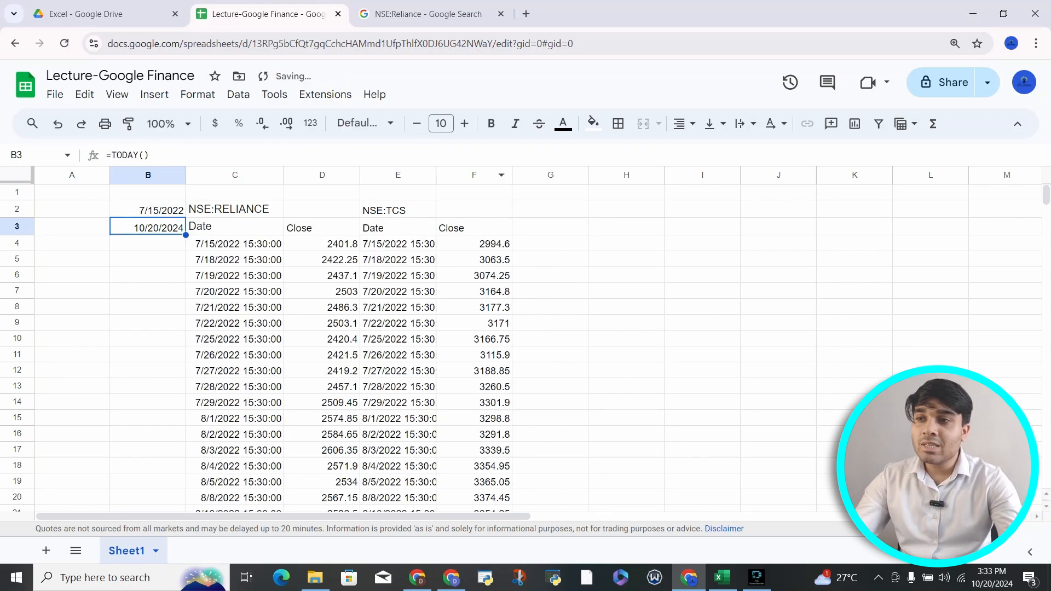
key("Right")
key("shift+Right")
key("shift+Right")
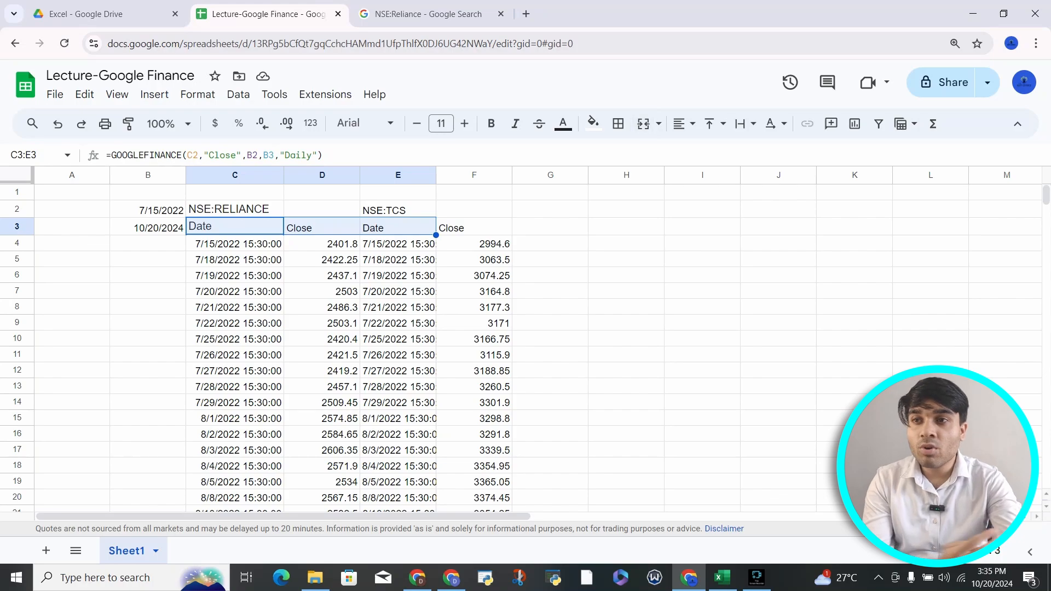
Step: Search for 'google finance Codes' in a new browser tab
key("ctrl+t")
key("Down")
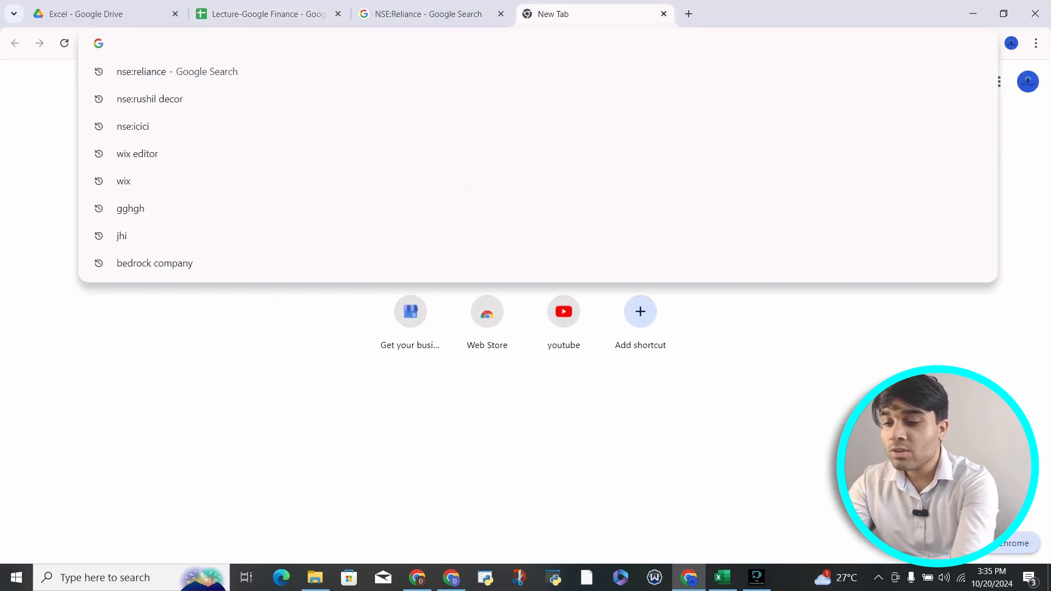
type("google financ")
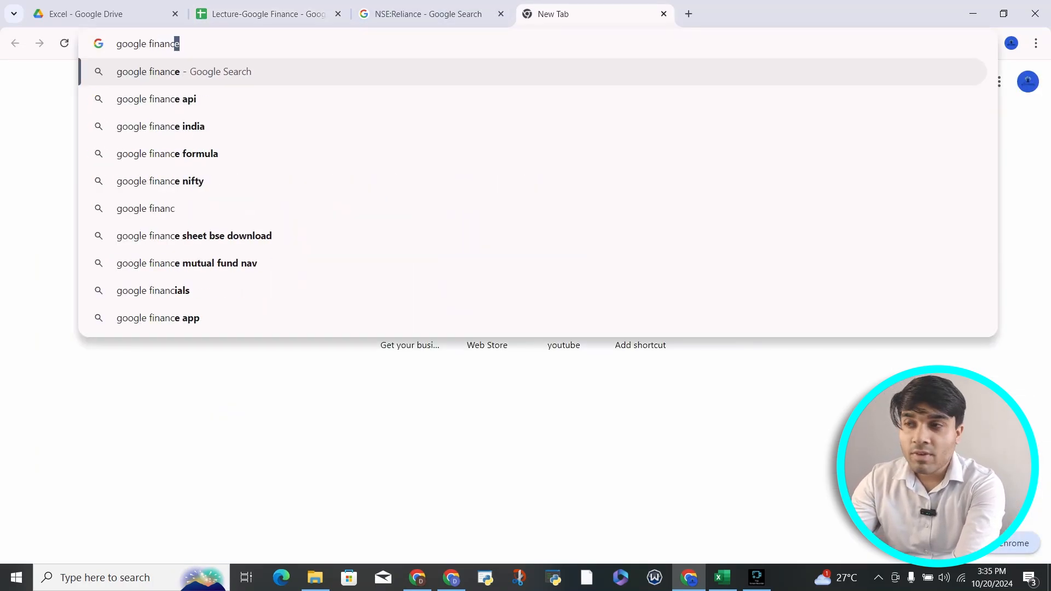
type("e Codes")
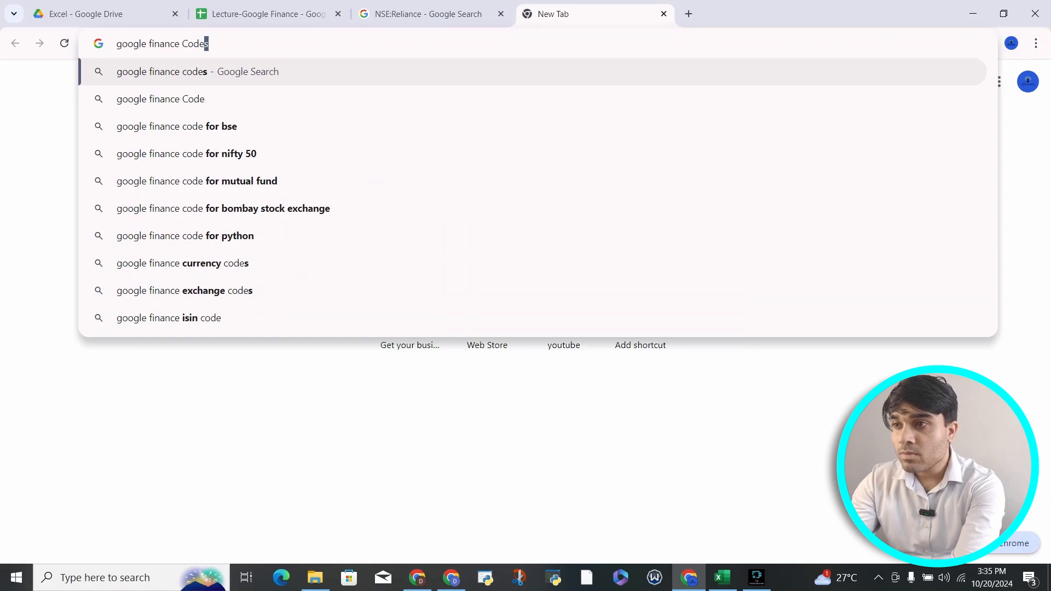
key("Return")
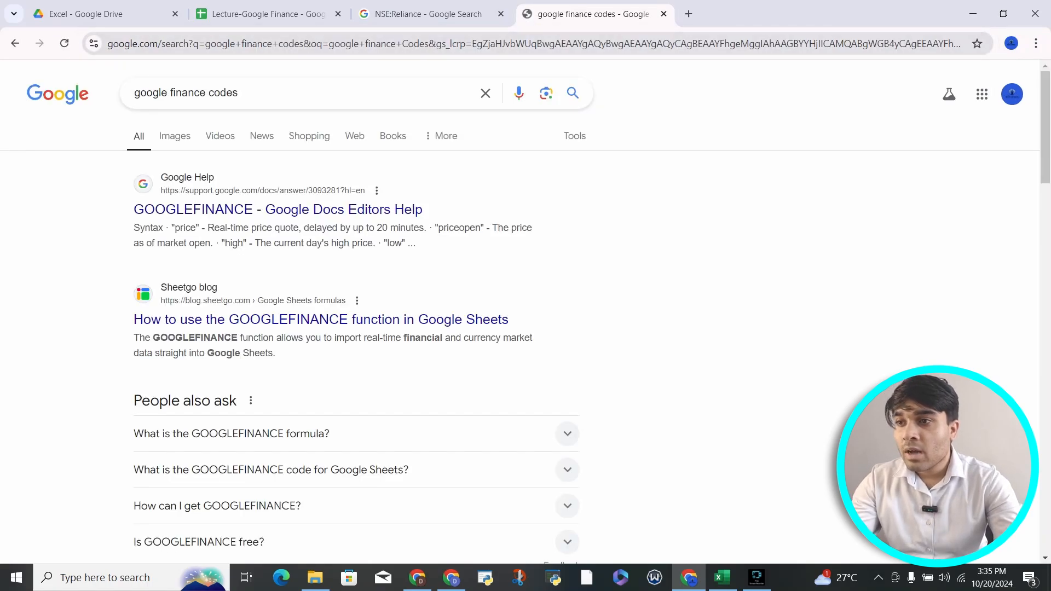
Step: Open the GOOGLEFINANCE help article and look over its sample formulas
left_click(273, 210)
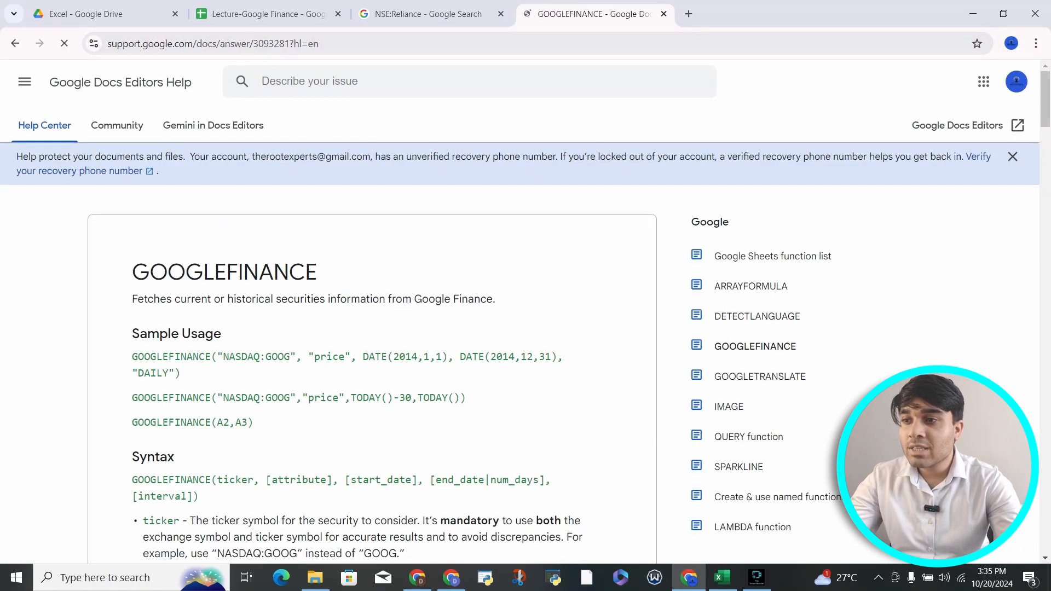
scroll(526, 328, "down", 3)
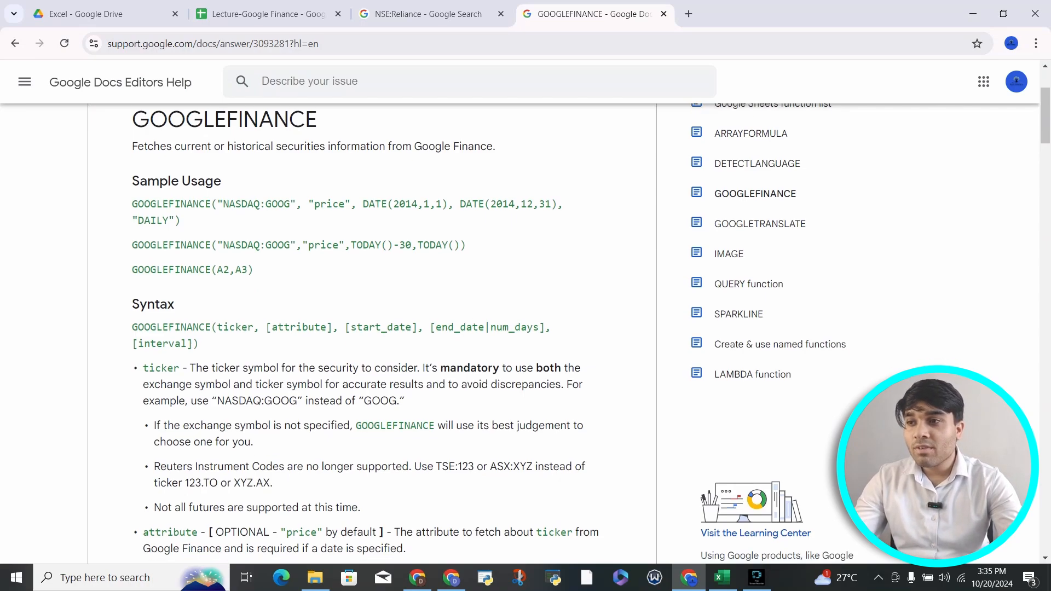
scroll(526, 328, "down", 2)
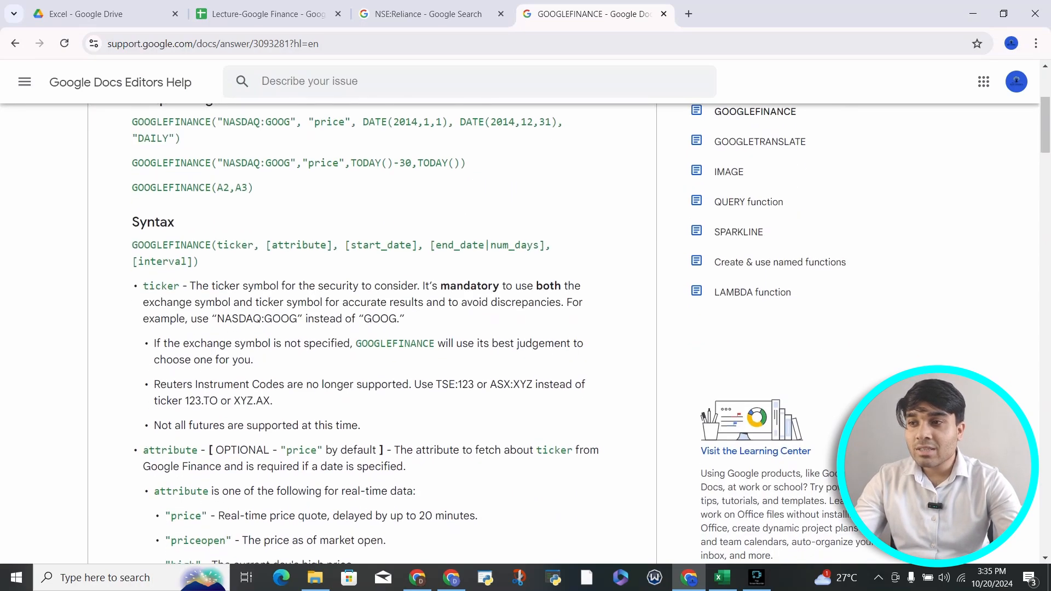
left_click_drag(132, 245, 198, 262)
scroll(198, 262, "up", 2)
left_click_drag(138, 221, 254, 287)
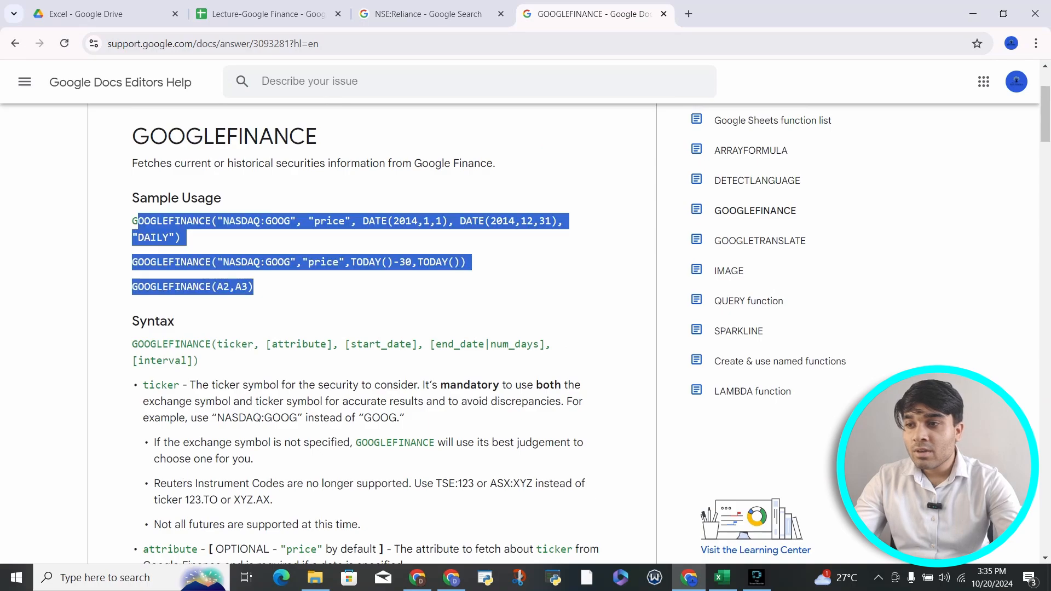
left_click(253, 287)
scroll(254, 287, "down", 6)
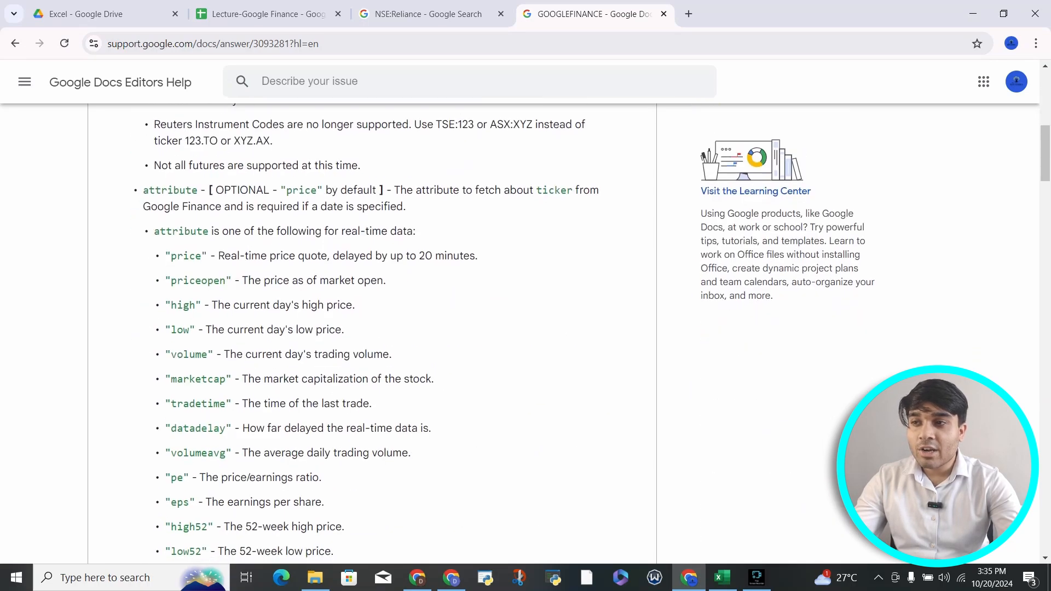
Step: Review the attribute parameter description and the price through currency attribute entries
left_click_drag(143, 190, 205, 191)
left_click_drag(165, 257, 224, 305)
left_click(189, 256)
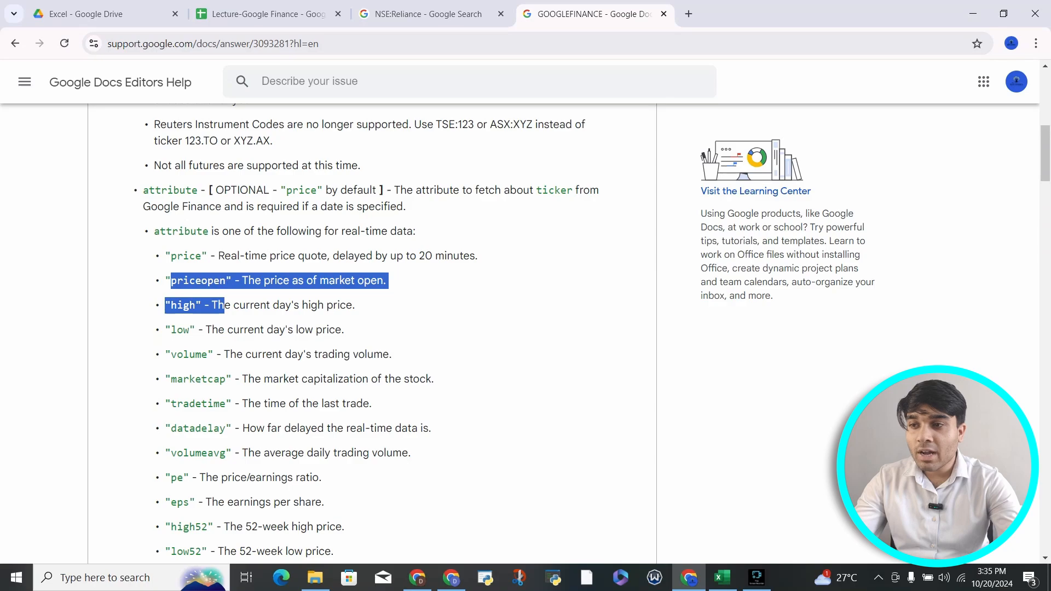
scroll(224, 305, "down", 5)
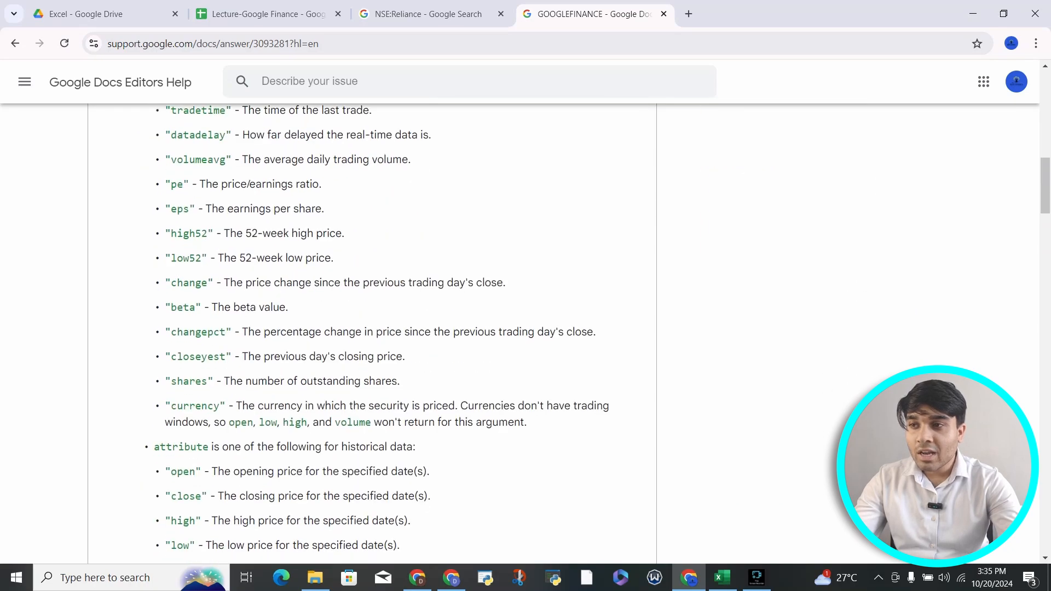
left_click_drag(171, 160, 225, 406)
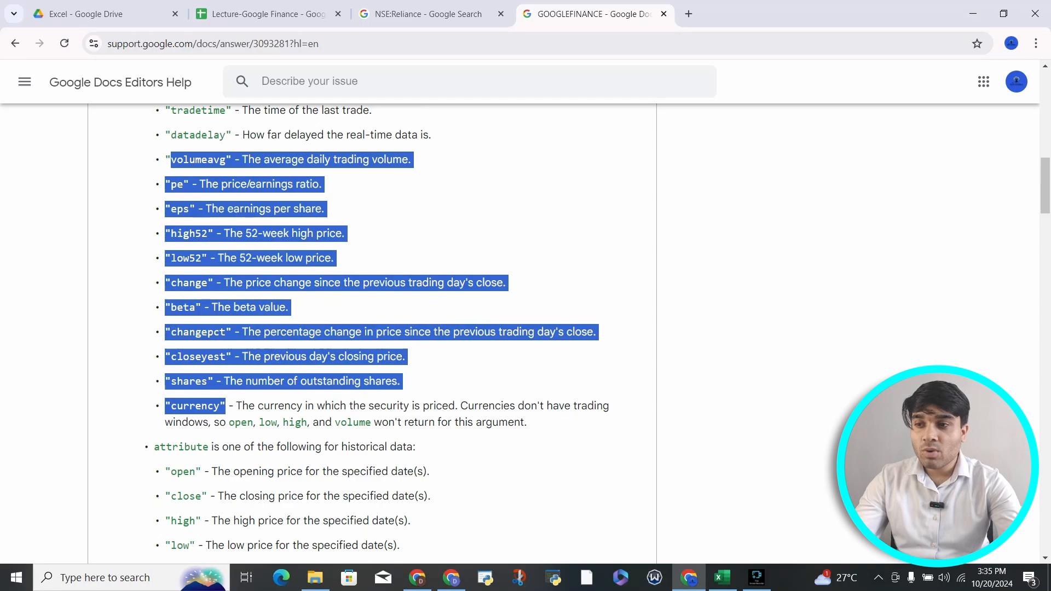
left_click(225, 405)
scroll(373, 334, "down", 2)
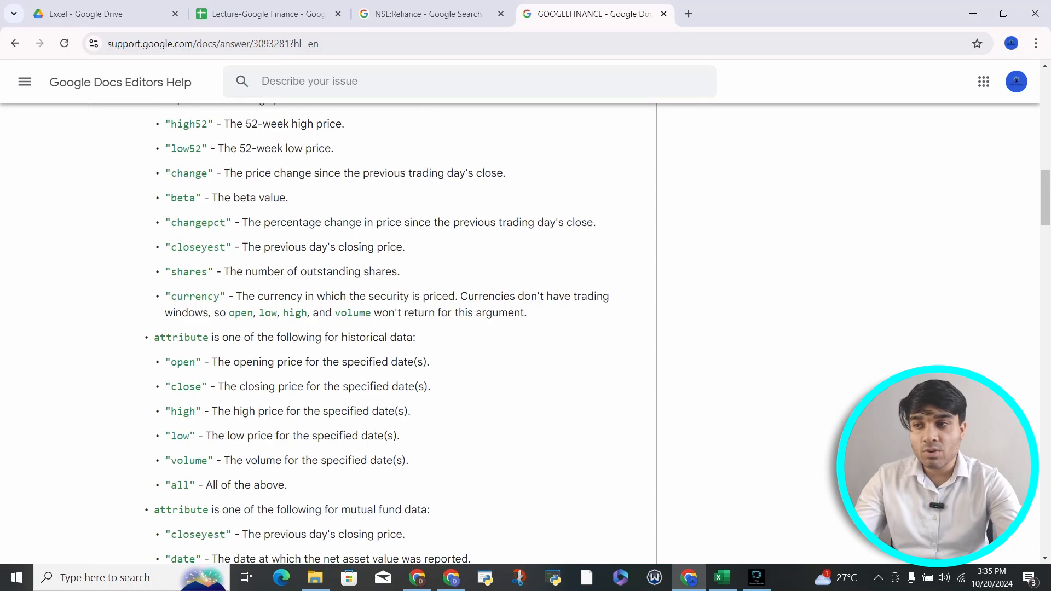
scroll(372, 334, "up", 7)
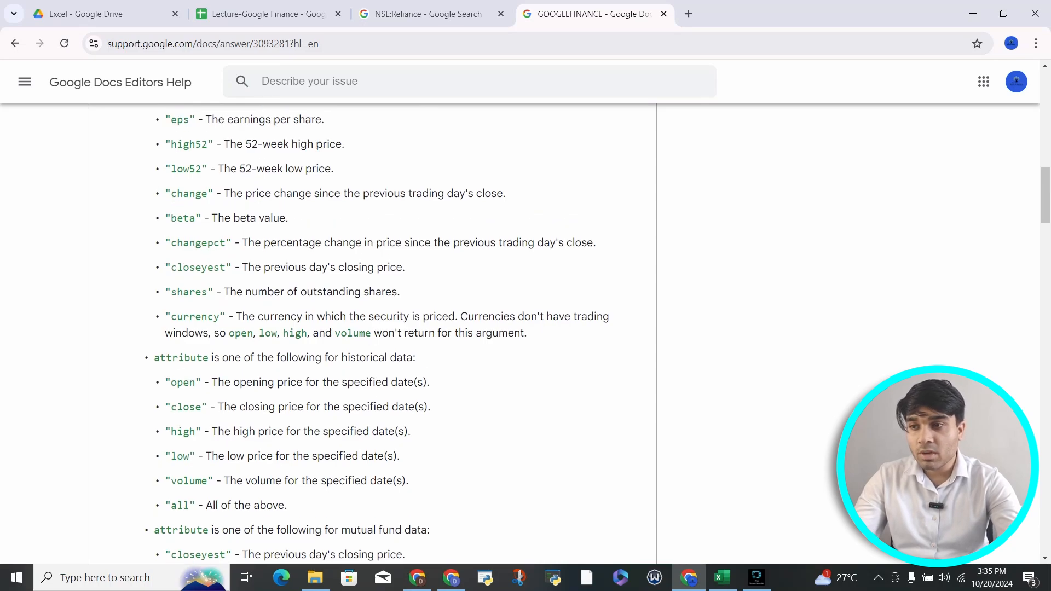
Step: Review the historical data attributes, including all and close, and the mutual fund attributes
left_click_drag(164, 238, 153, 214)
scroll(372, 334, "down", 9)
scroll(373, 334, "up", 1)
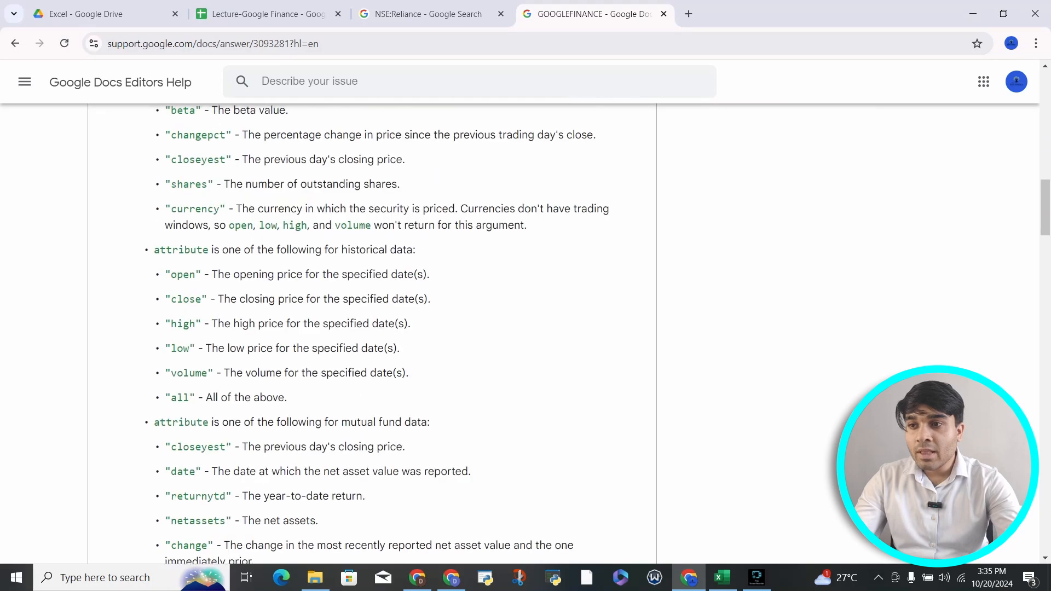
mouse_move(416, 249)
left_mouse_down()
mouse_move(154, 249)
mouse_move(415, 250)
left_mouse_up()
left_click_drag(165, 398, 287, 397)
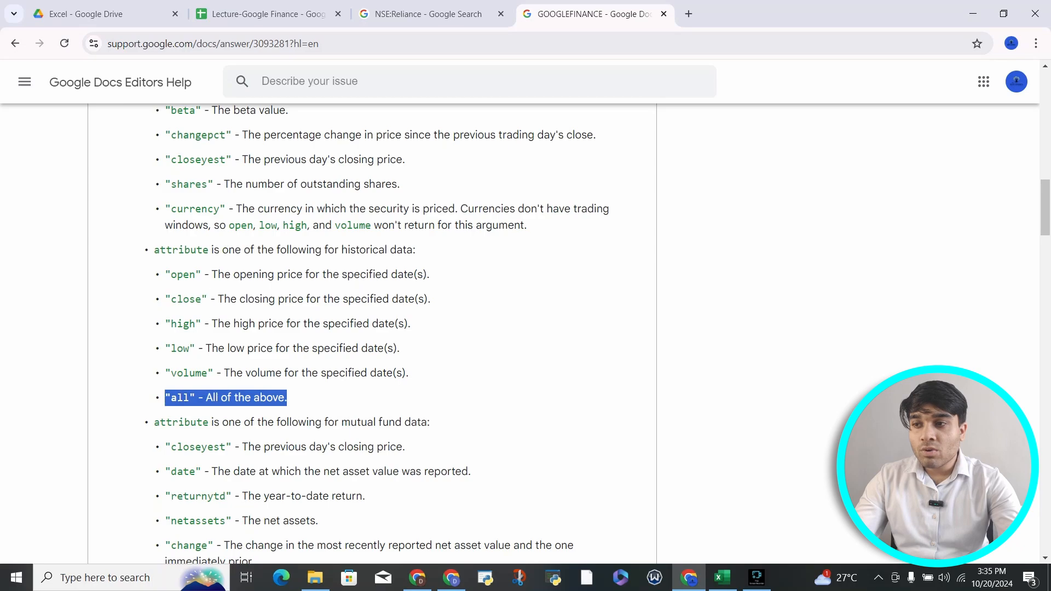
left_click(287, 397)
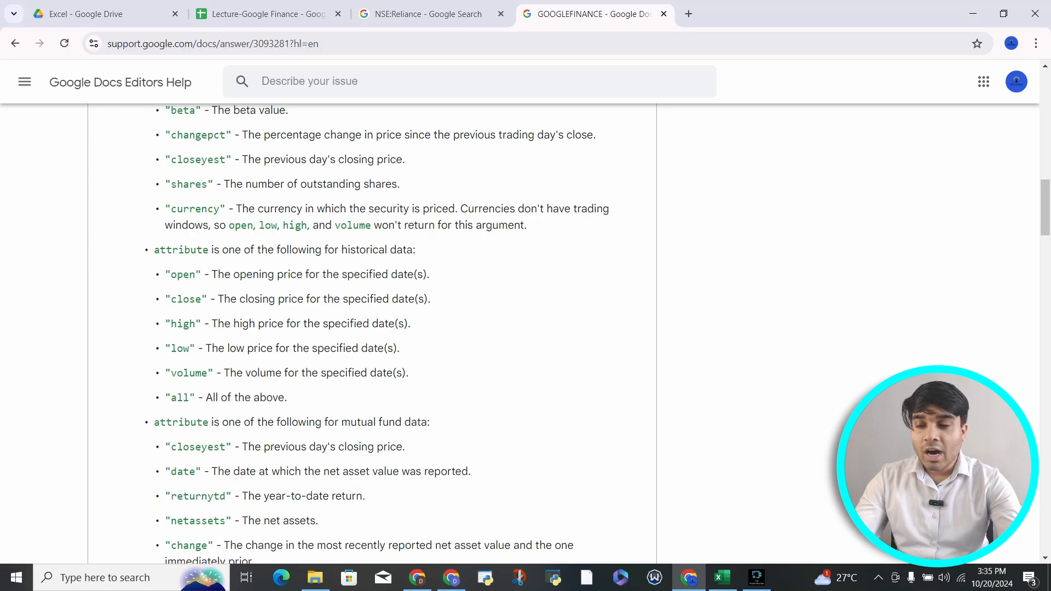
left_click_drag(171, 299, 431, 299)
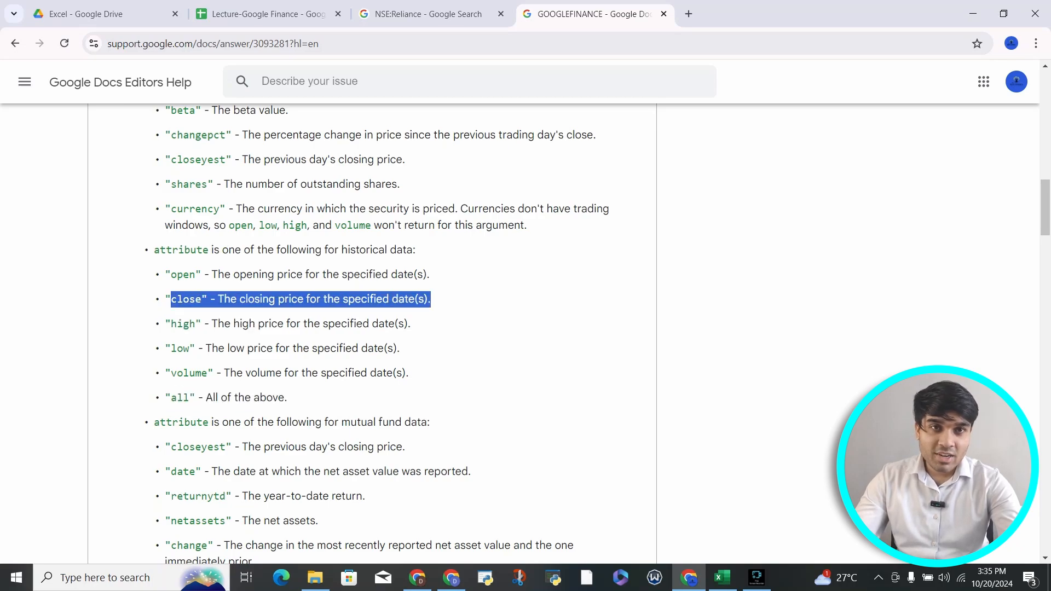
scroll(372, 328, "down", 3)
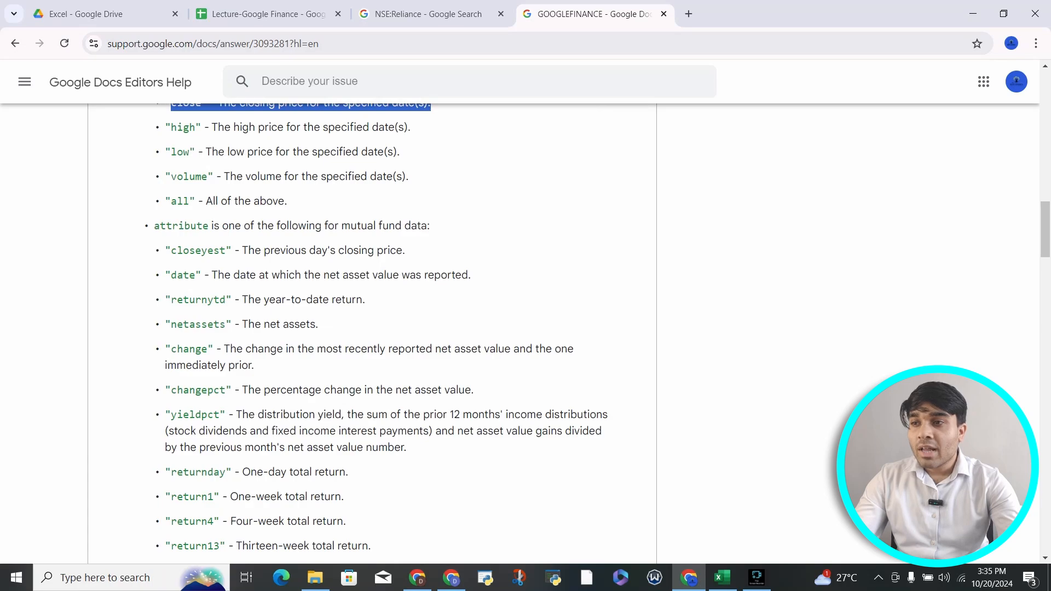
left_click_drag(153, 225, 417, 226)
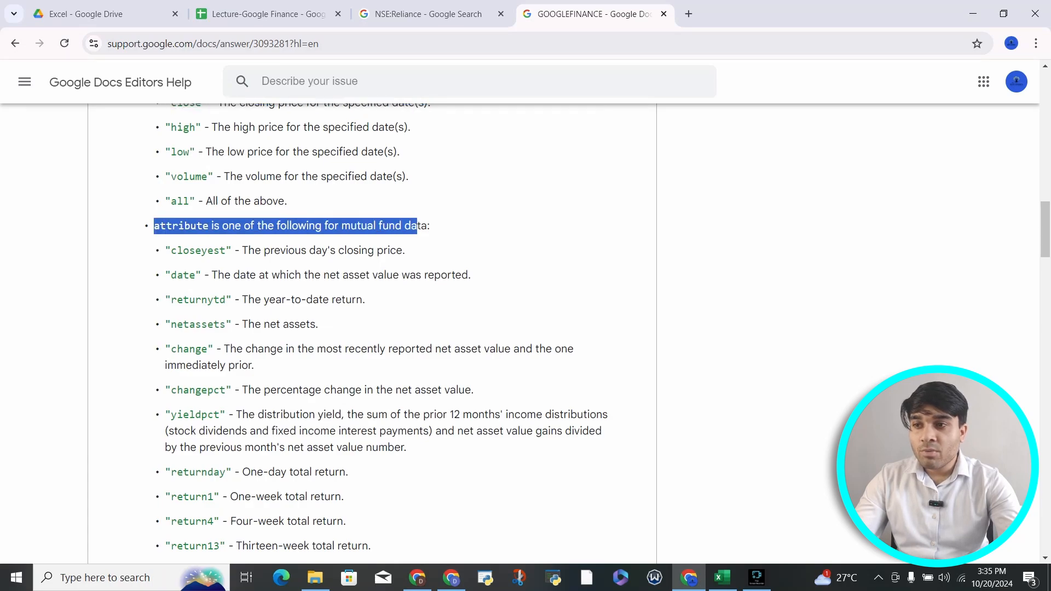
scroll(372, 329, "down", 5)
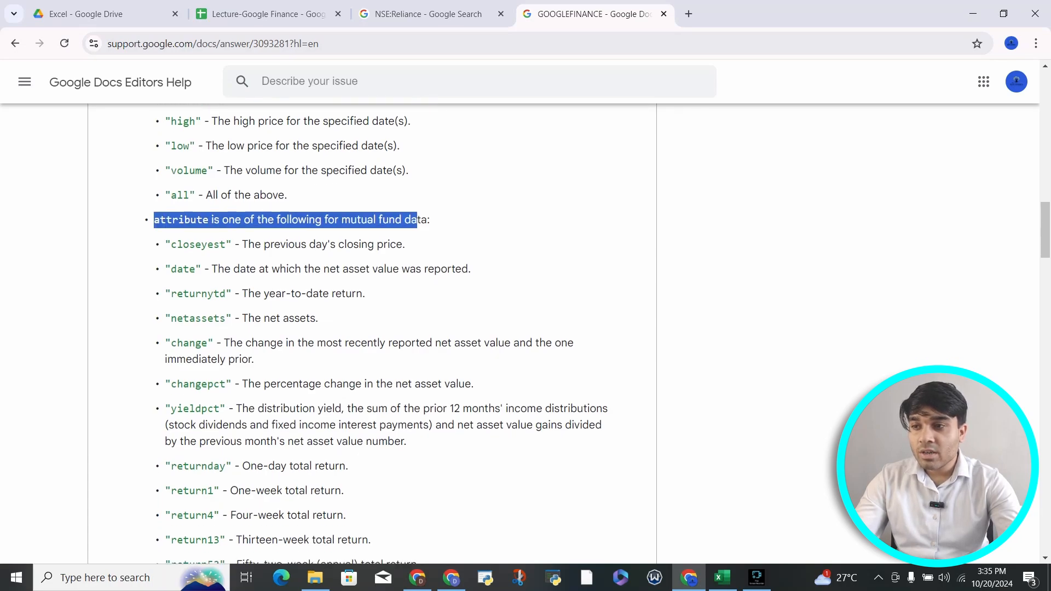
Step: Highlight the interval description, DAILY option and '1 or 7' note, then return to the Lecture-Google Finance sheet
scroll(373, 328, "down", 2)
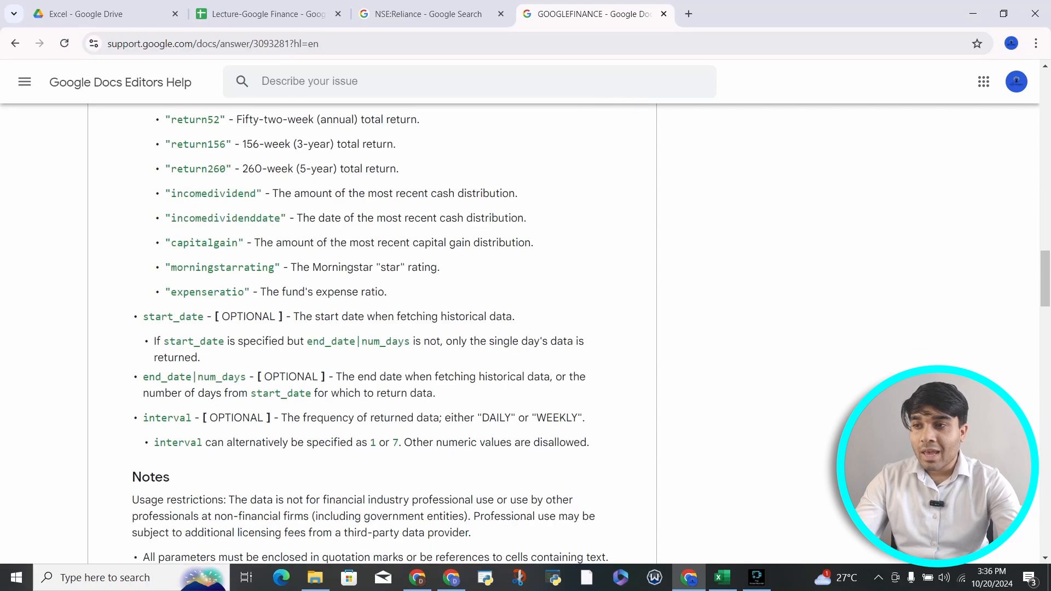
left_click_drag(142, 317, 243, 341)
left_click_drag(143, 377, 256, 376)
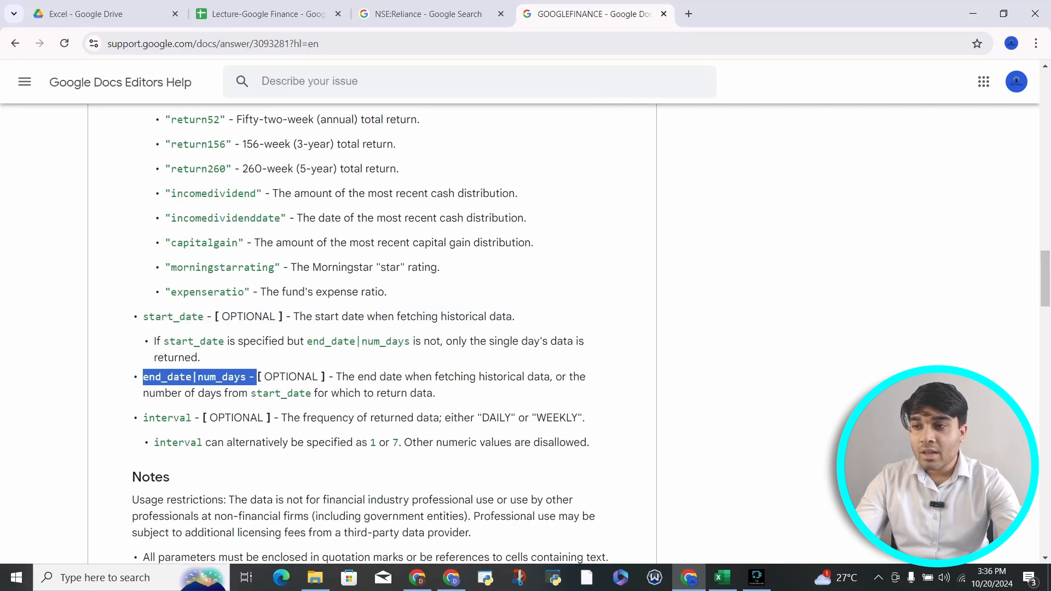
left_click_drag(143, 417, 200, 418)
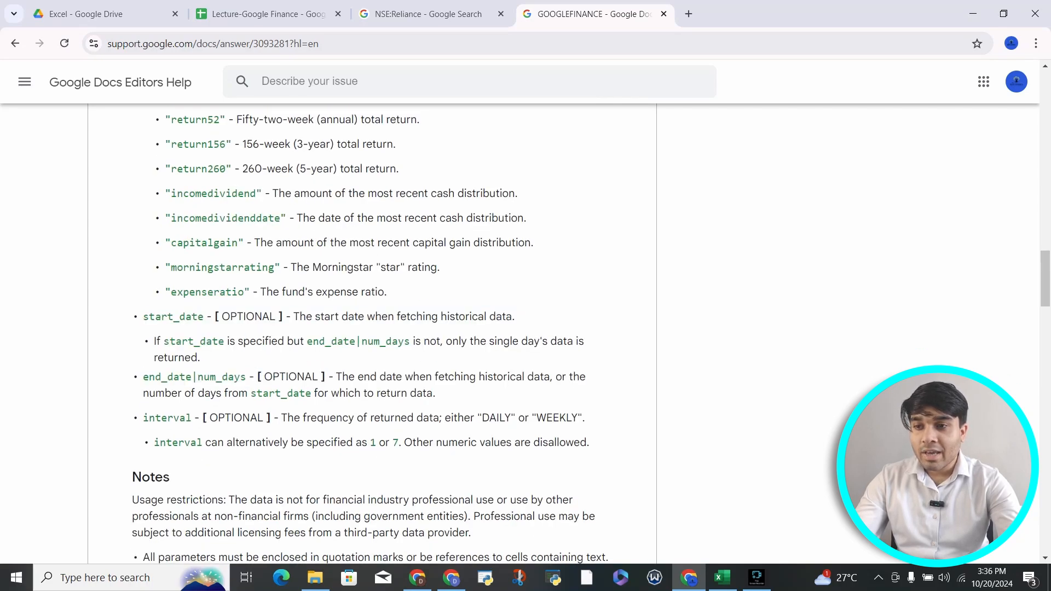
left_click_drag(477, 418, 571, 418)
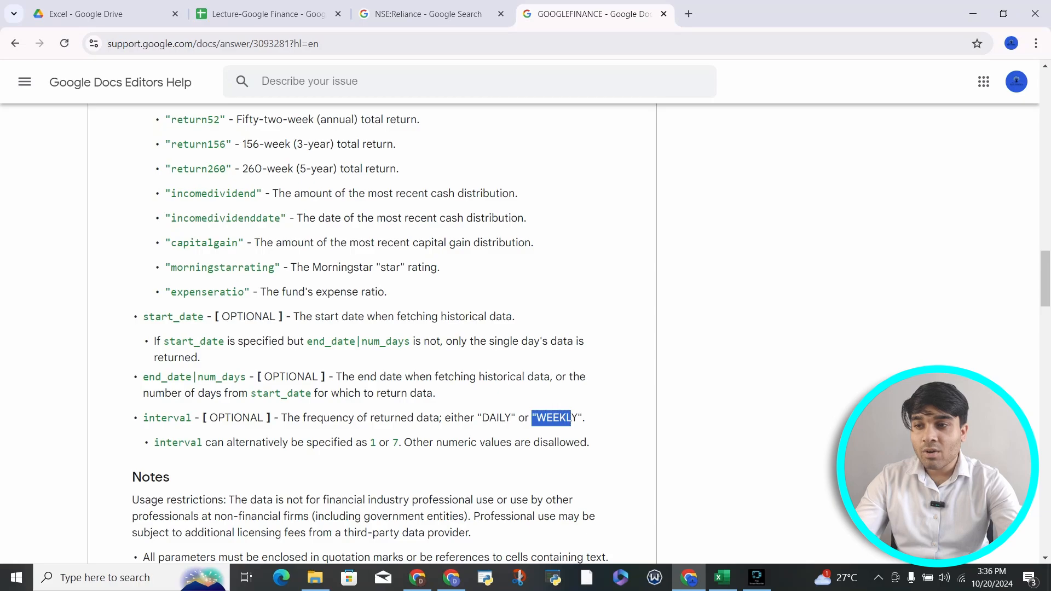
left_click_drag(356, 442, 404, 442)
scroll(372, 334, "down", 5)
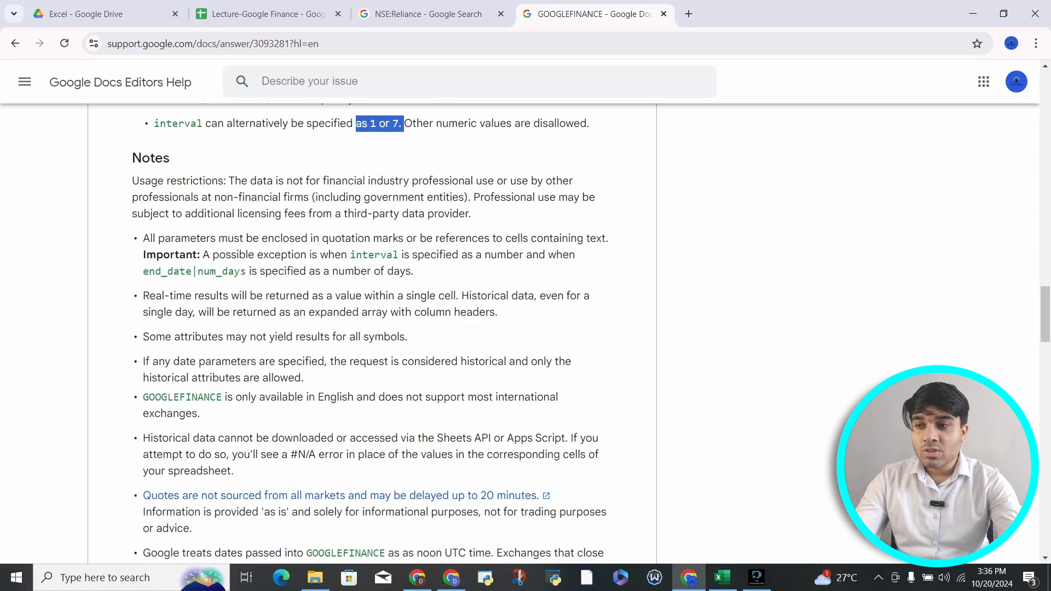
scroll(372, 334, "up", 15)
scroll(372, 333, "up", 15)
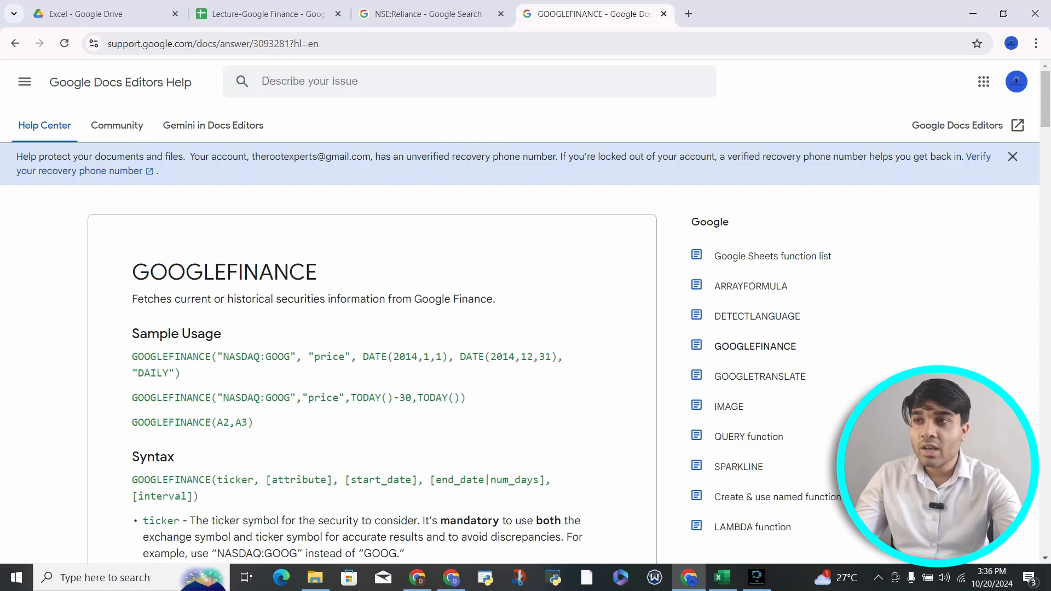
left_click(268, 15)
Step: Enter the new ticker NSE:JBMA in cell G2
left_click(235, 227)
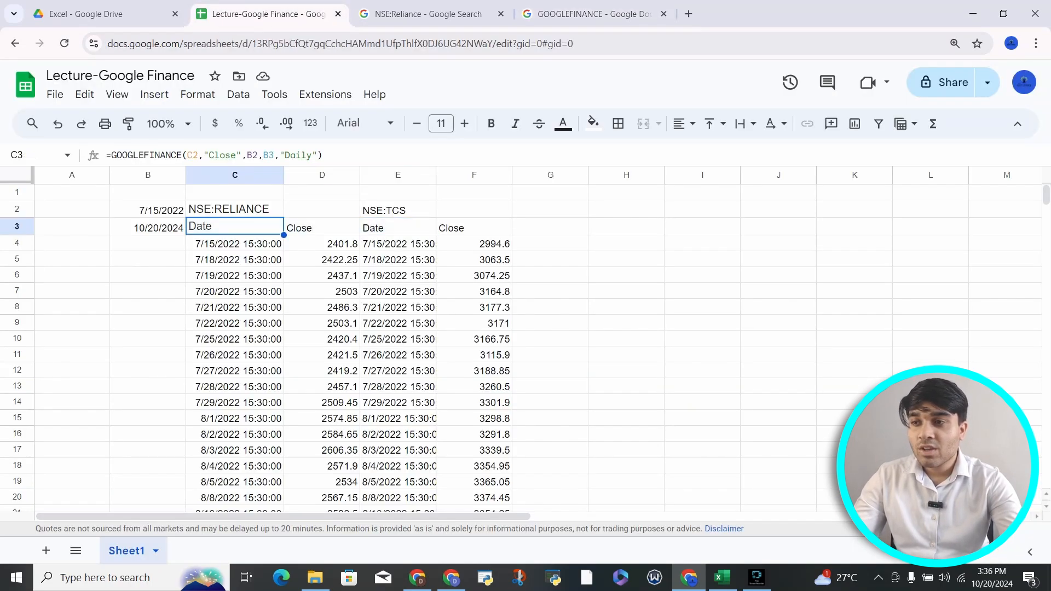
left_click(550, 208)
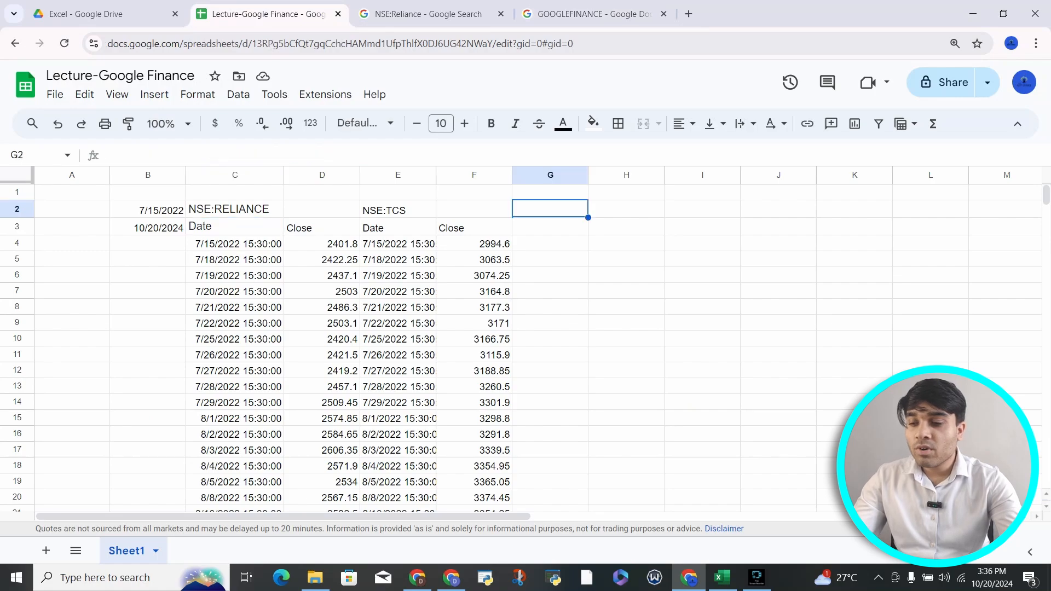
type("NSE:")
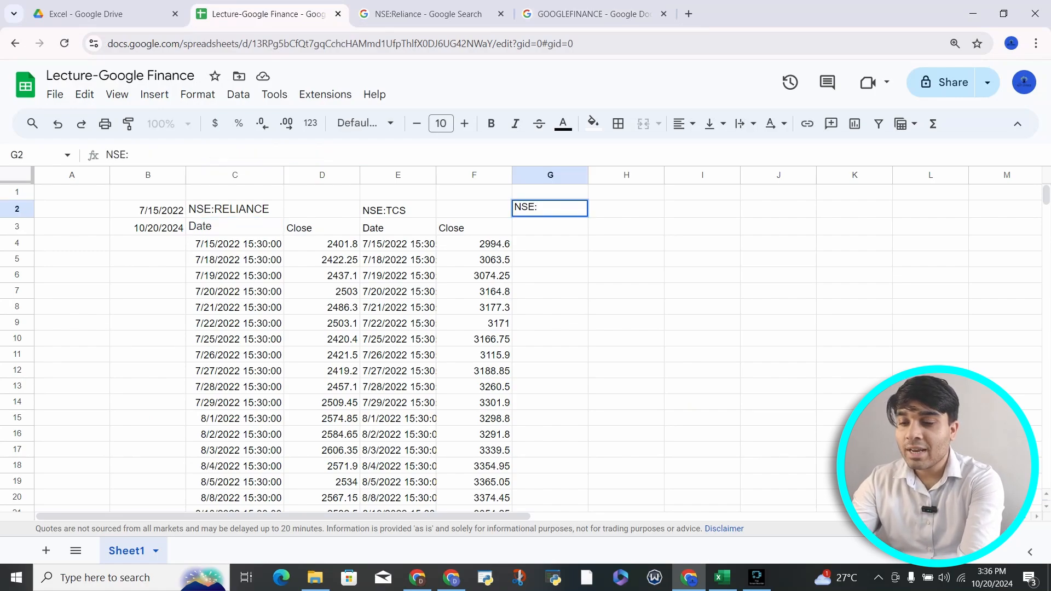
type("JBMA")
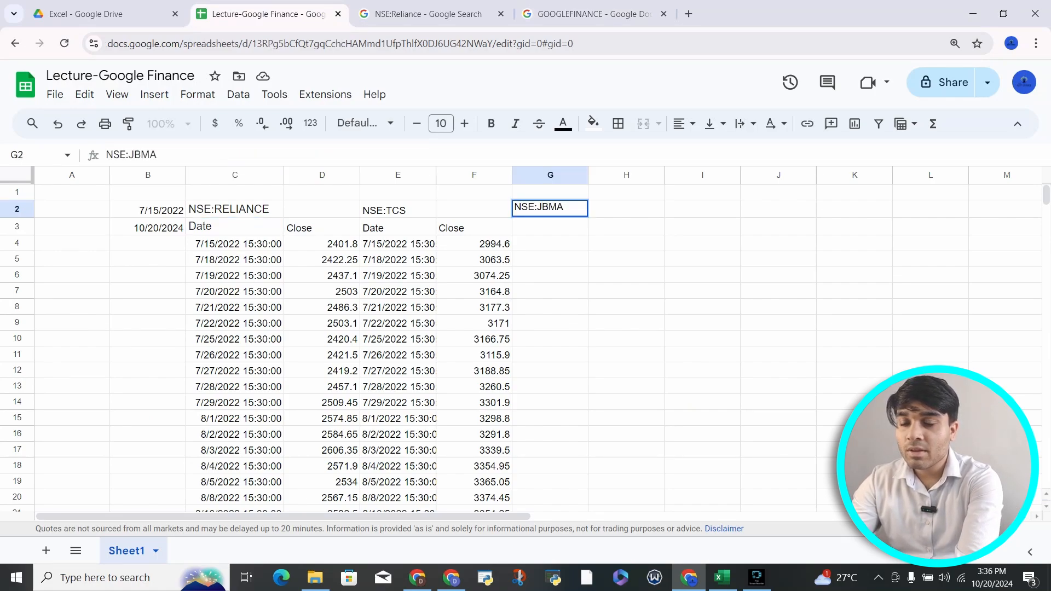
key("Return")
key("Up")
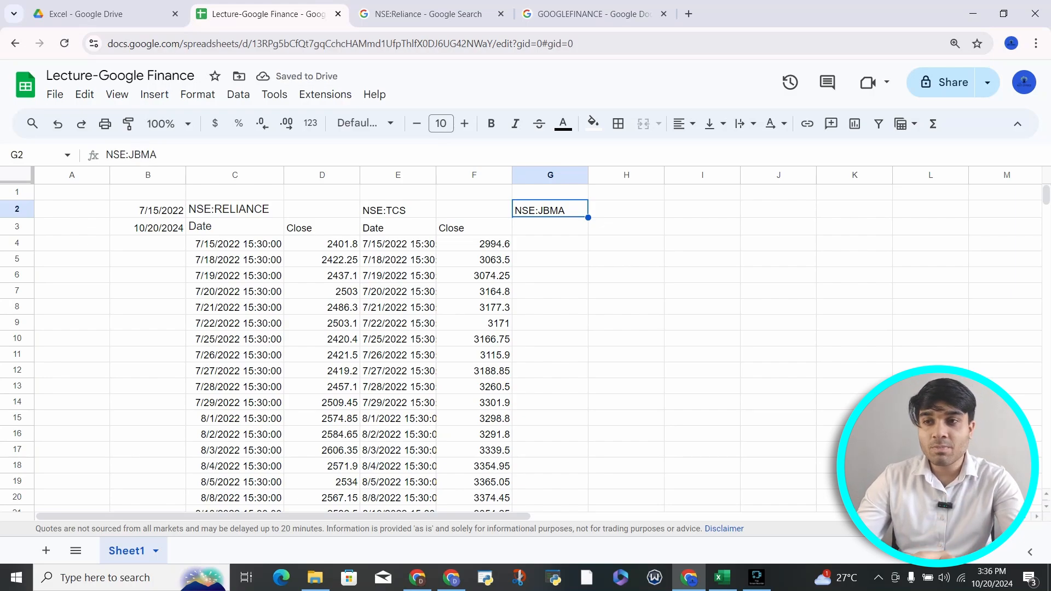
key("Right")
Step: Enter the years 2021 and 2024 in H2 and H3
type("2021")
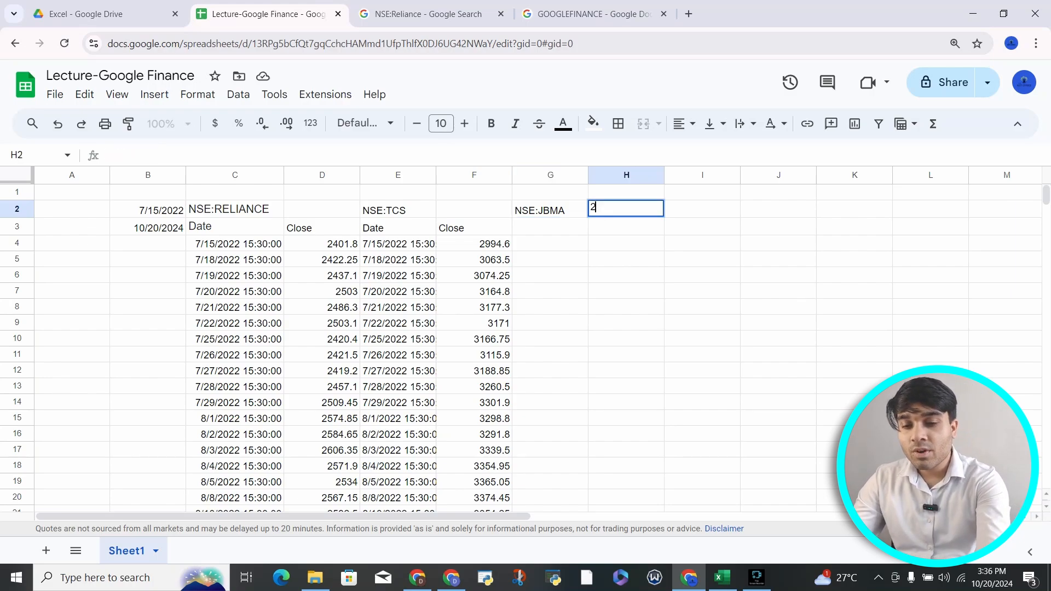
key("Return")
type("2024")
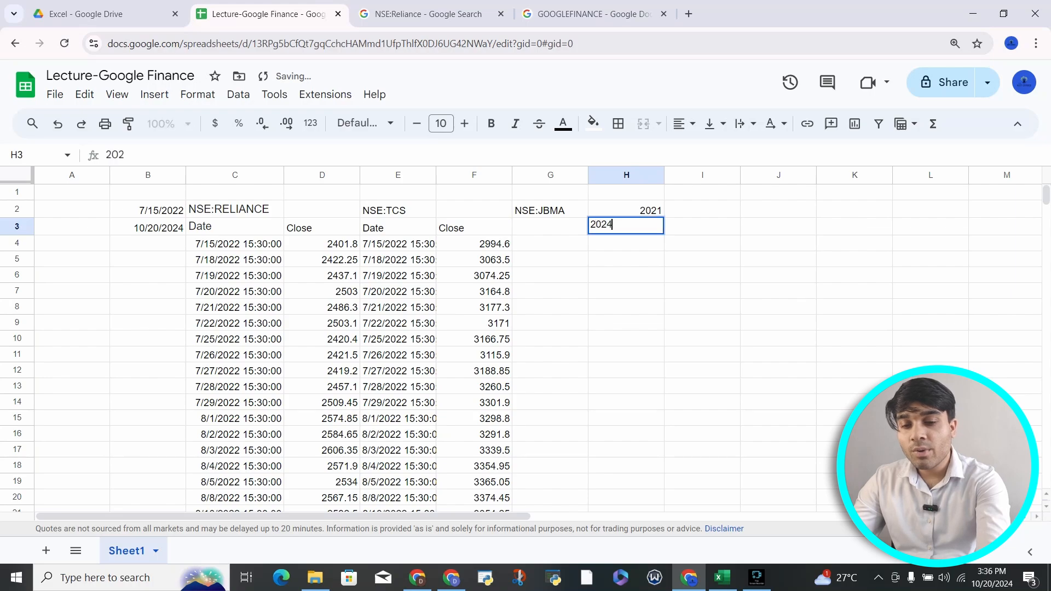
key("Return")
key("Up")
key("Up")
key("Right")
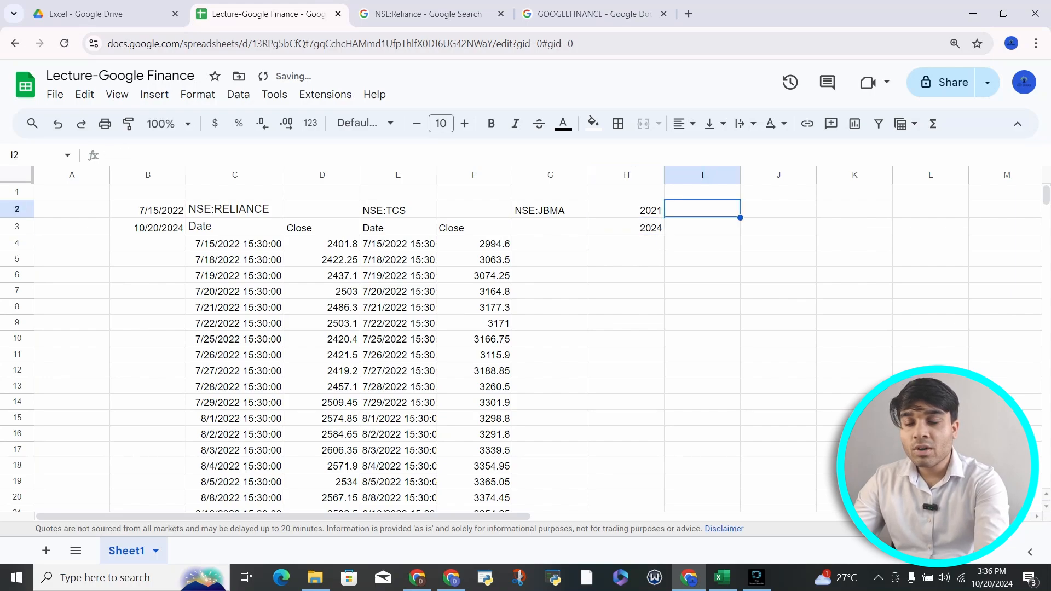
Step: Enter 1 Jan in I2 and 31ST OF MARCH in I3, correcting the misspelling
type("1")
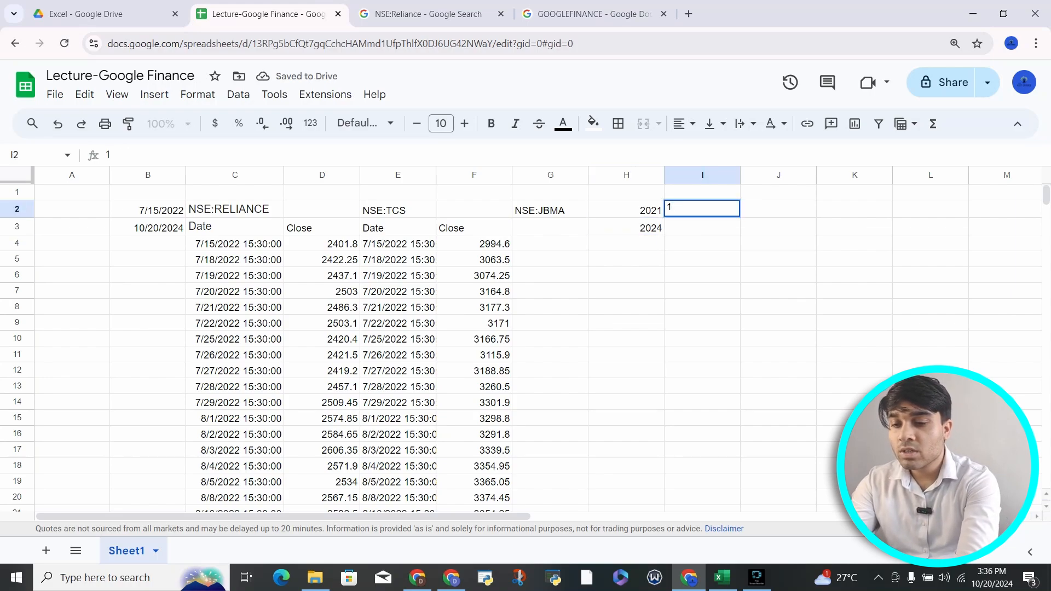
type(" Jan")
key("Return")
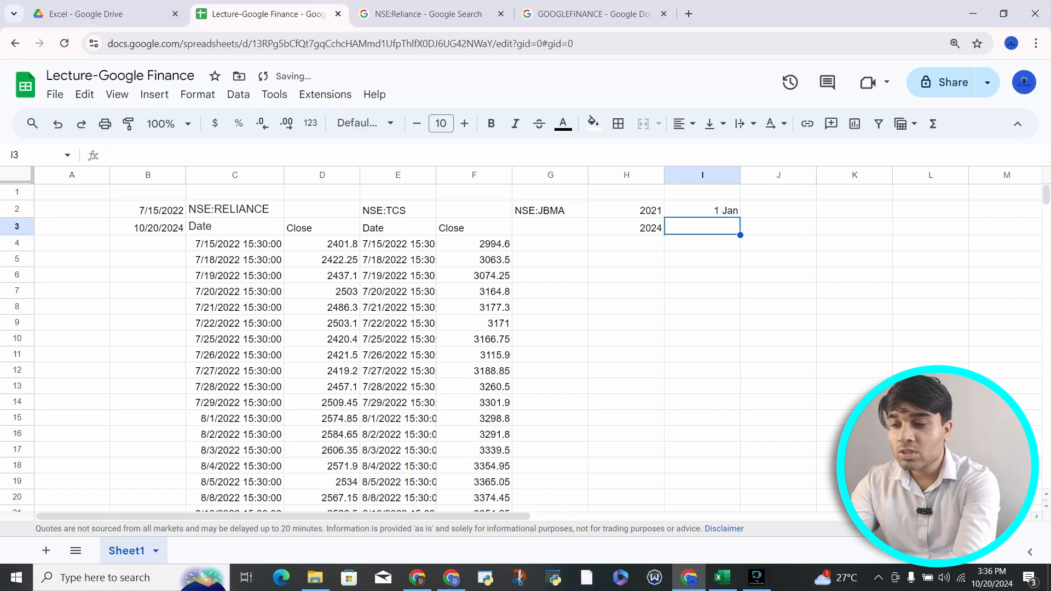
type("31")
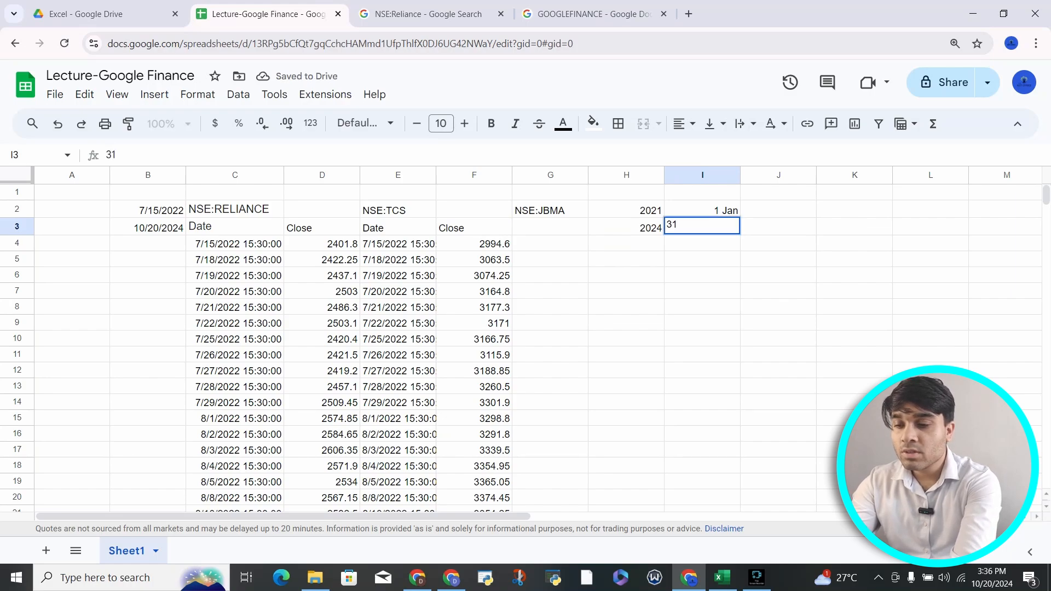
type("ST OF MRCH")
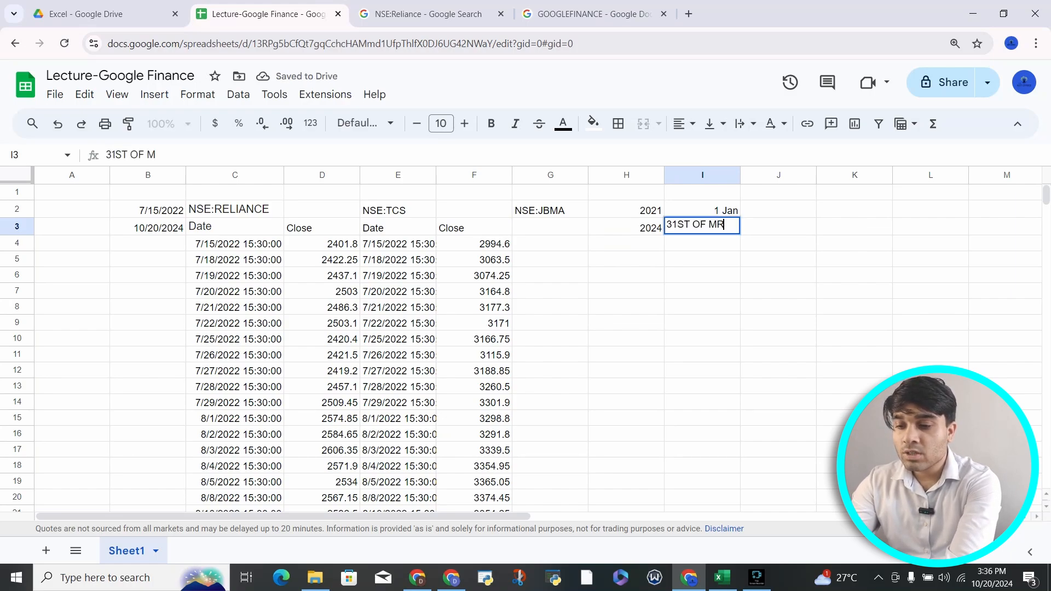
key("BackSpace")
key("BackSpace")
key("BackSpace")
type("ARH")
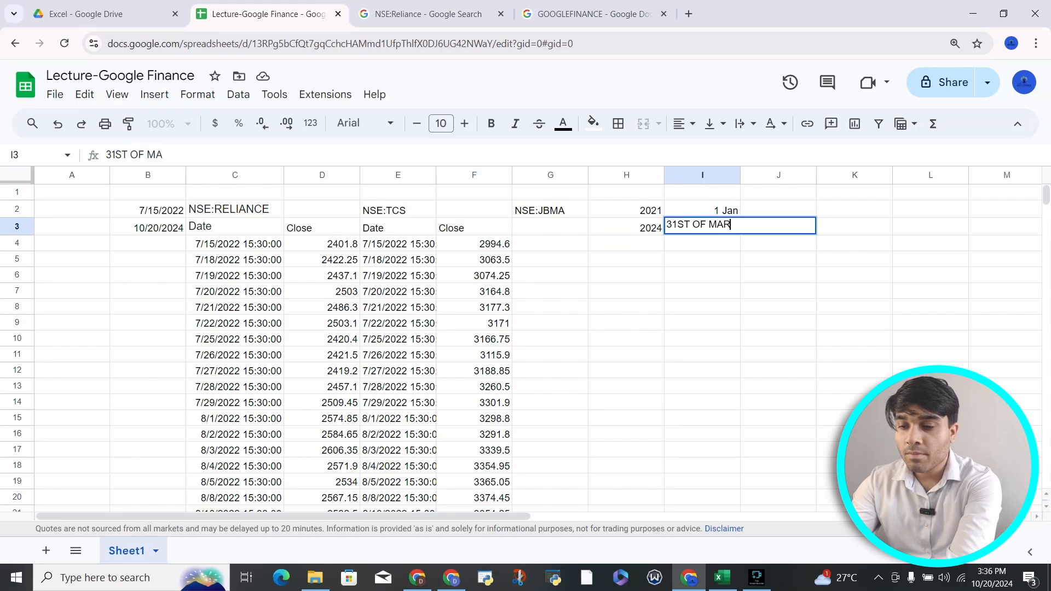
key("Return")
left_click(702, 227)
type("3")
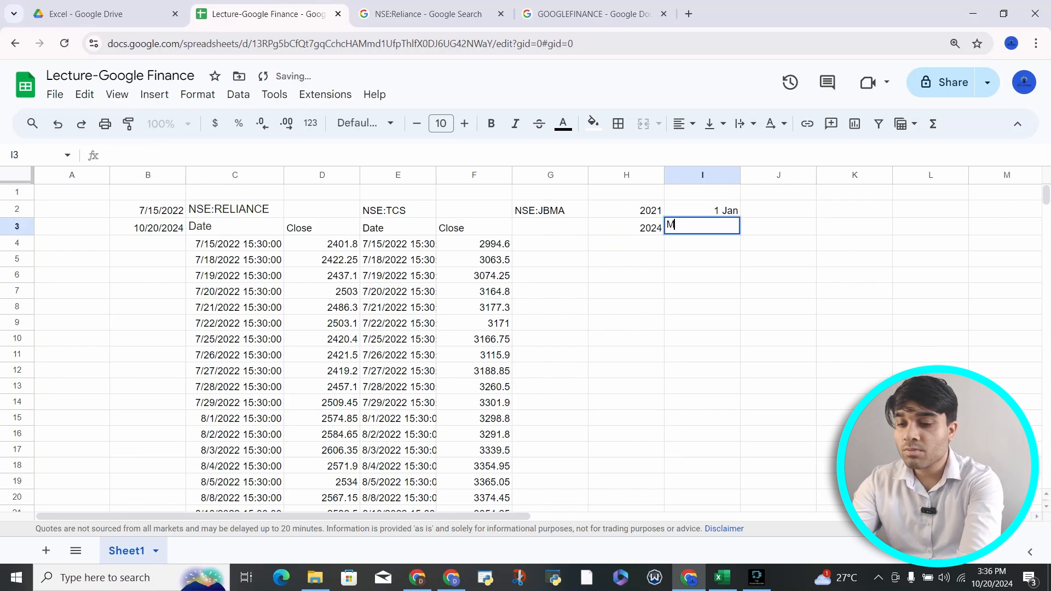
type("1")
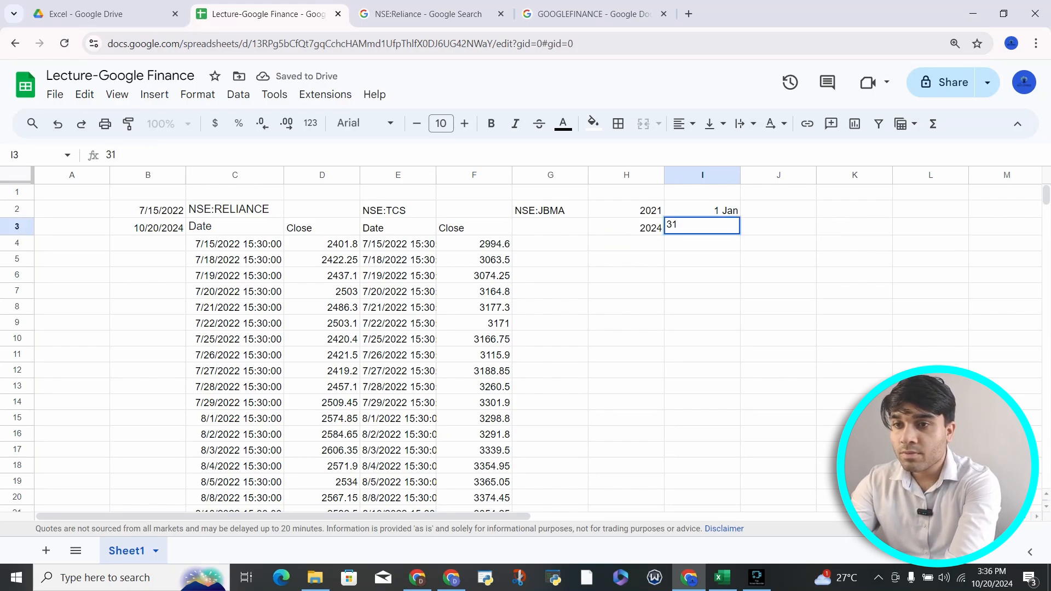
type("ST OF MARCH")
key("Return")
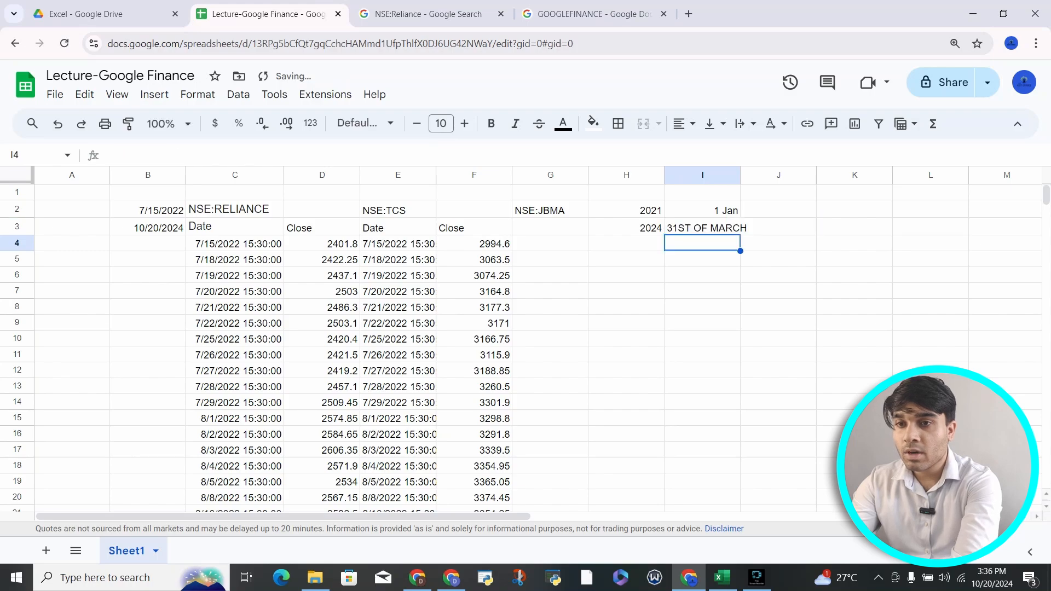
Step: Review the new year and date entries, then select the ticker and date inputs B2:I3
key("Up")
key("Left")
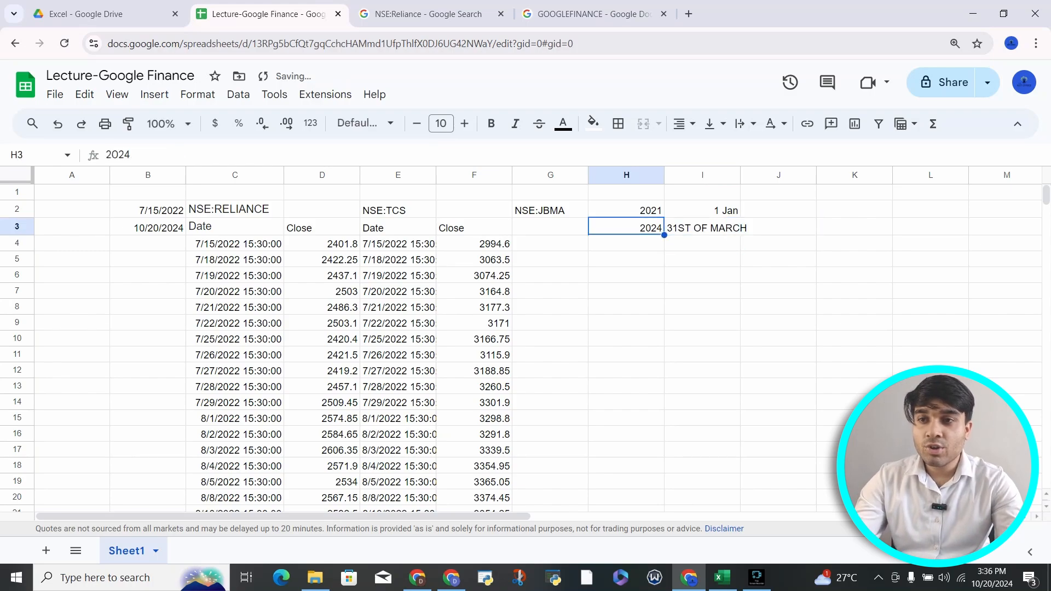
key("Up")
key("Right")
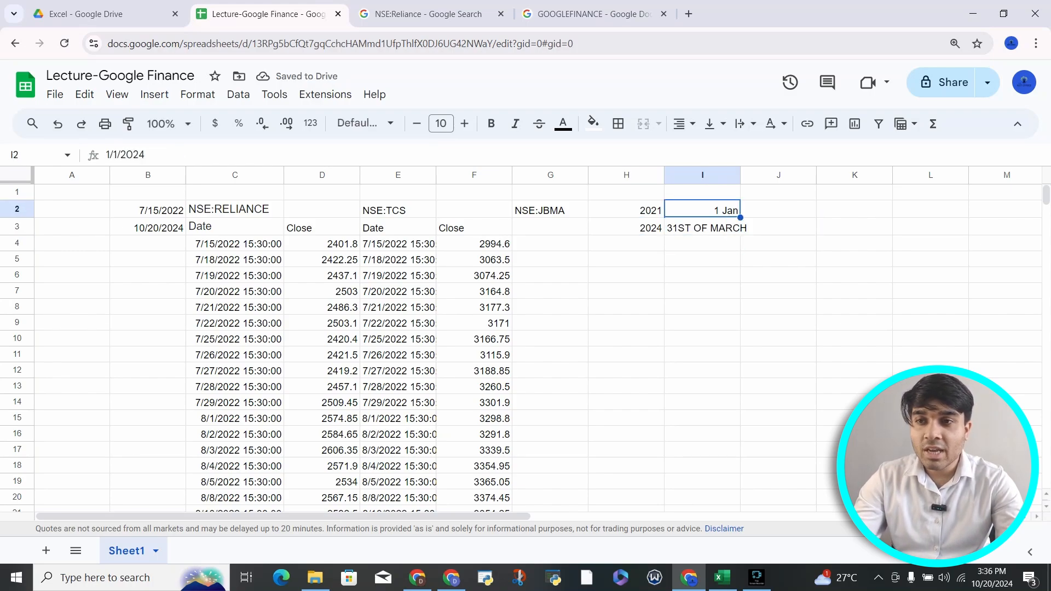
key("Left")
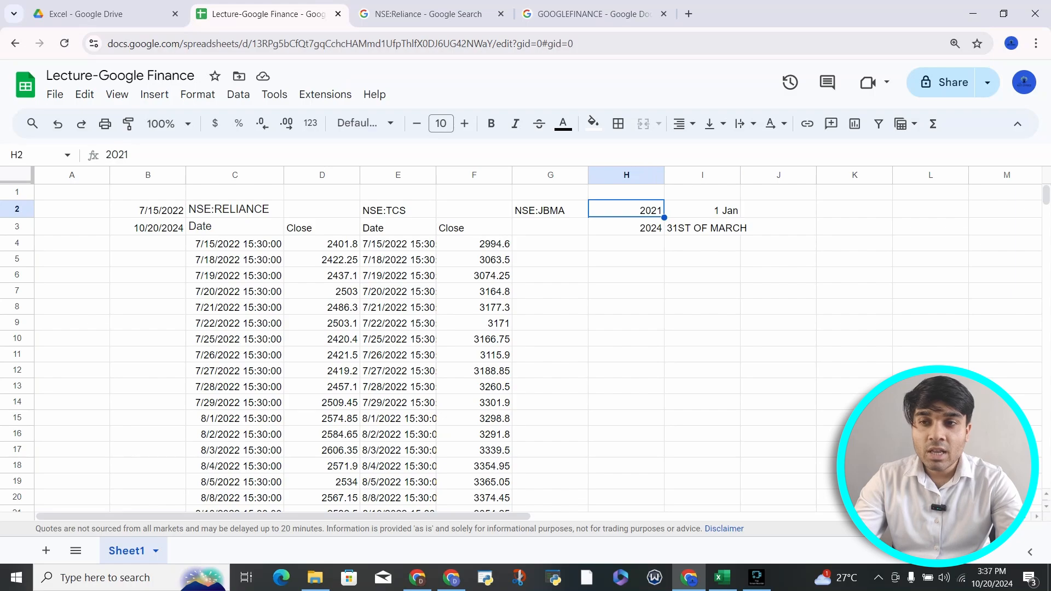
key("Right")
key("Down")
key("Left")
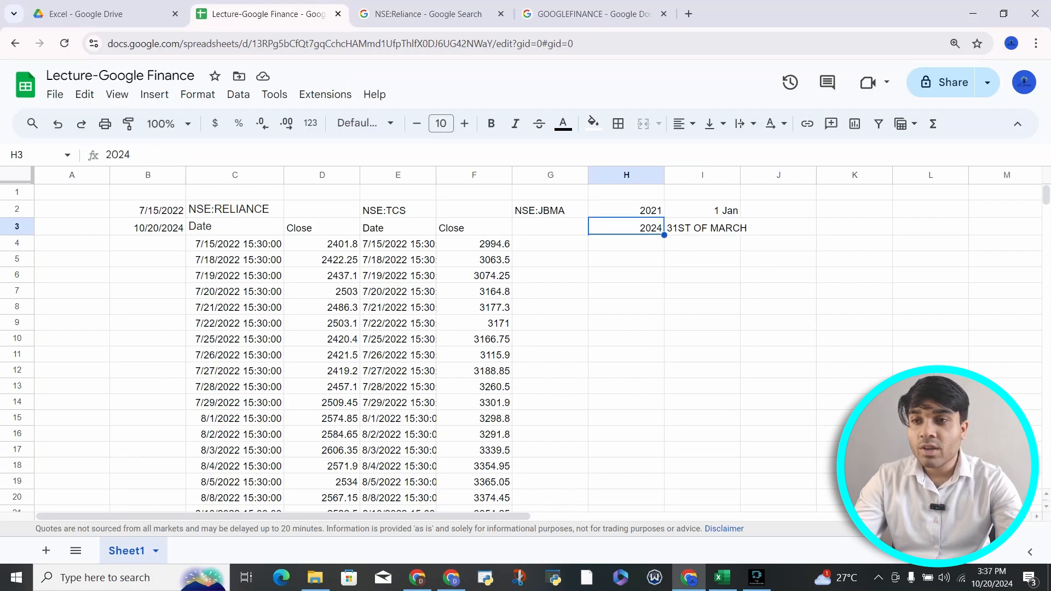
left_click_drag(148, 210, 703, 228)
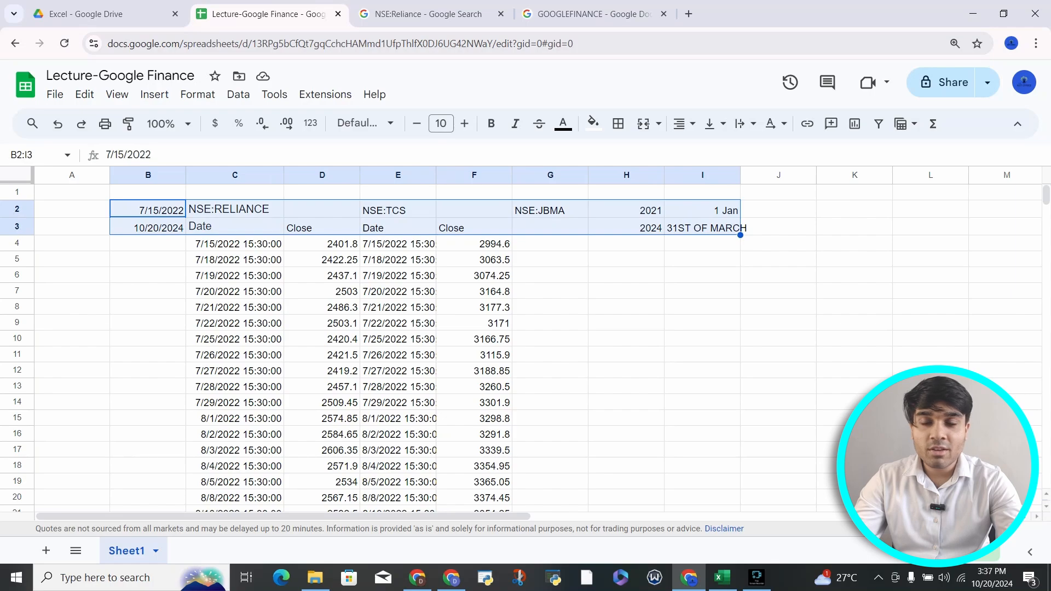